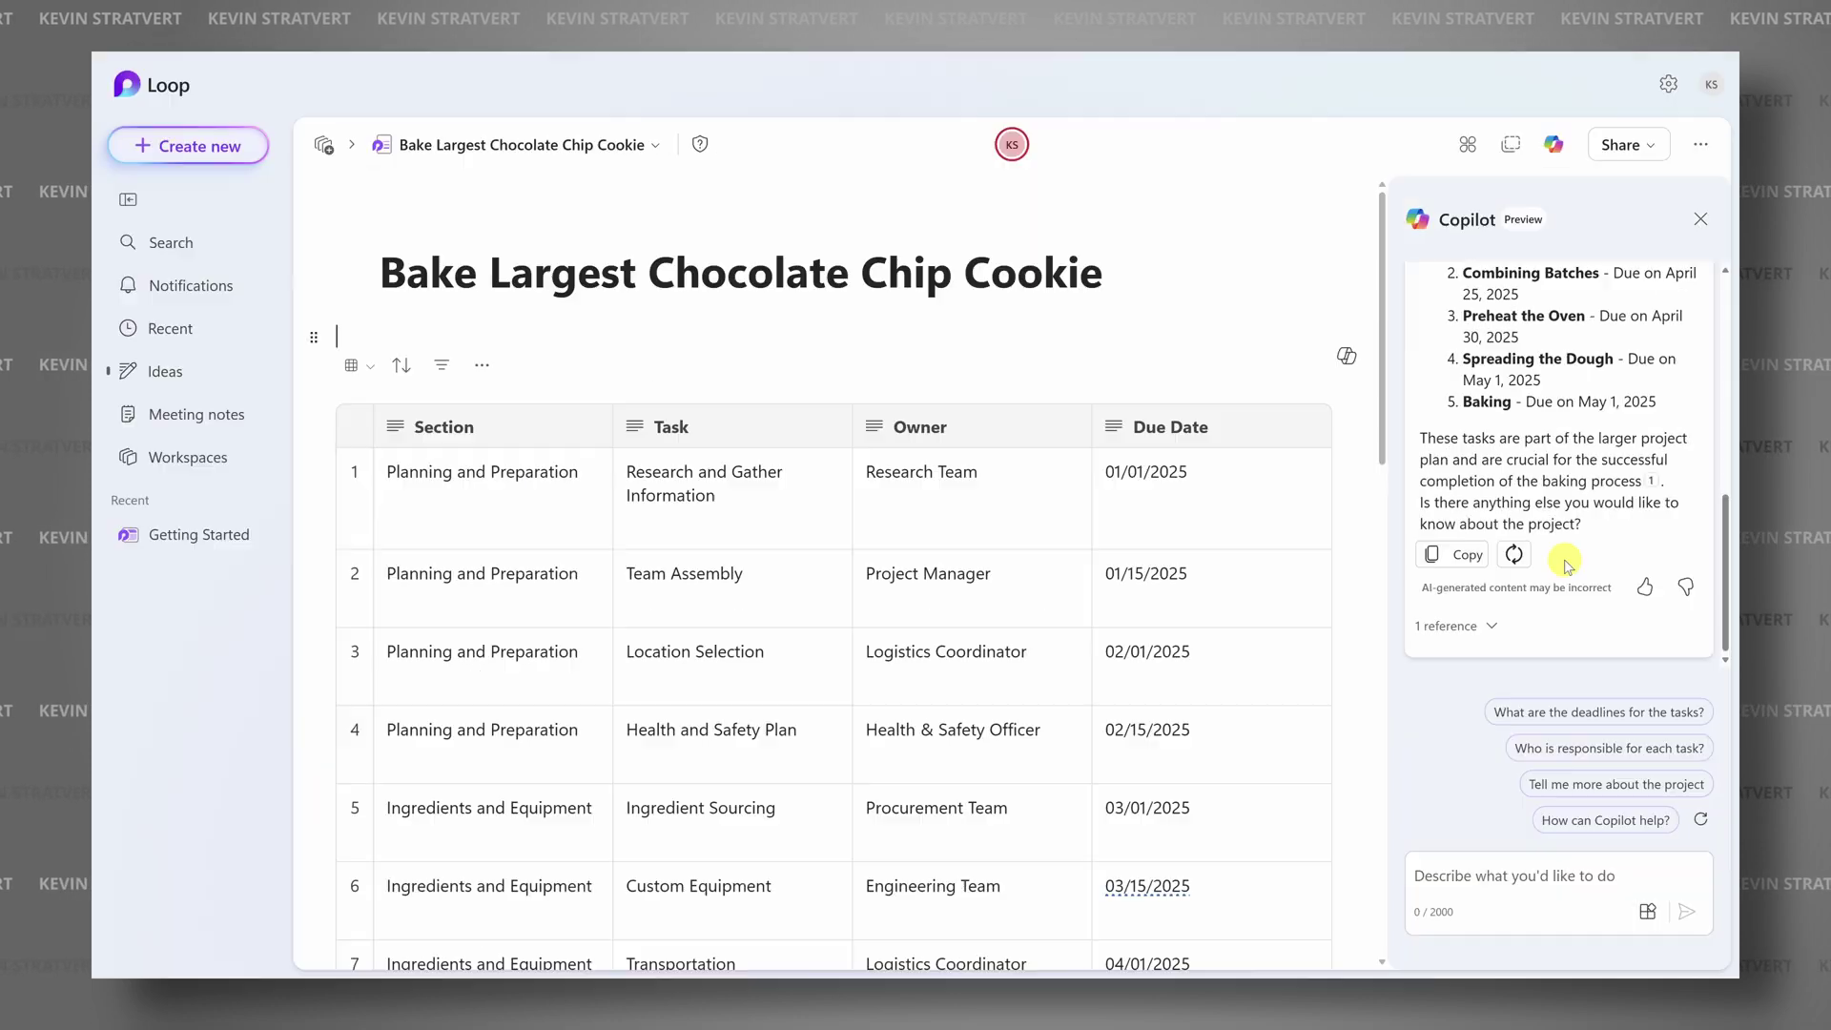
Ask Outlook Copilot: 'Do I have any action items in my unread emails today?'
{"action": "scroll", "coordinate": [1567, 567], "scroll_direction": "up", "scroll_amount": 2}
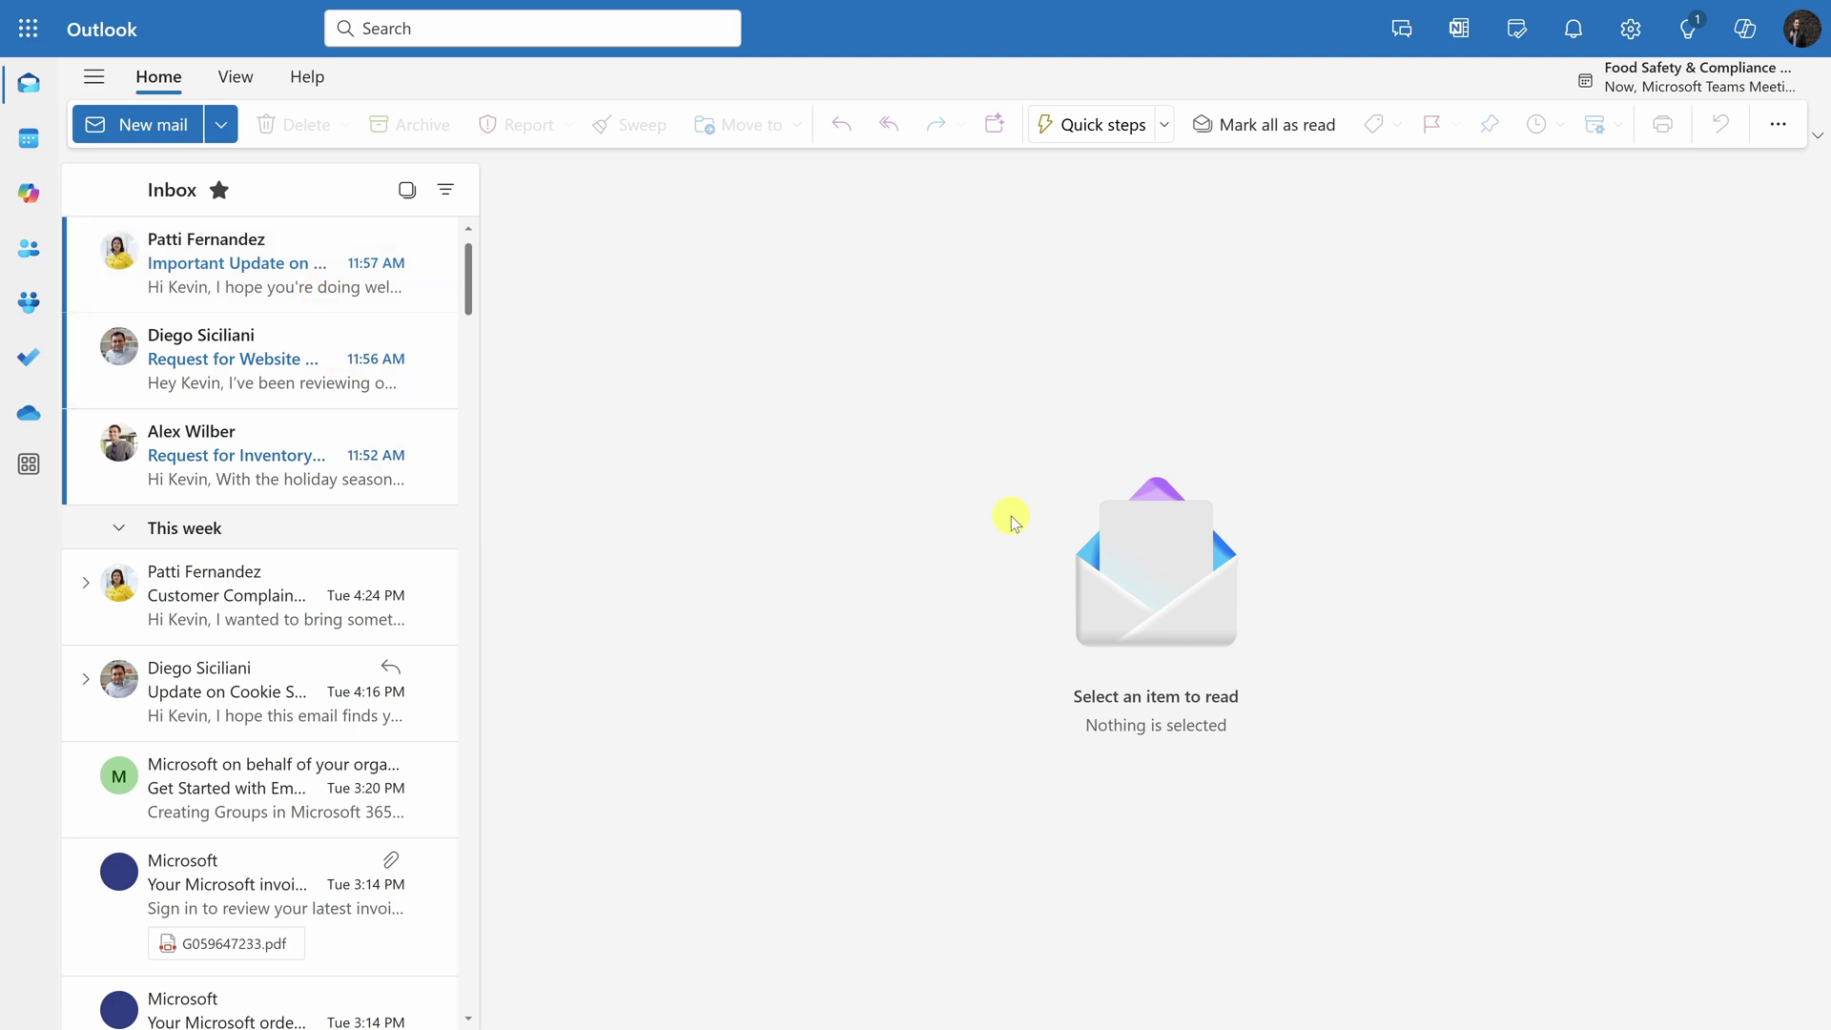
{"action": "left_click", "coordinate": [1748, 48]}
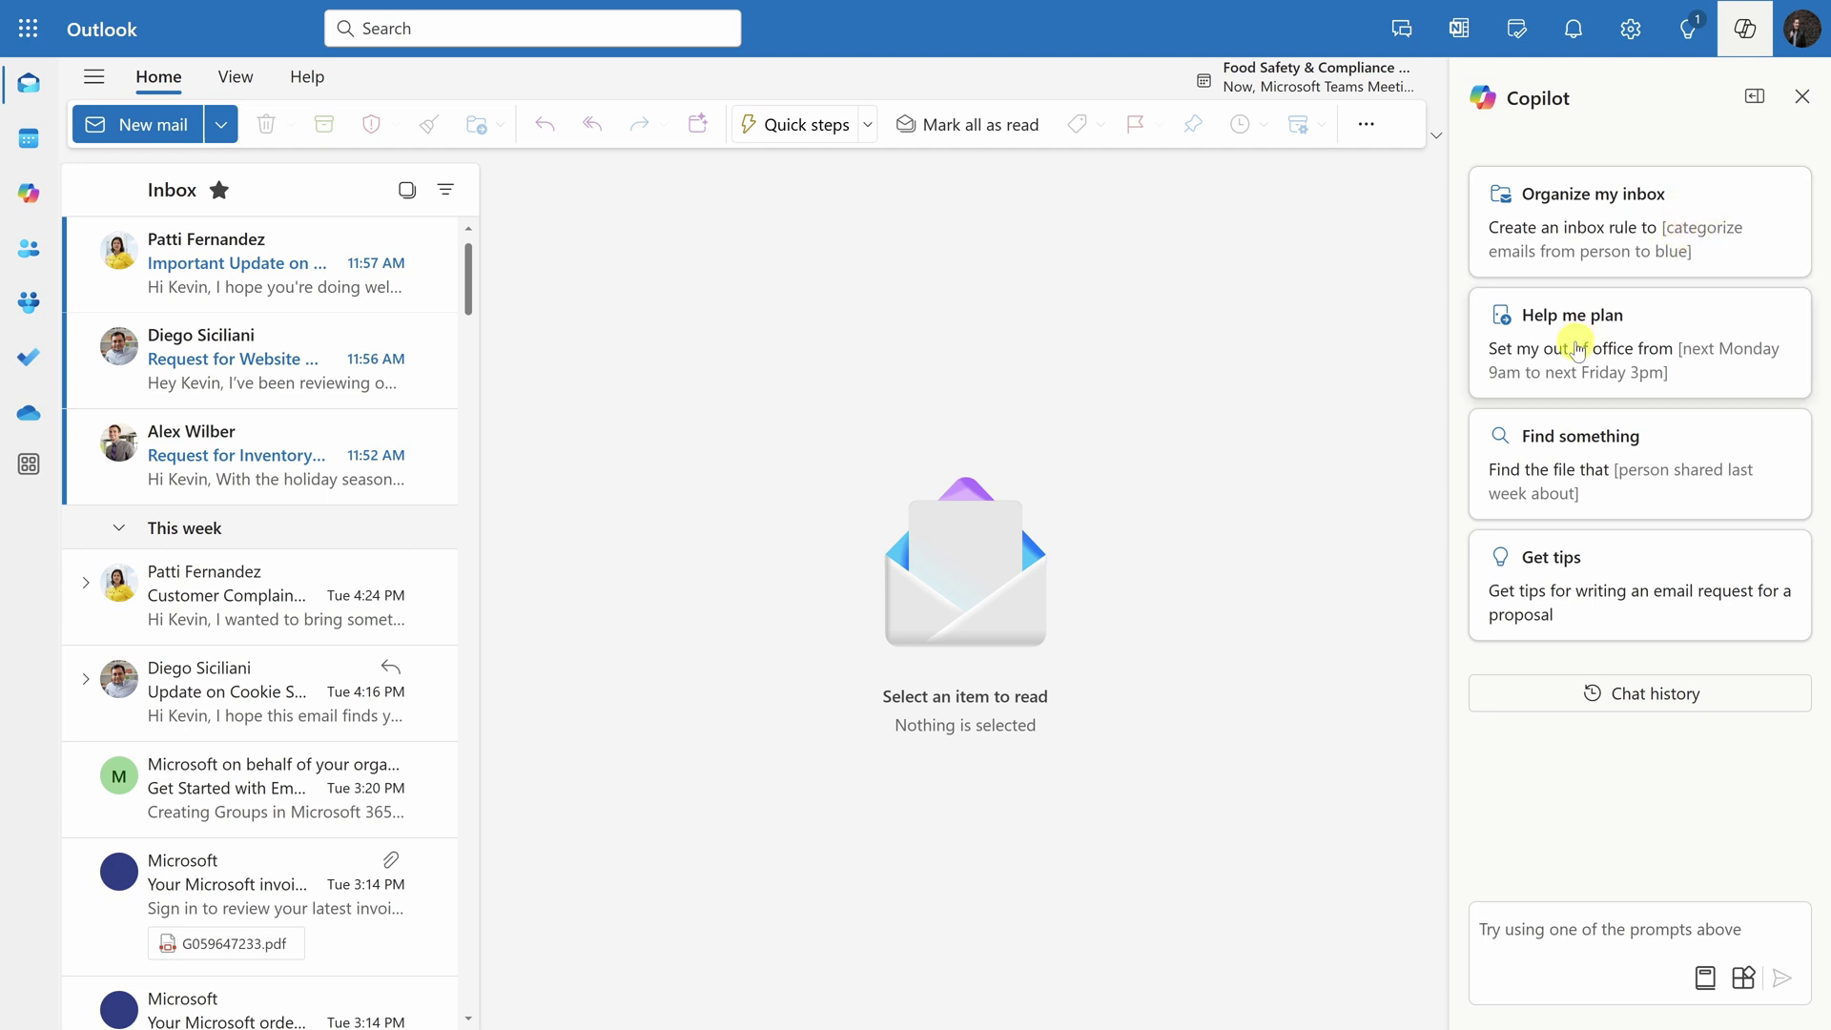
{"action": "left_click", "coordinate": [1554, 934]}
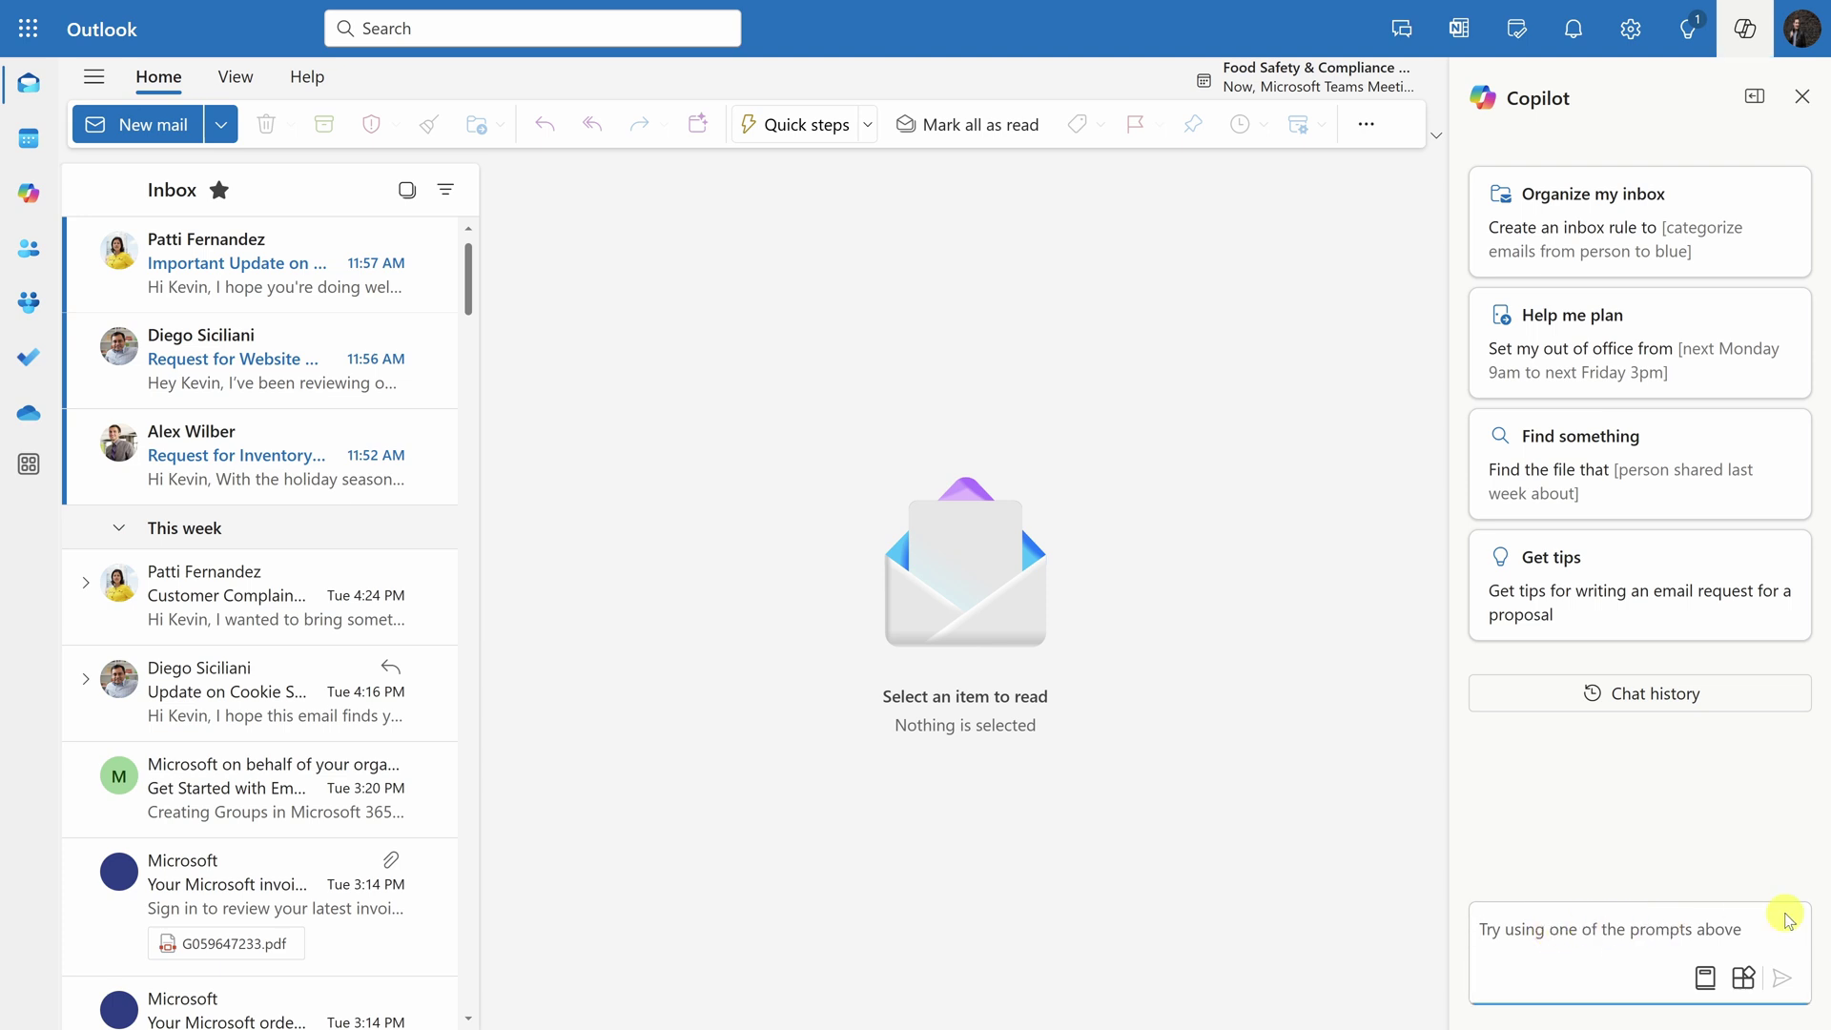
{"action": "type", "text": "Do I have any action items in my unread emails today?"}
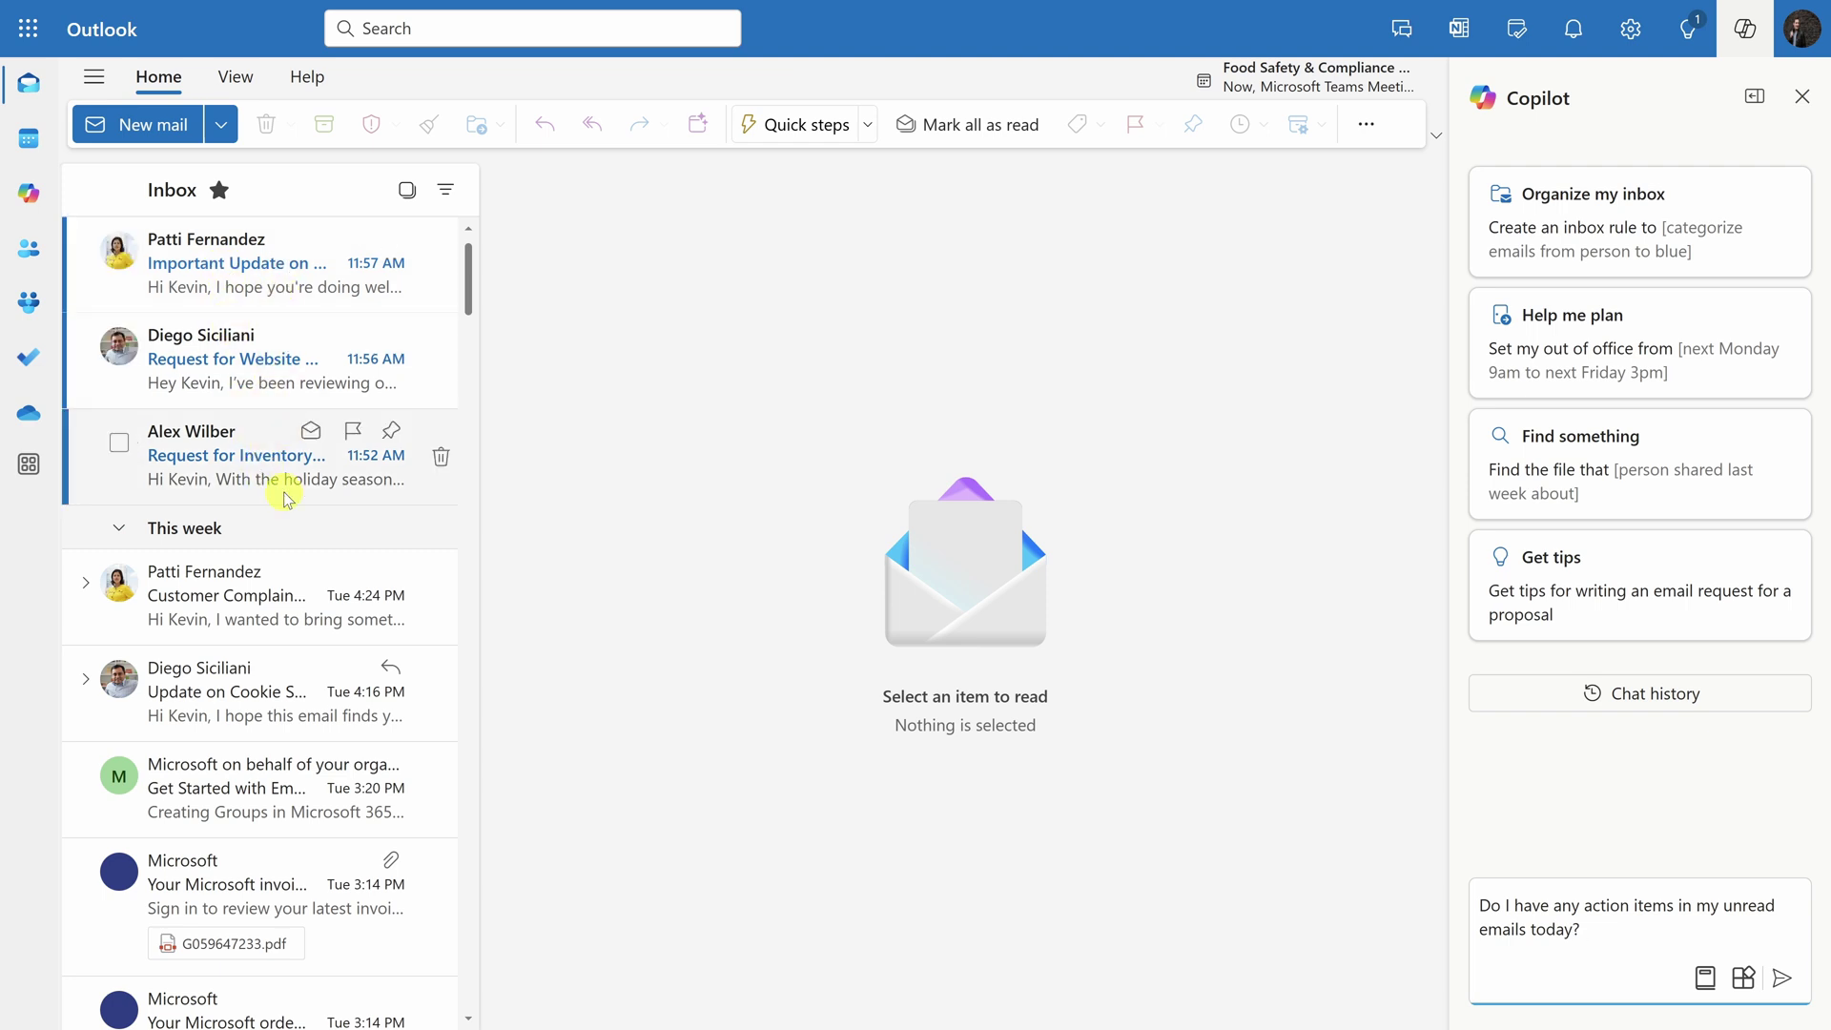
{"action": "double_click", "coordinate": [1553, 932]}
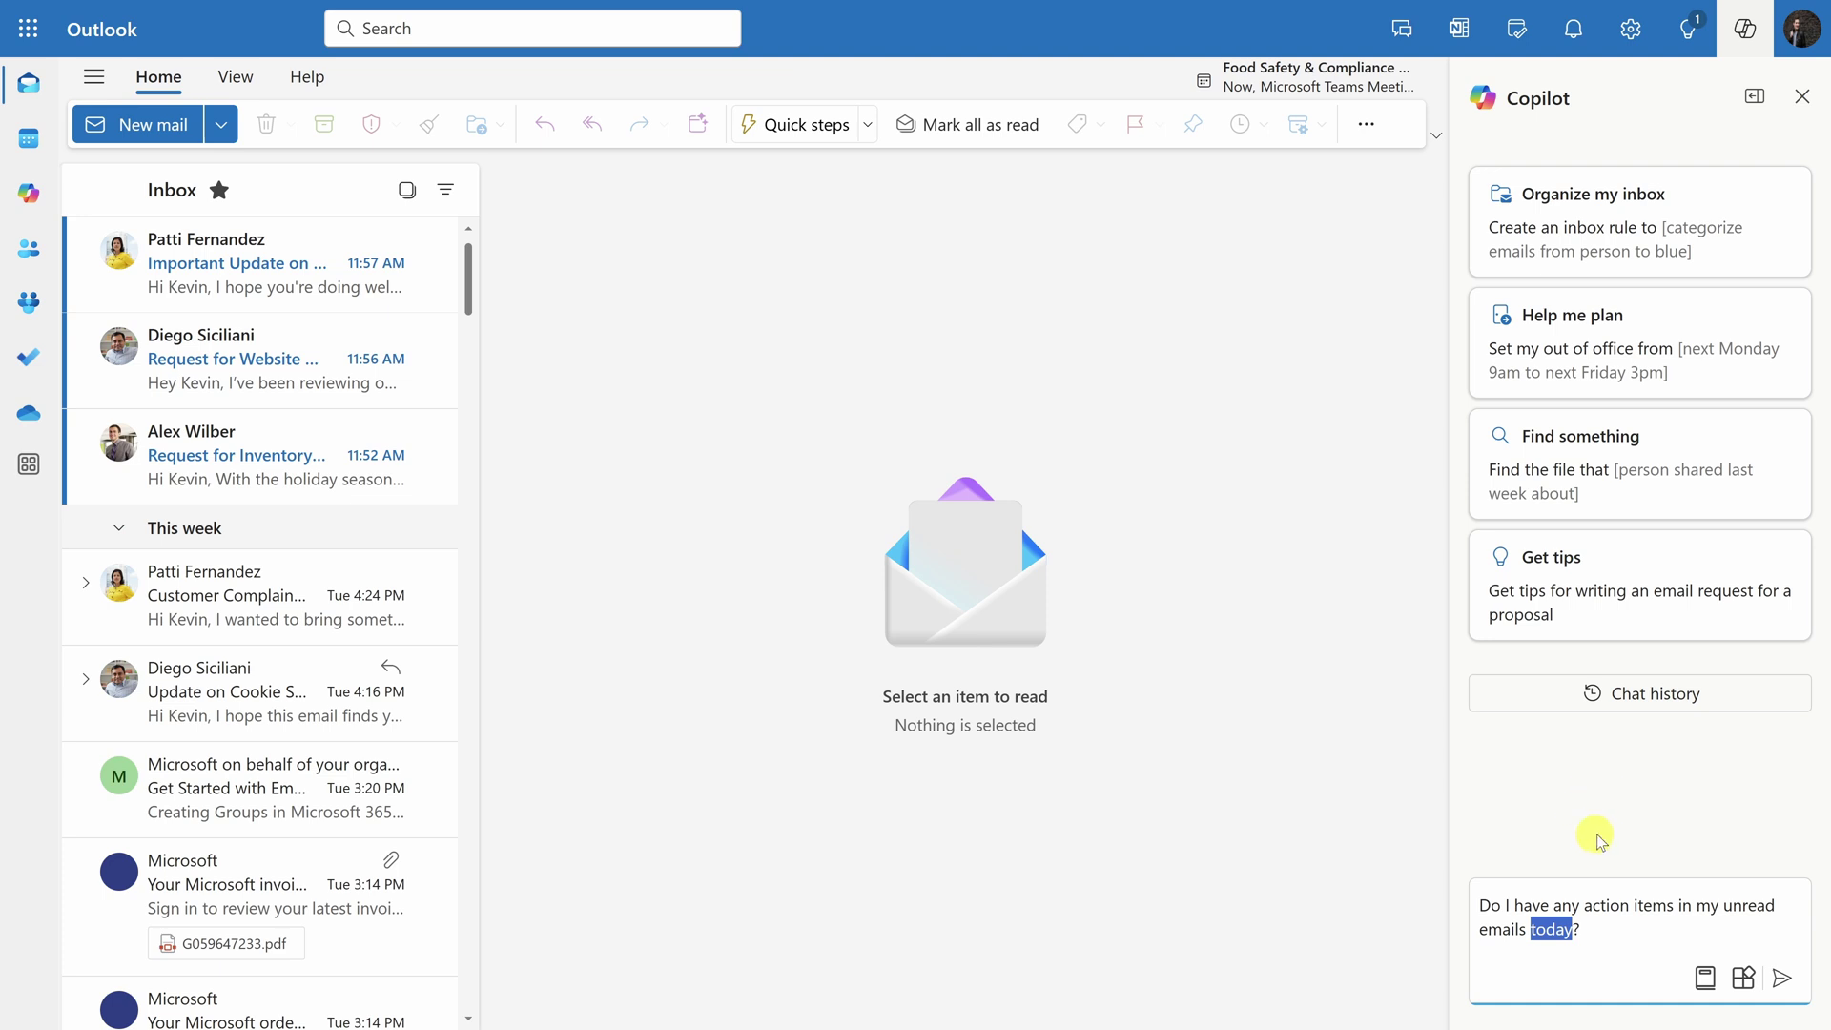
{"action": "left_click", "coordinate": [1629, 906]}
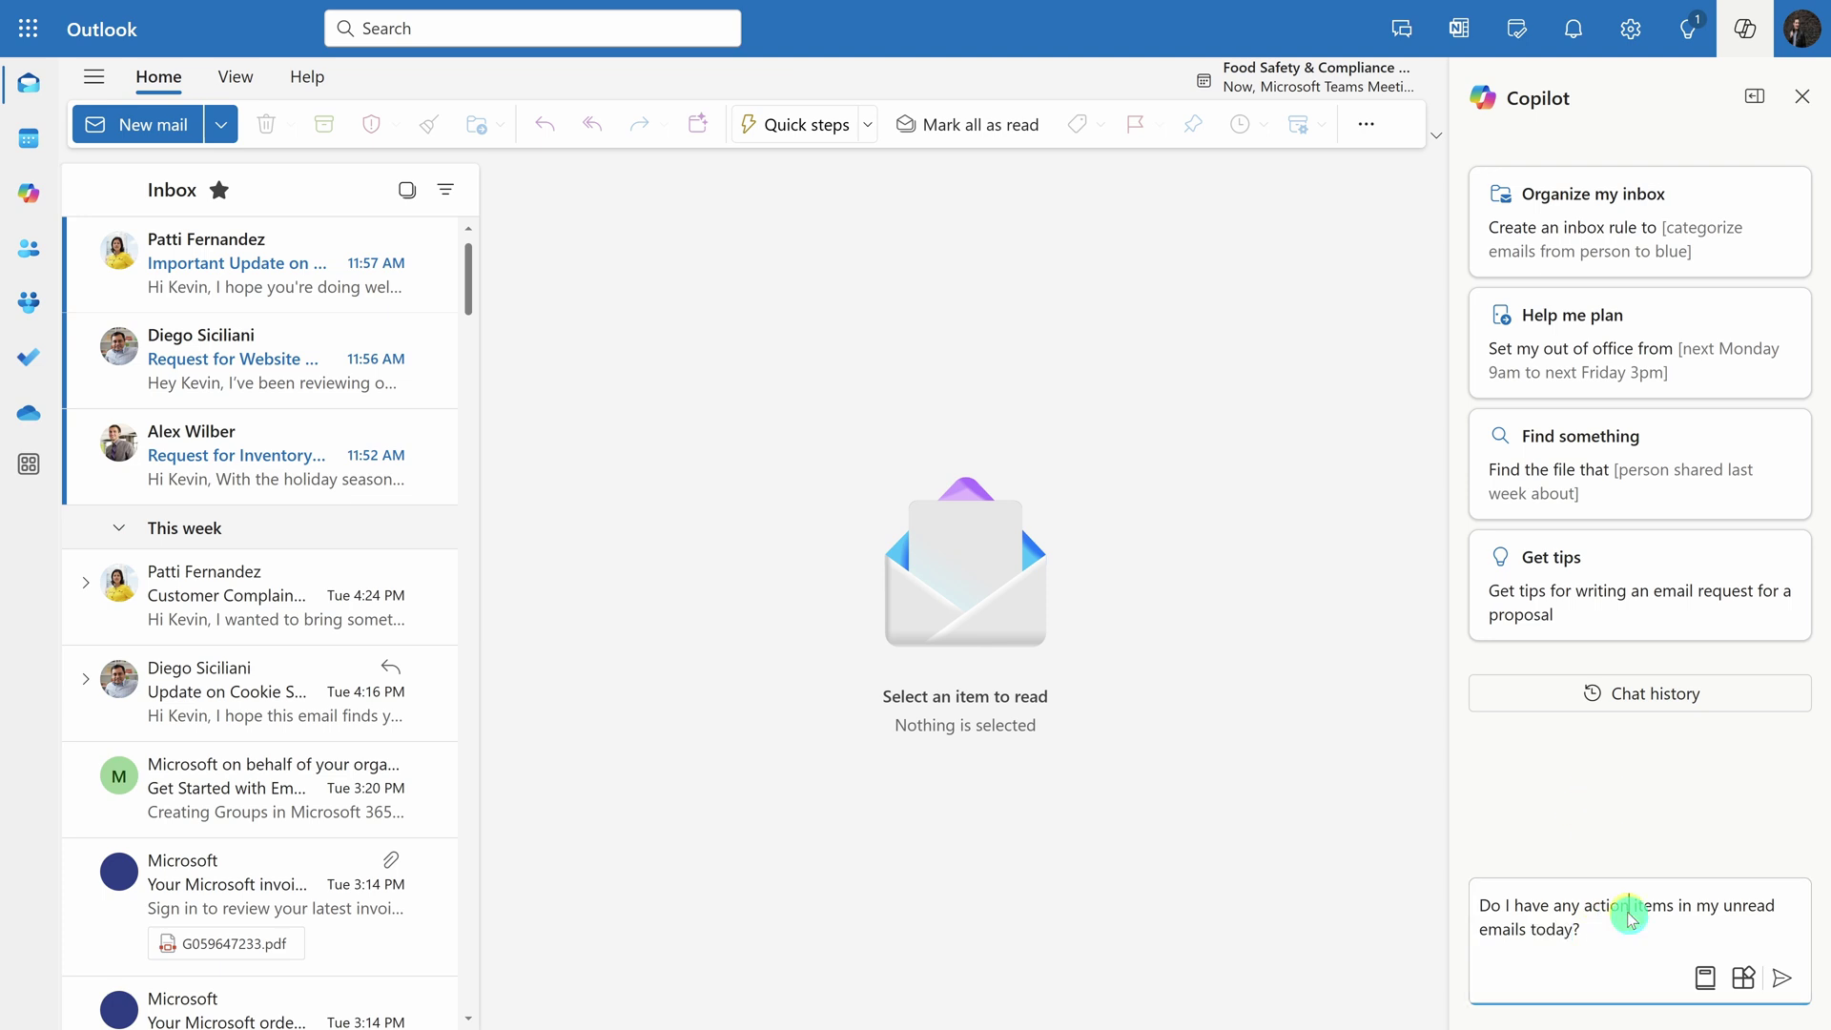
{"action": "left_click", "coordinate": [1784, 979]}
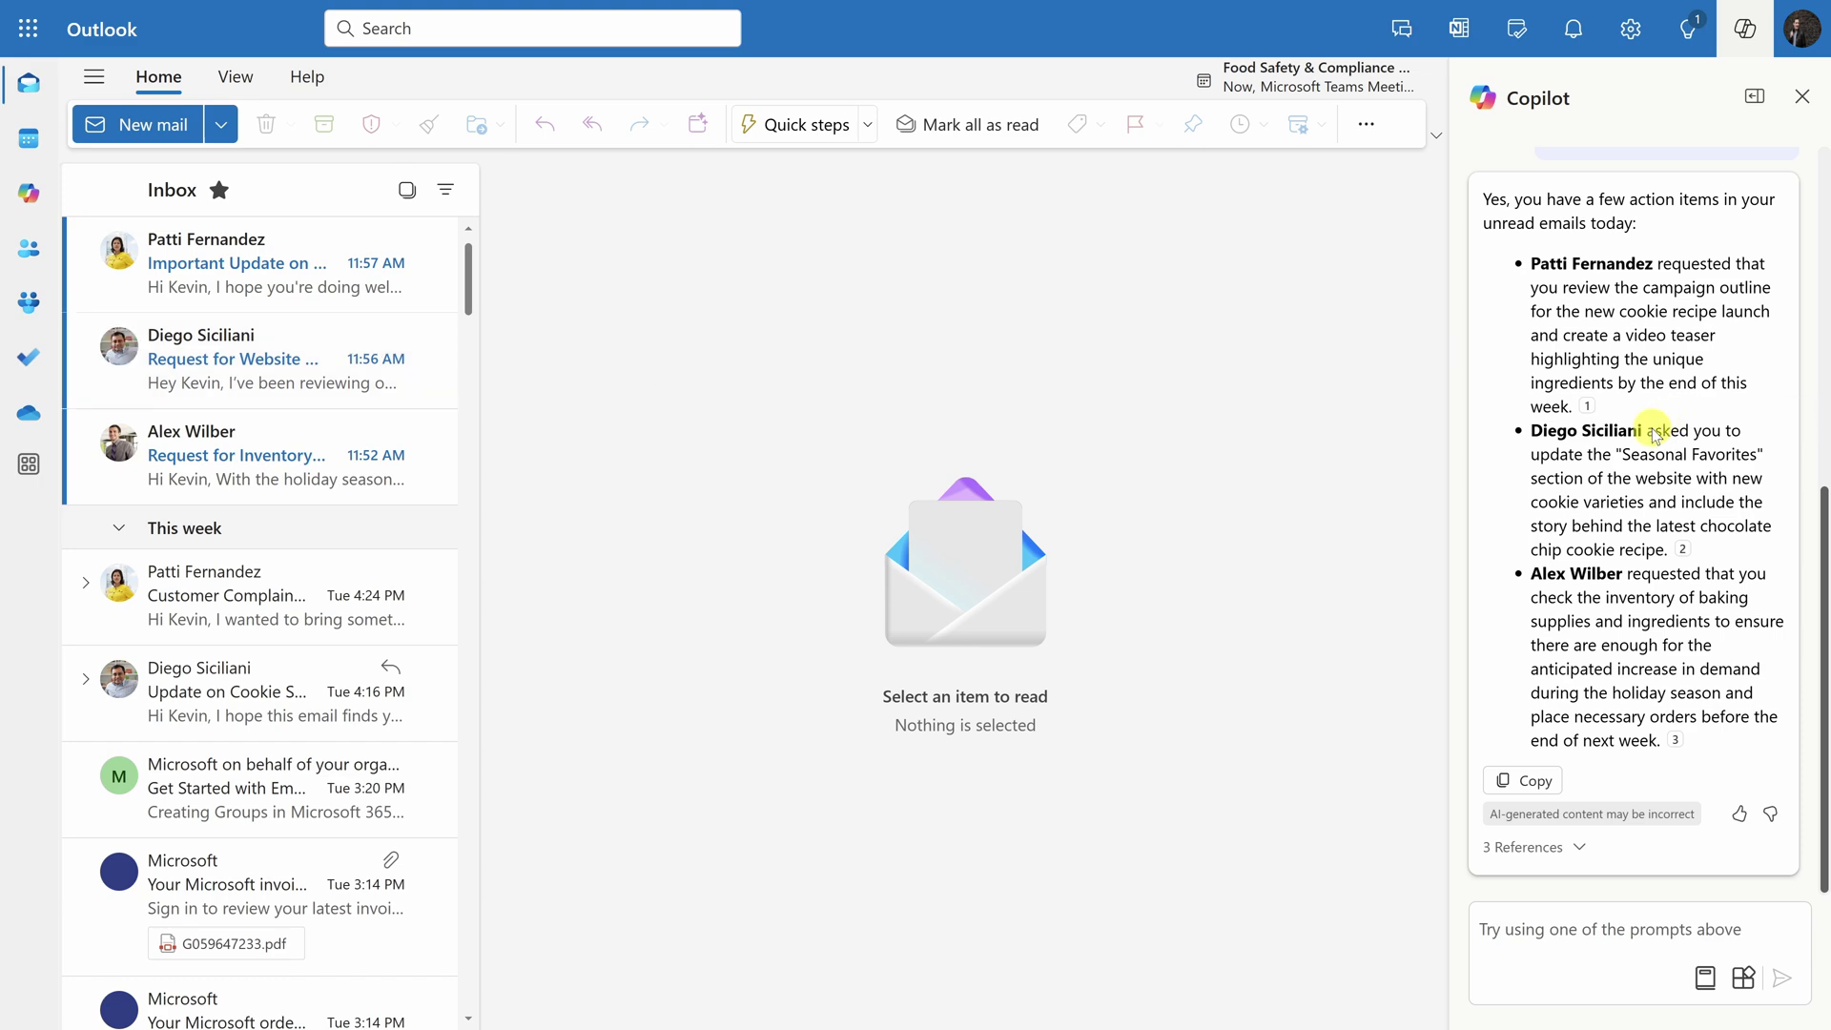
{"action": "mouse_move", "coordinate": [1585, 408]}
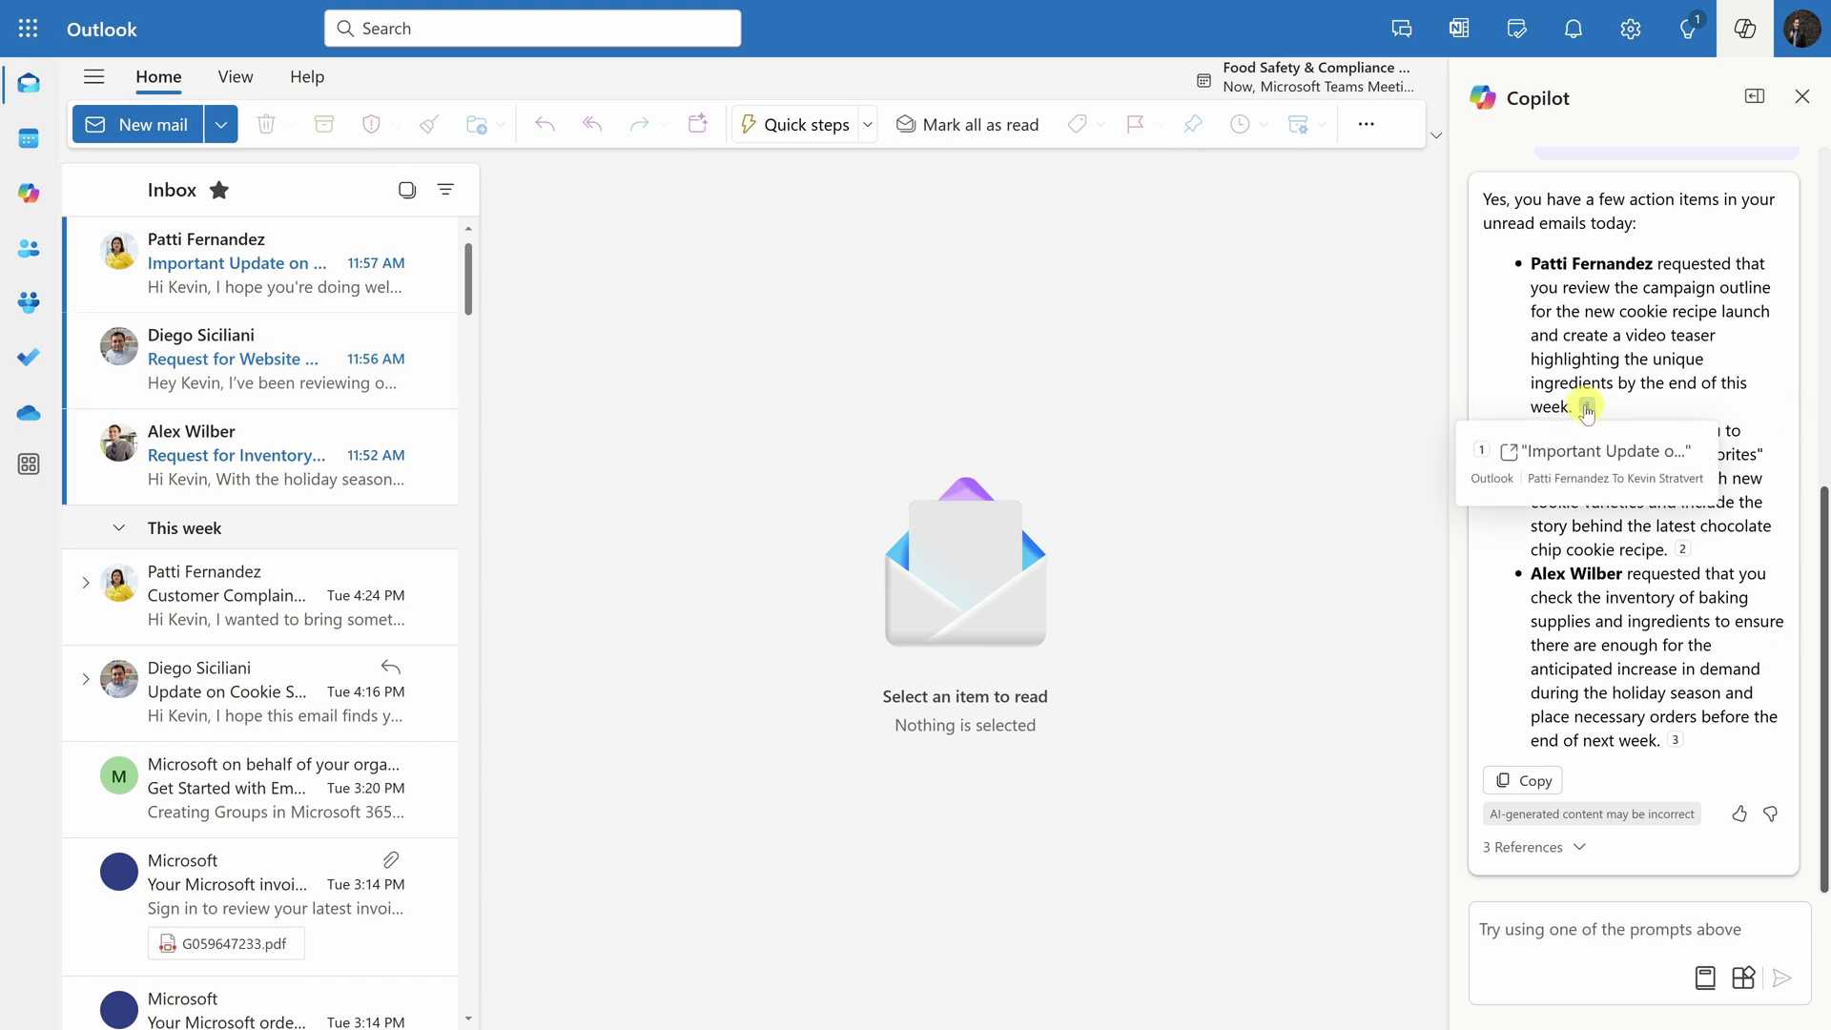
{"action": "left_click", "coordinate": [1585, 409]}
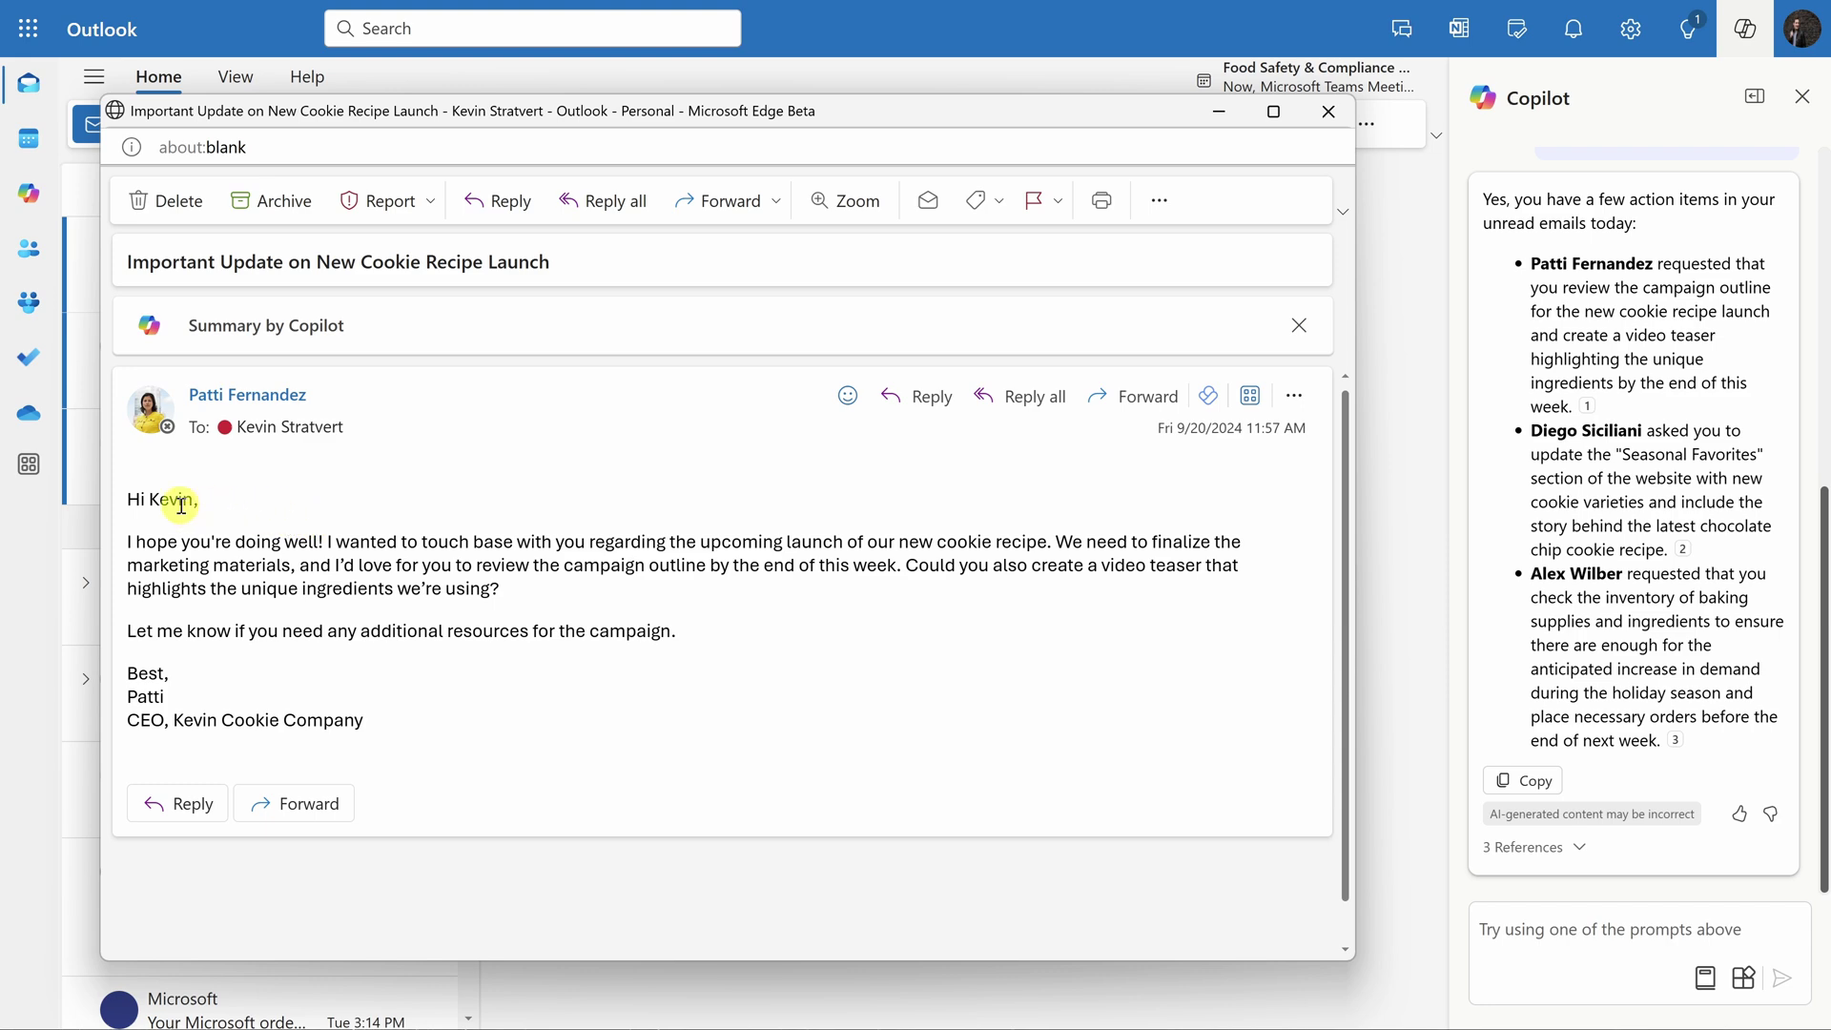
{"action": "left_click", "coordinate": [1327, 112]}
{"action": "left_click", "coordinate": [1682, 548]}
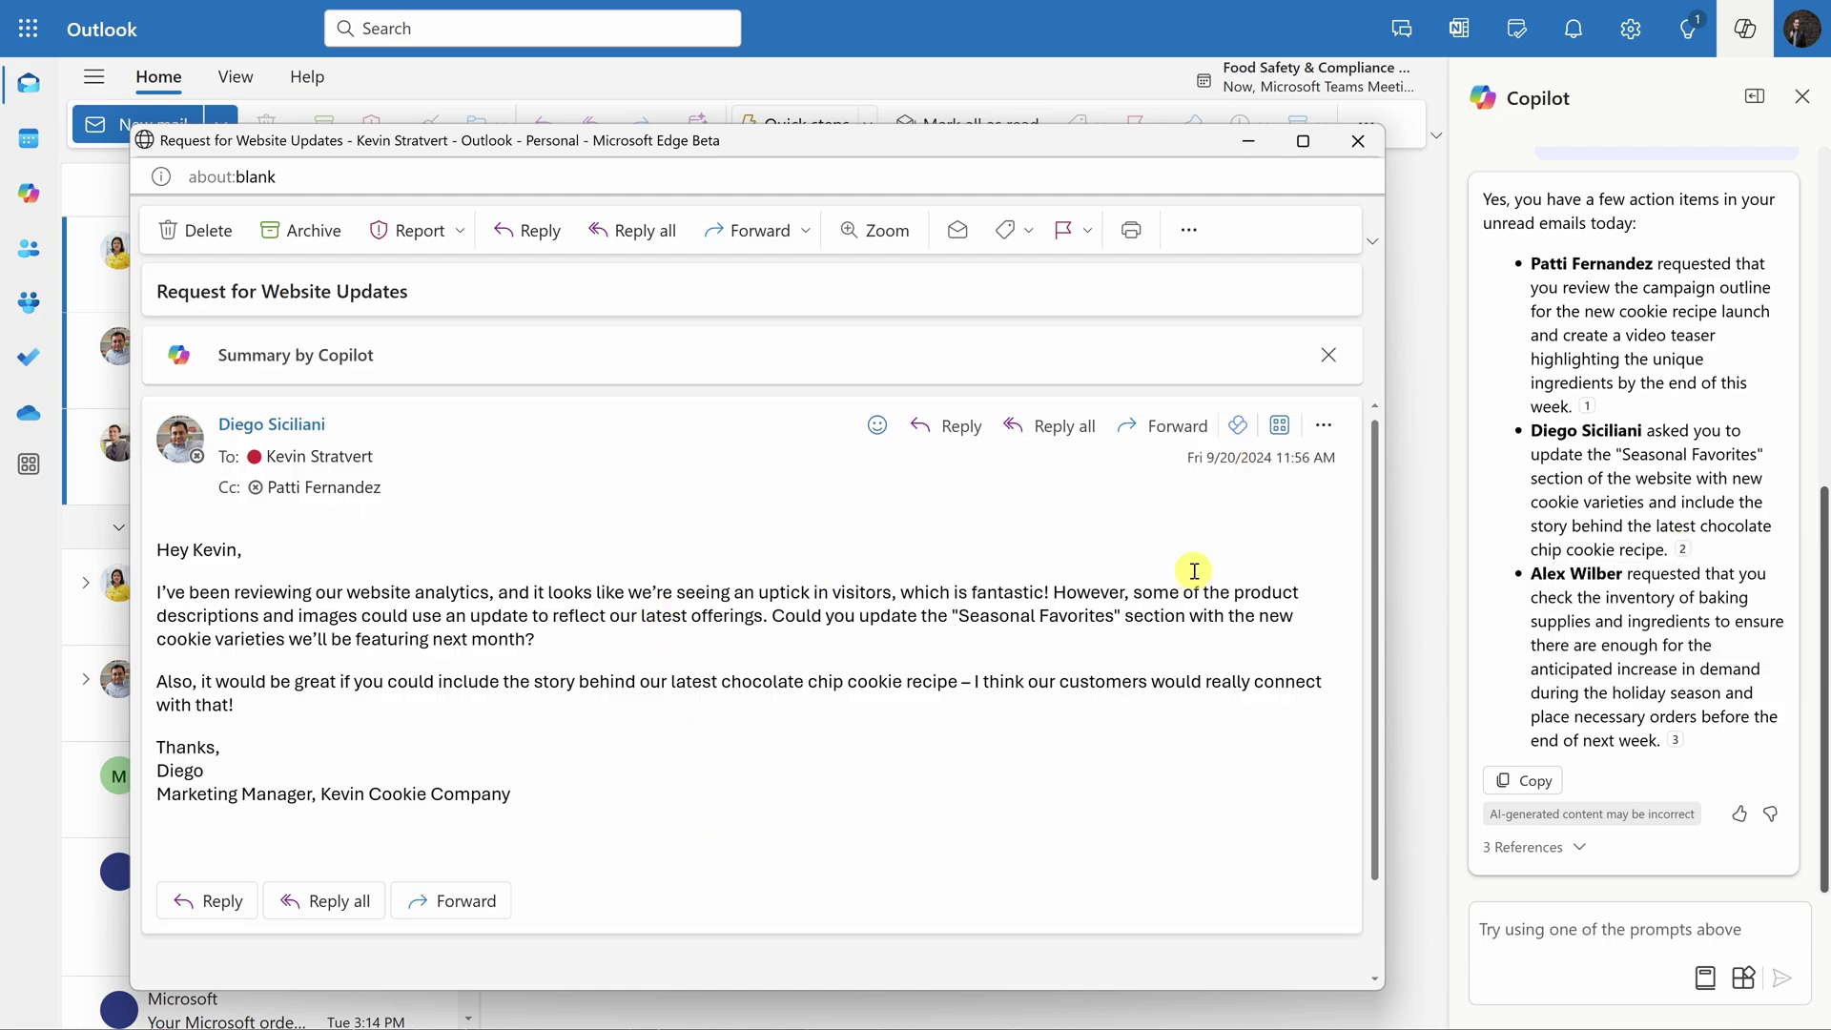
{"action": "left_click", "coordinate": [1358, 145]}
{"action": "mouse_move", "coordinate": [1683, 551]}
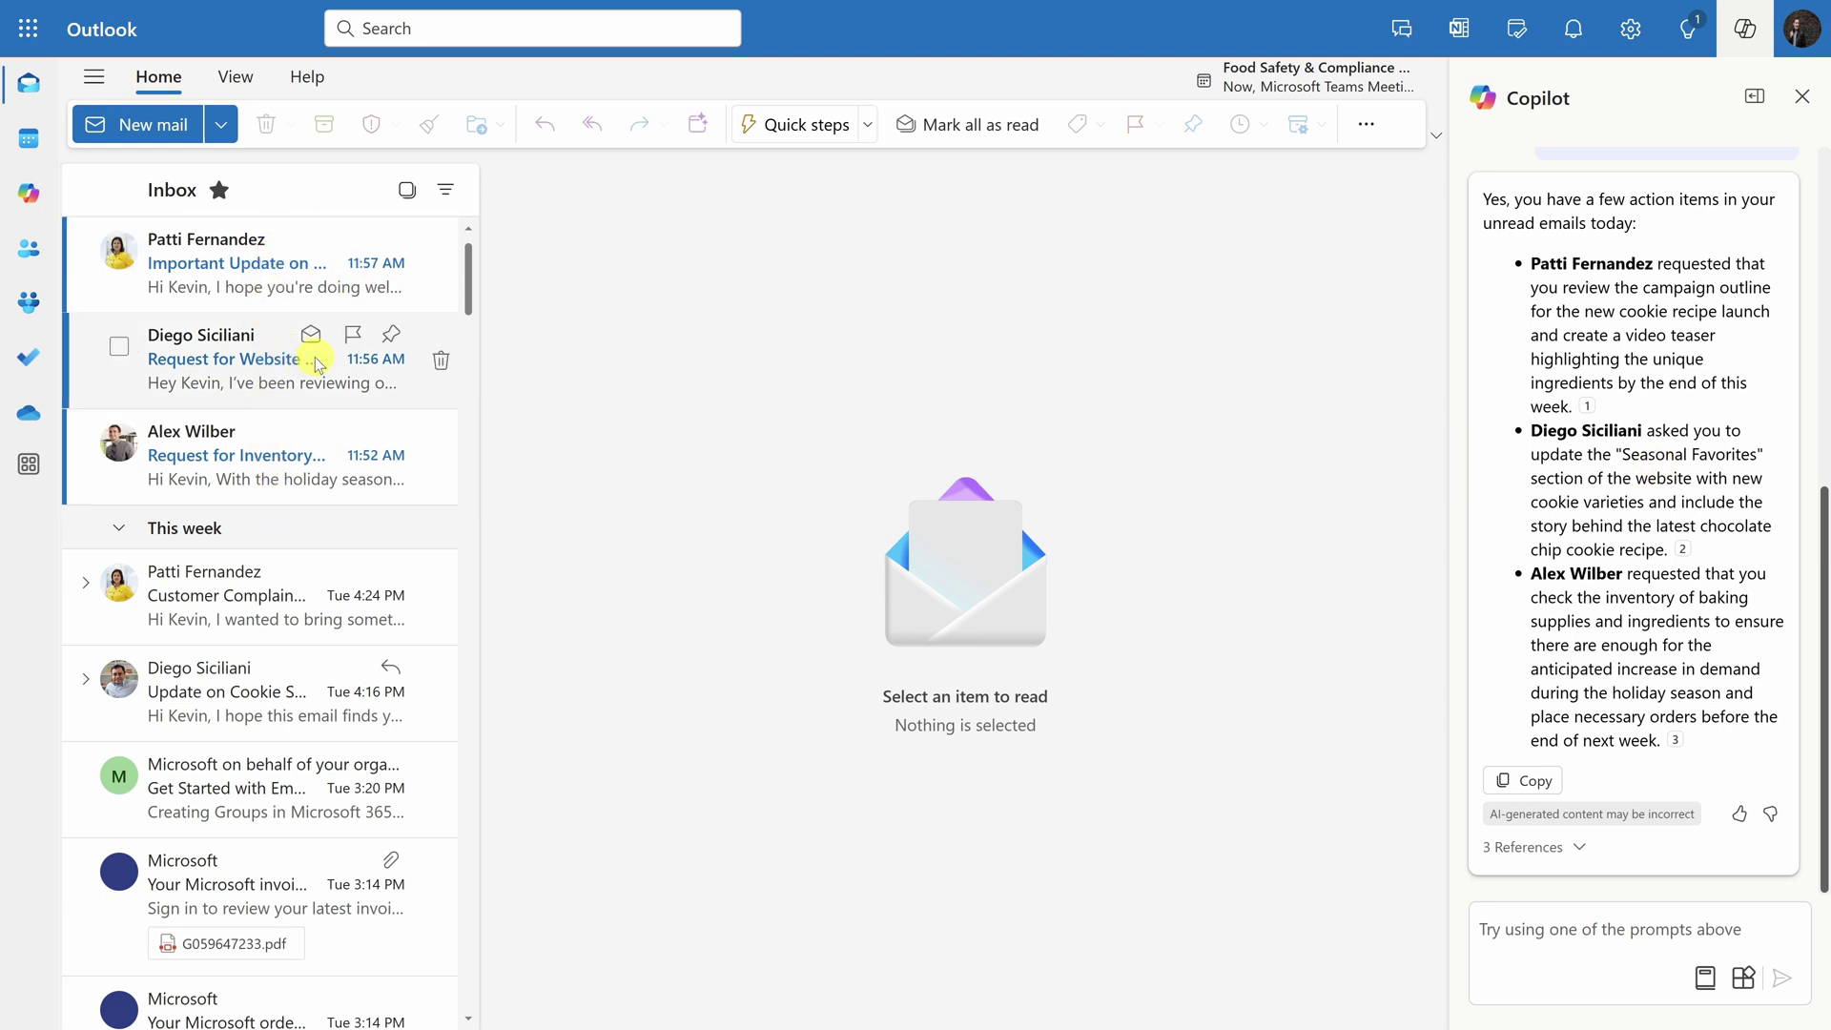
Flag the Request for Website Updates email and open its task under Flagged email in To Do
{"action": "left_click", "coordinate": [353, 335]}
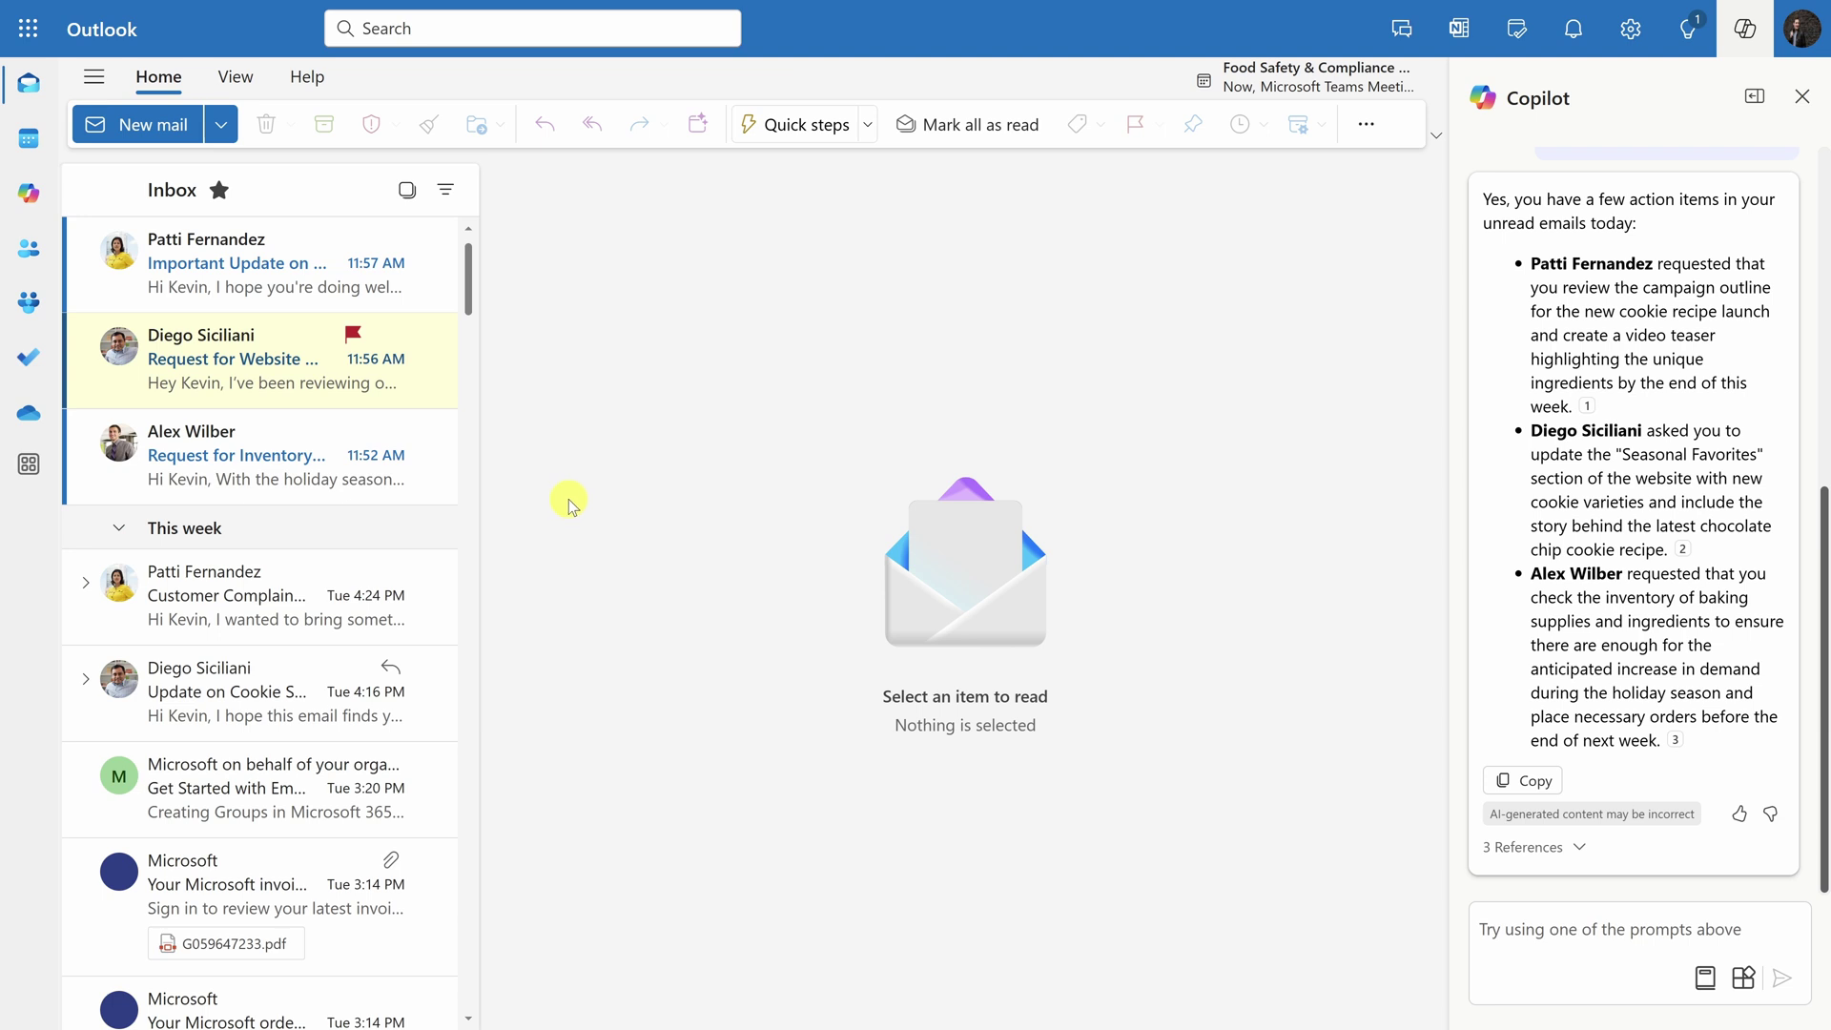
{"action": "left_click", "coordinate": [30, 361]}
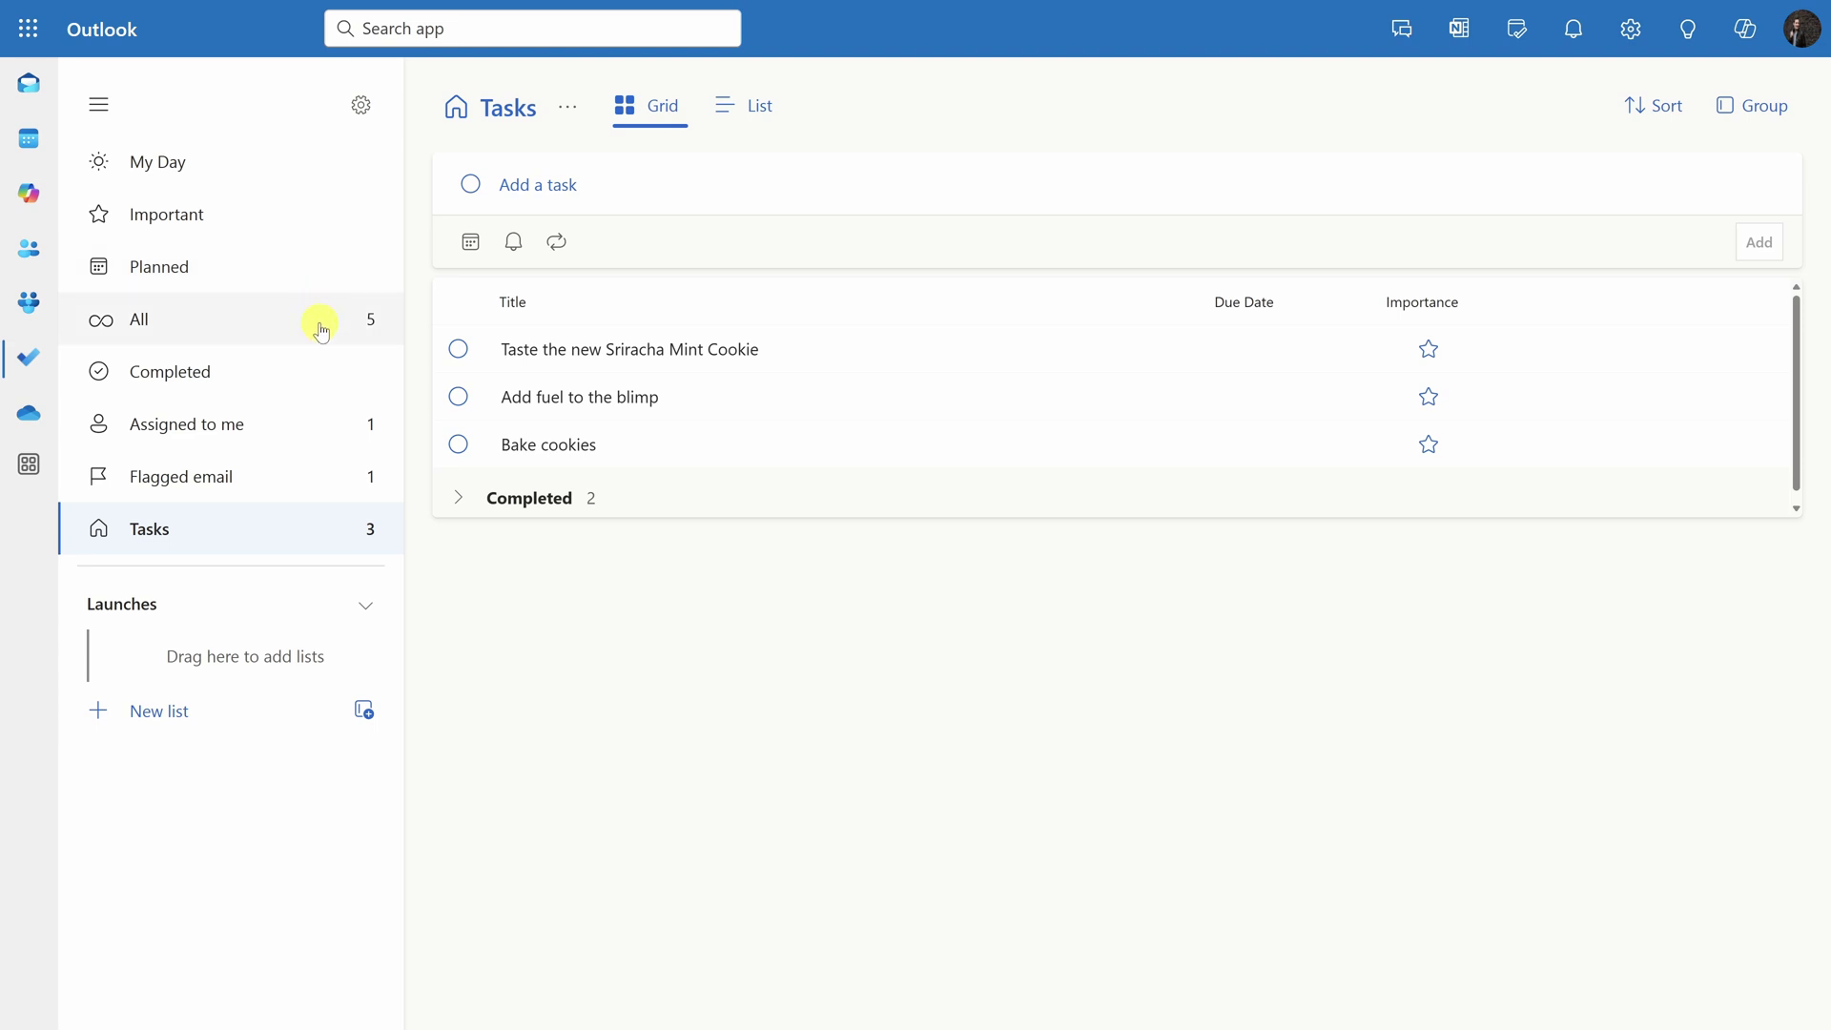
{"action": "left_click", "coordinate": [201, 492]}
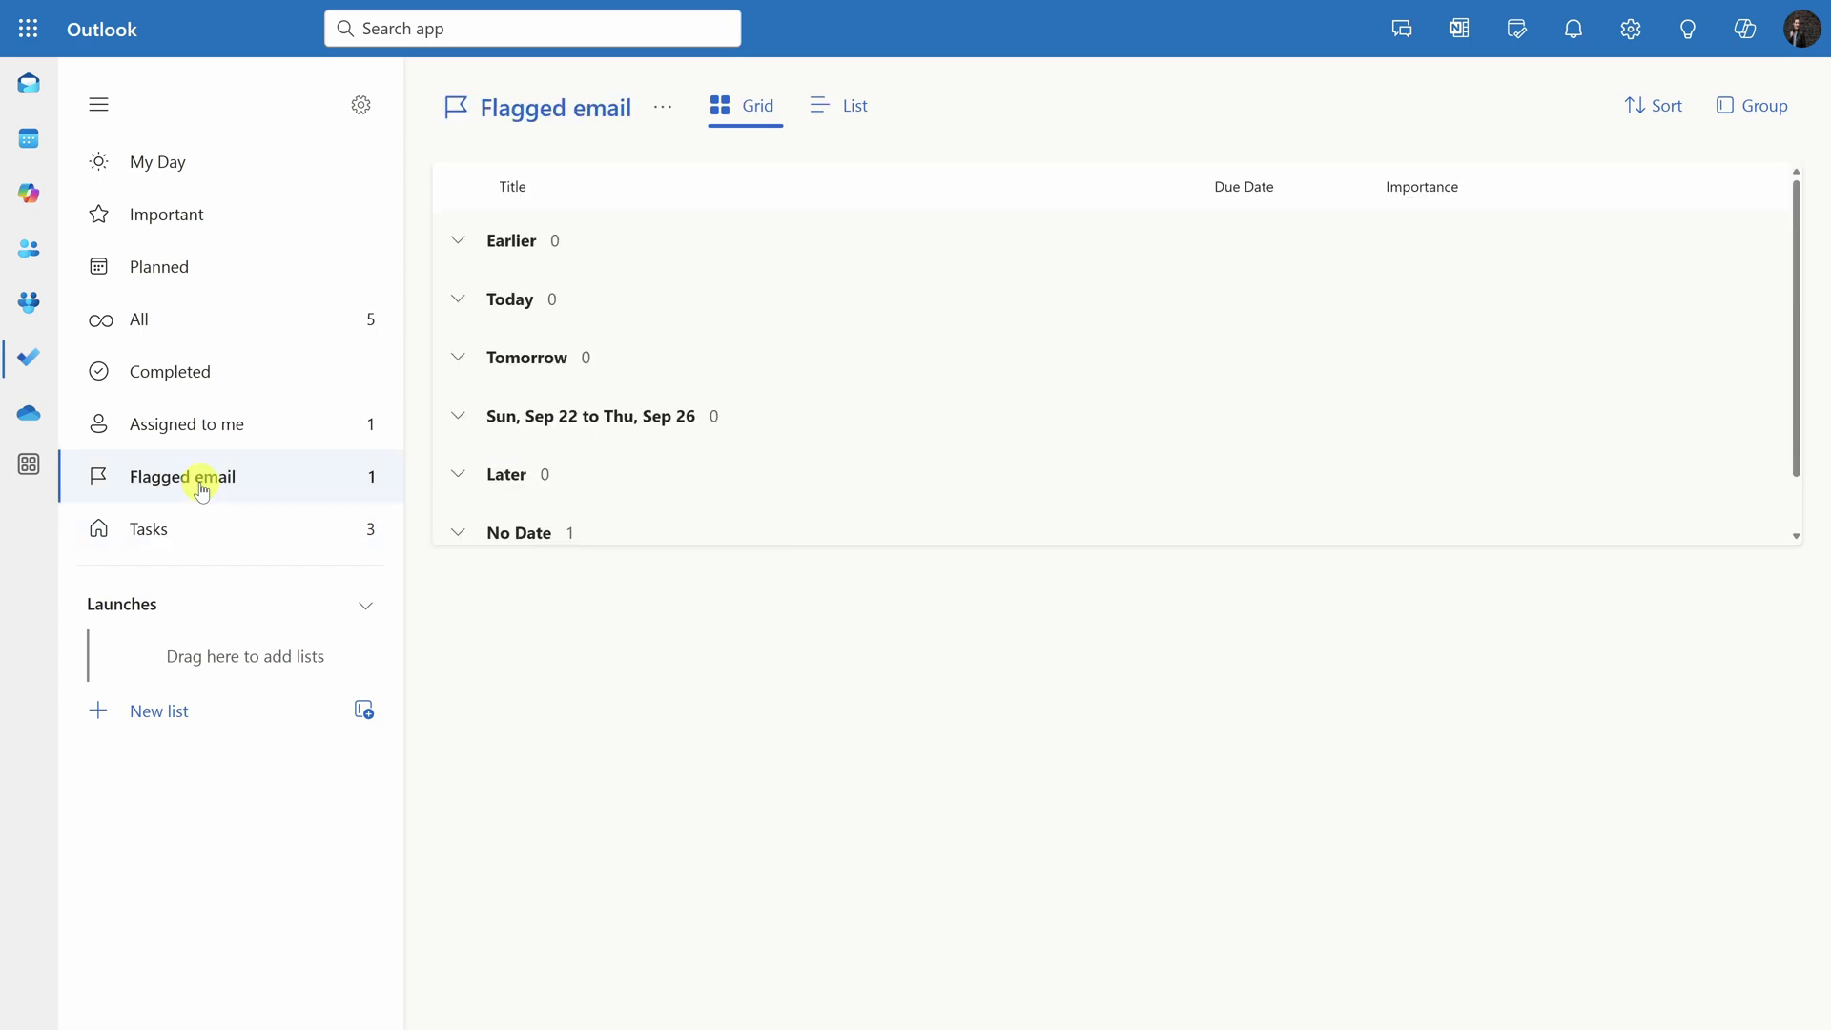
{"action": "scroll", "coordinate": [646, 242], "scroll_direction": "down", "scroll_amount": 1}
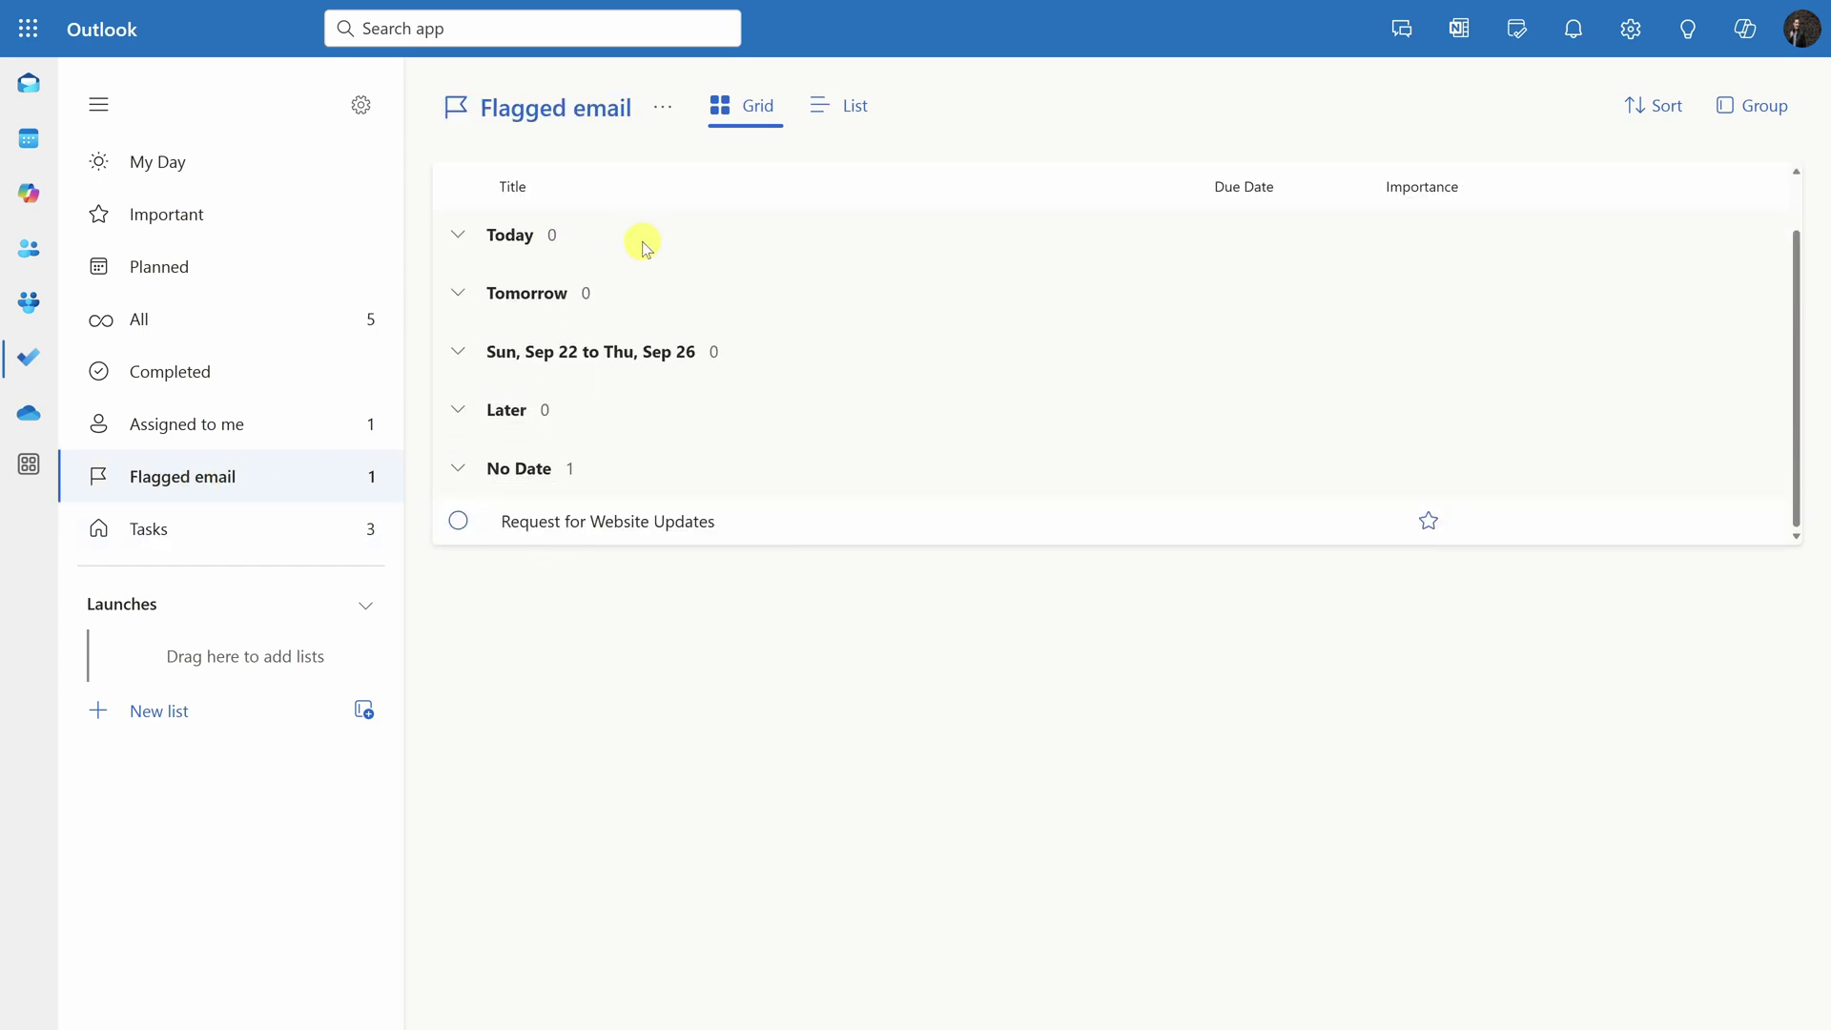
{"action": "left_click", "coordinate": [562, 531]}
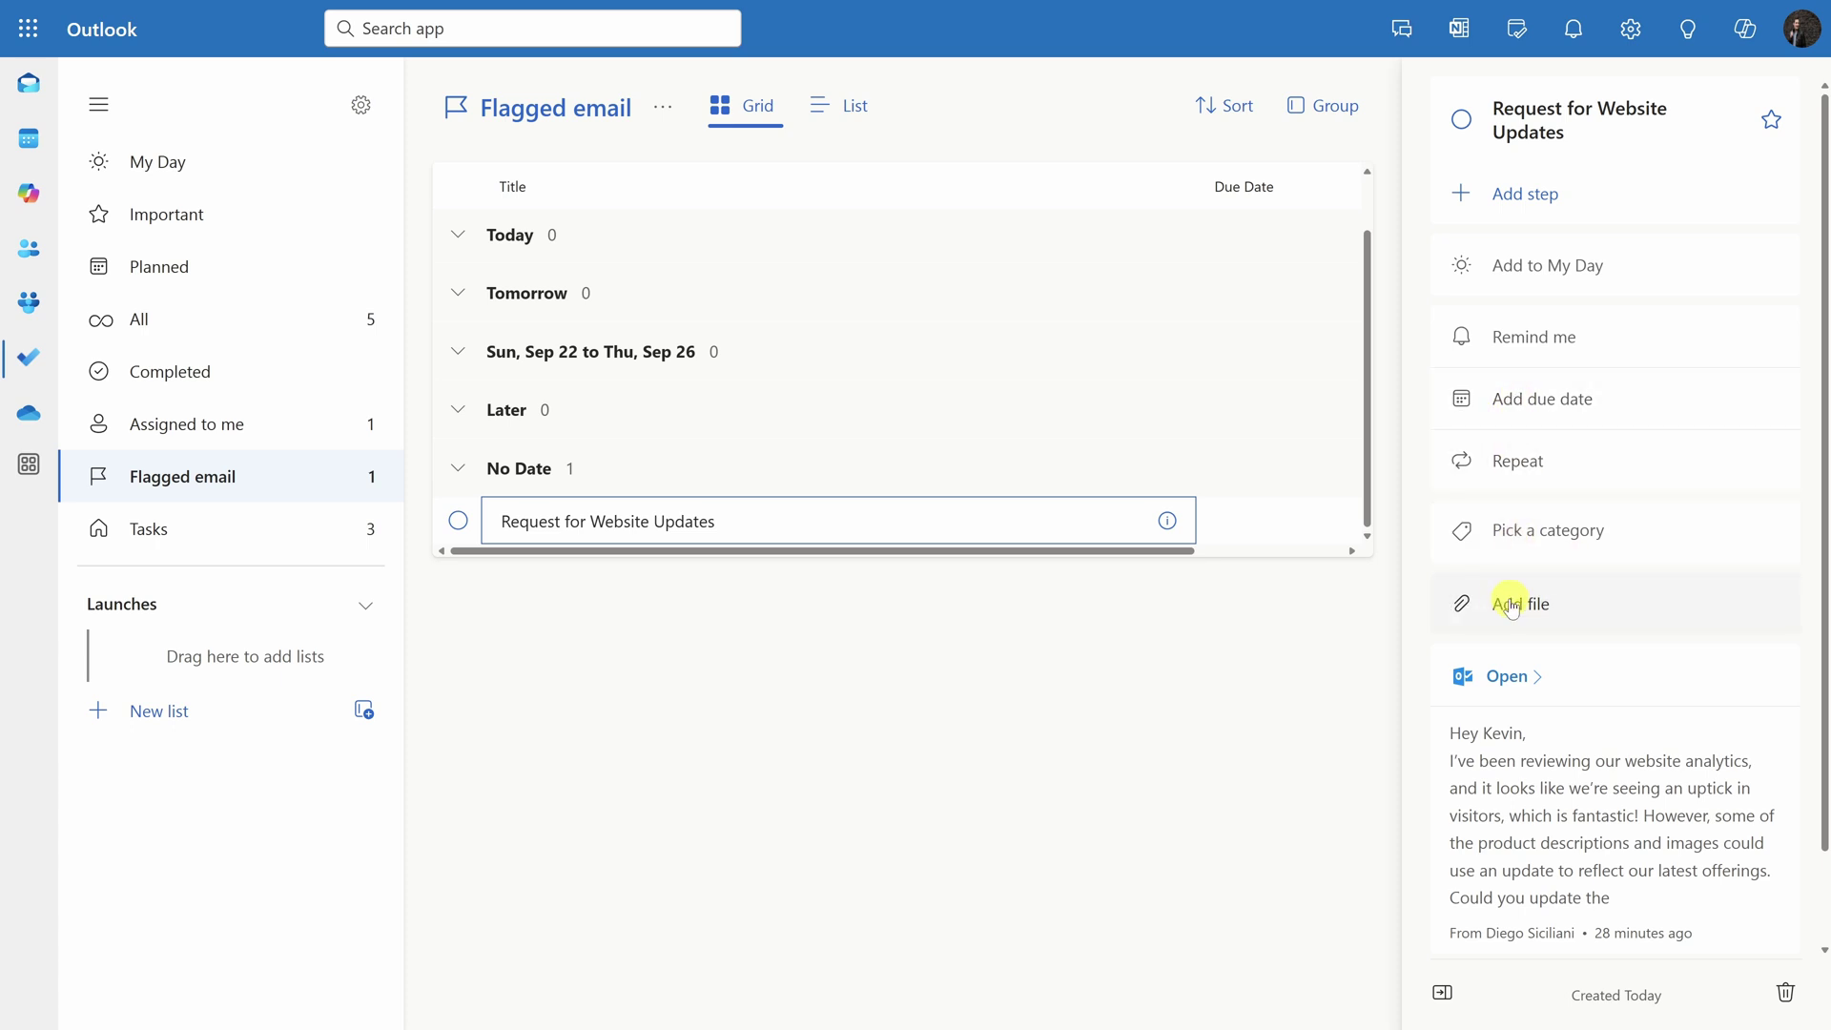
{"action": "scroll", "coordinate": [1511, 608], "scroll_direction": "down", "scroll_amount": 2}
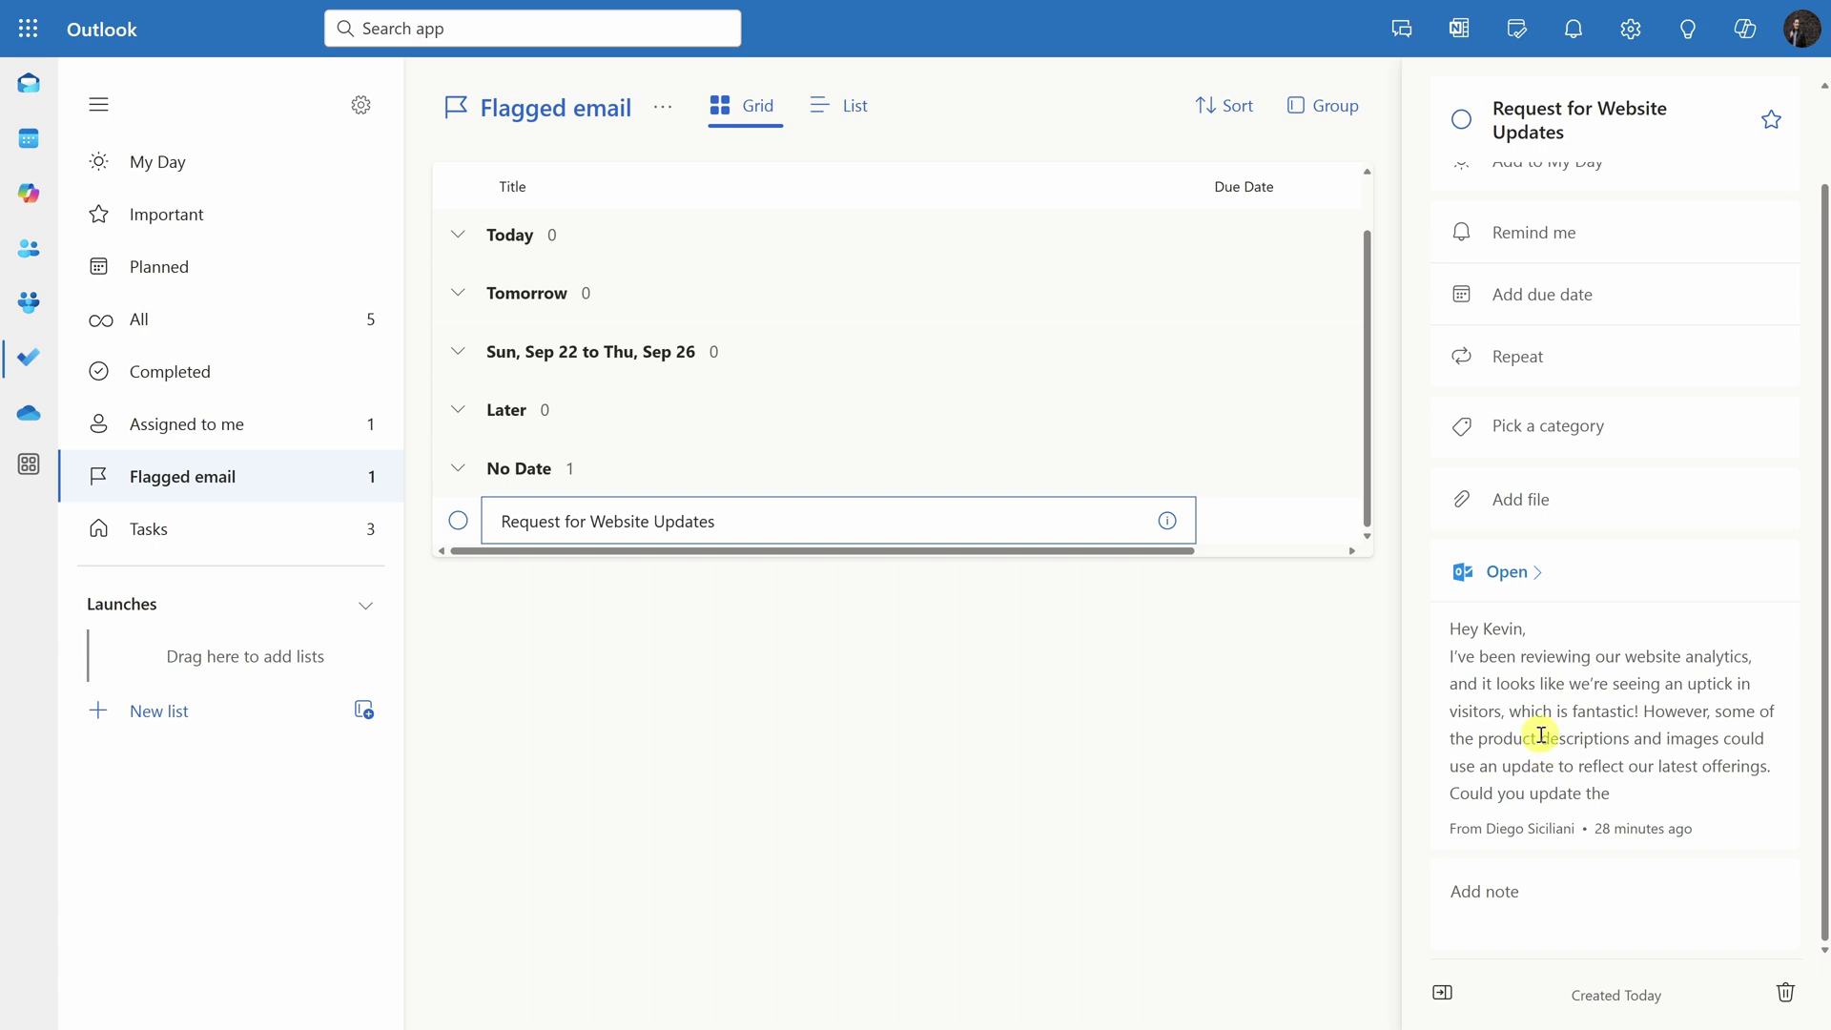
{"action": "left_click", "coordinate": [1509, 572]}
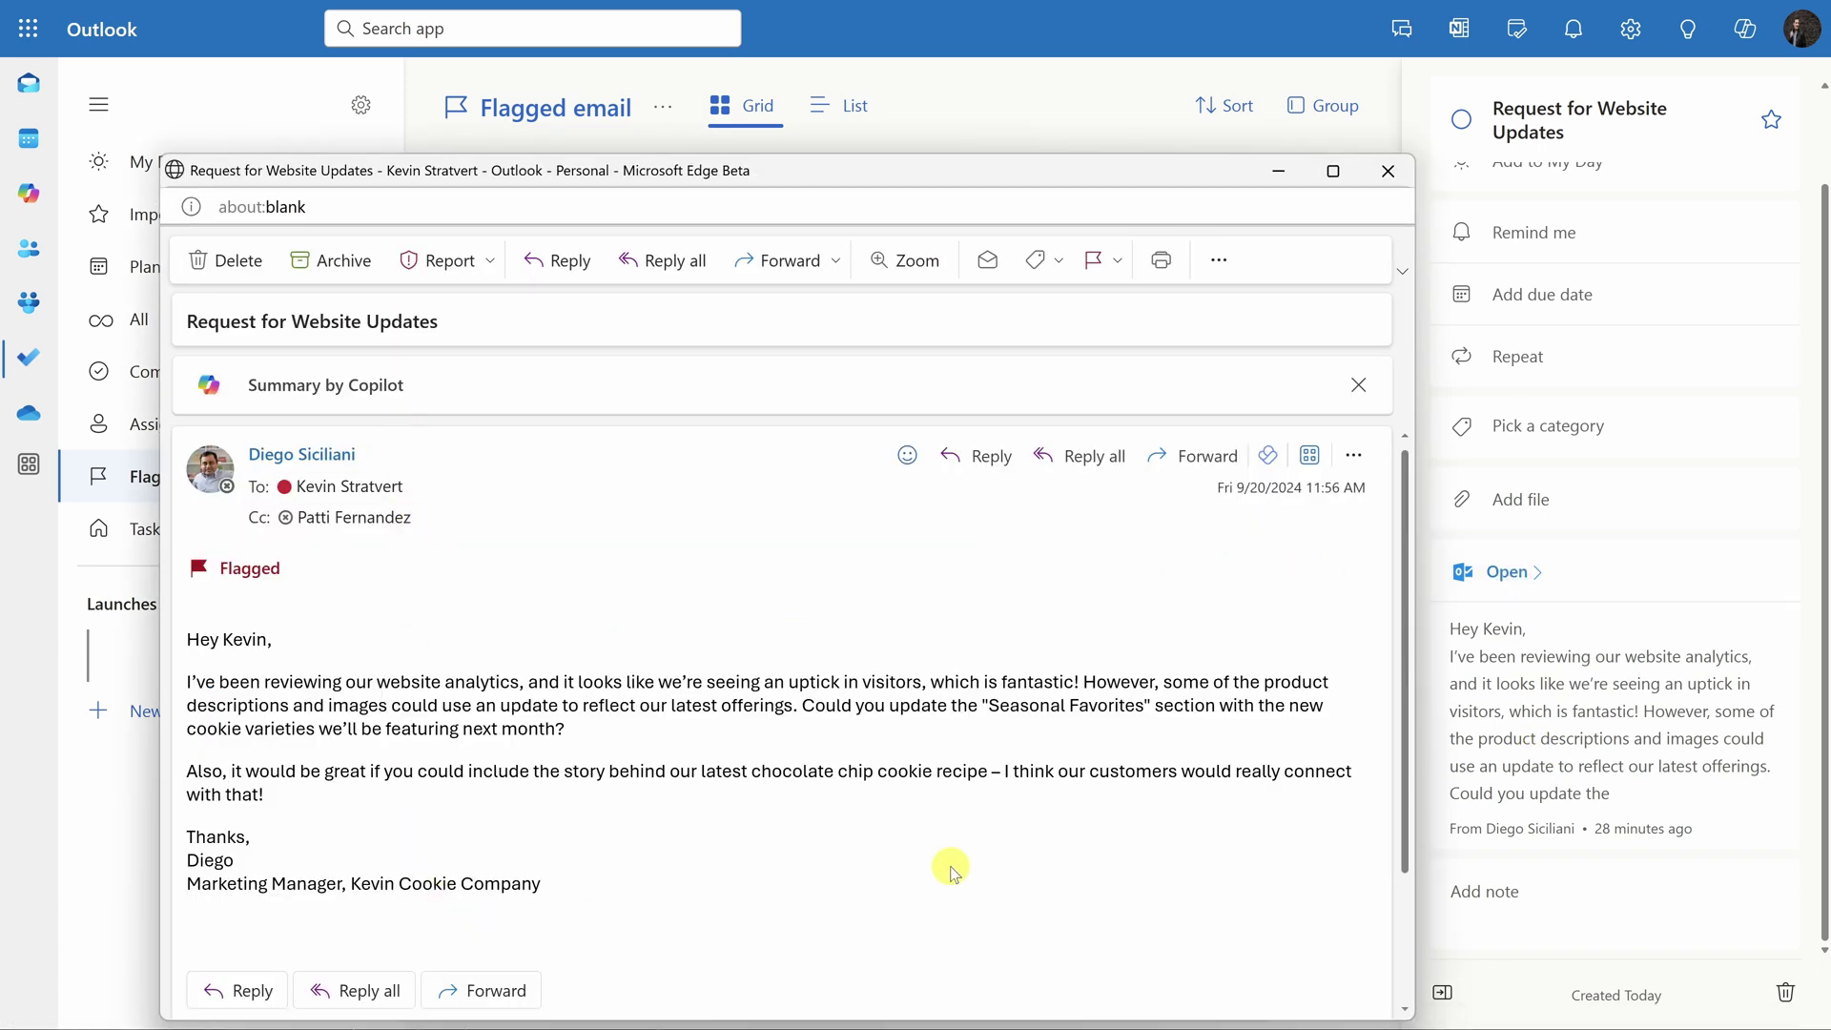
{"action": "left_click", "coordinate": [1389, 172]}
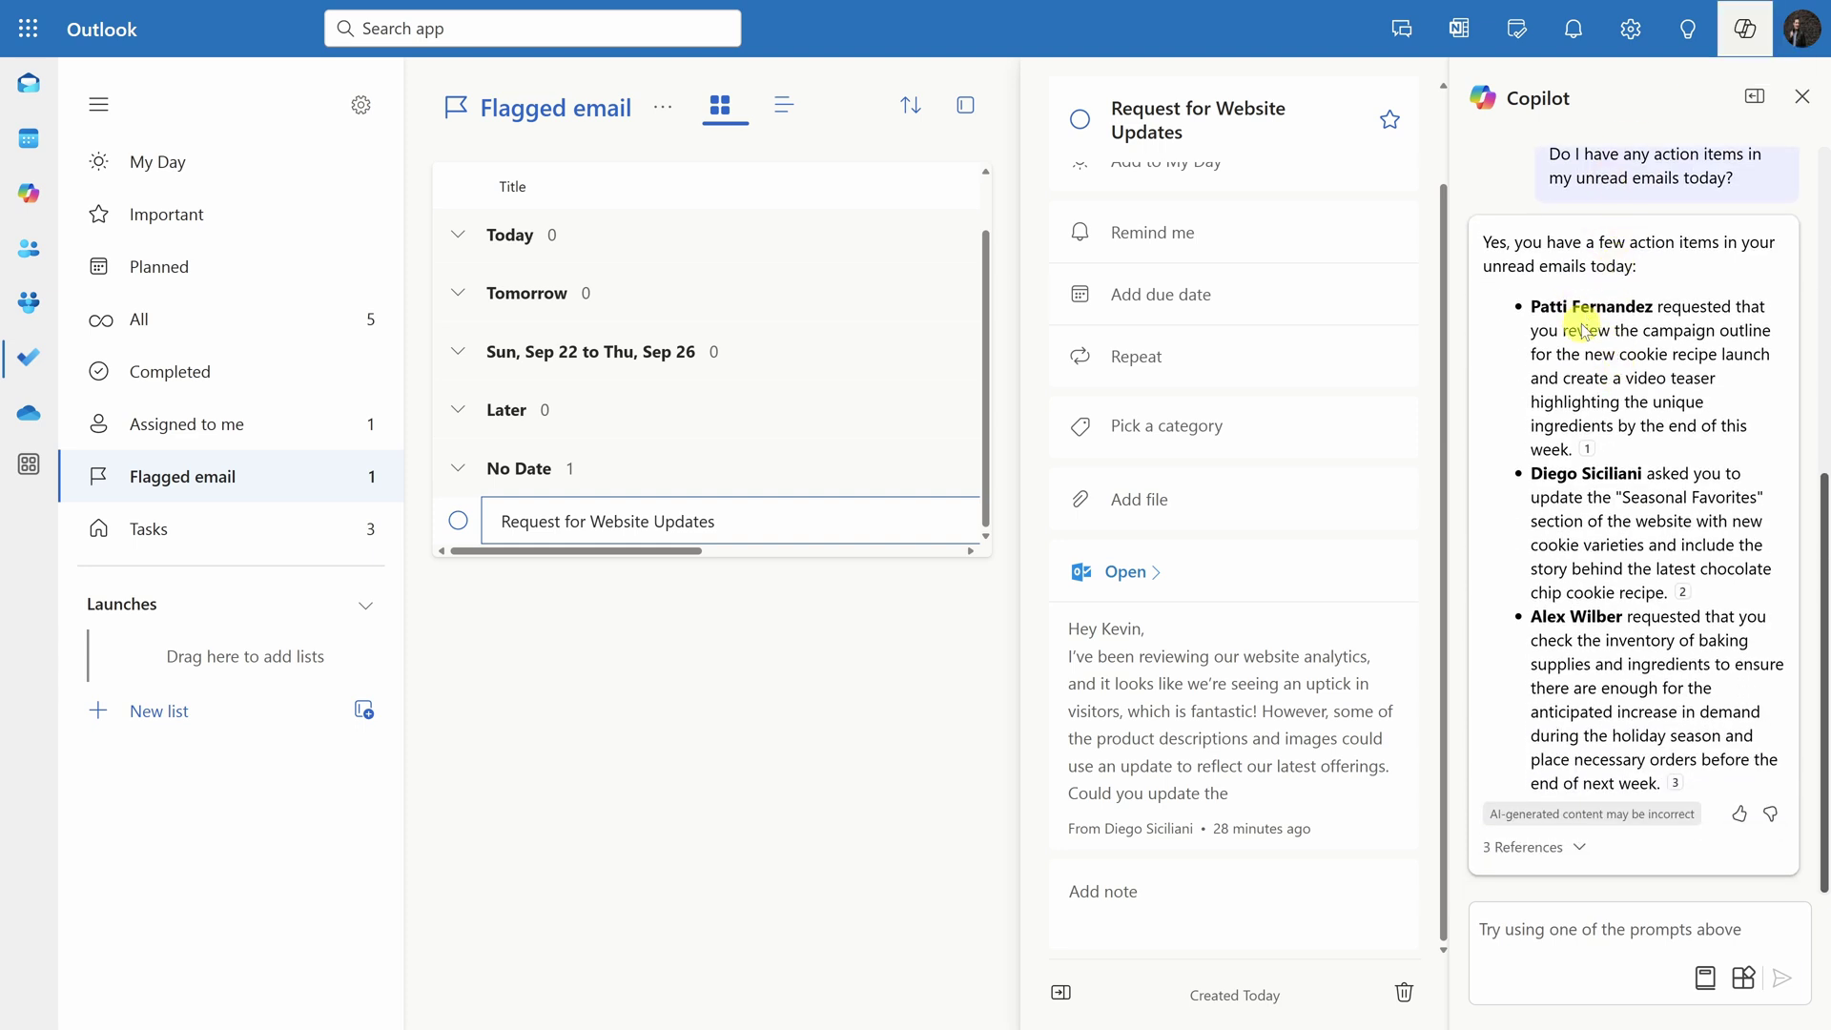
Ask Copilot to 'Convert these tasks into a table.' and widen the pane to read it
{"action": "left_click", "coordinate": [1590, 933]}
{"action": "type", "text": "Convert these tasks into a table."}
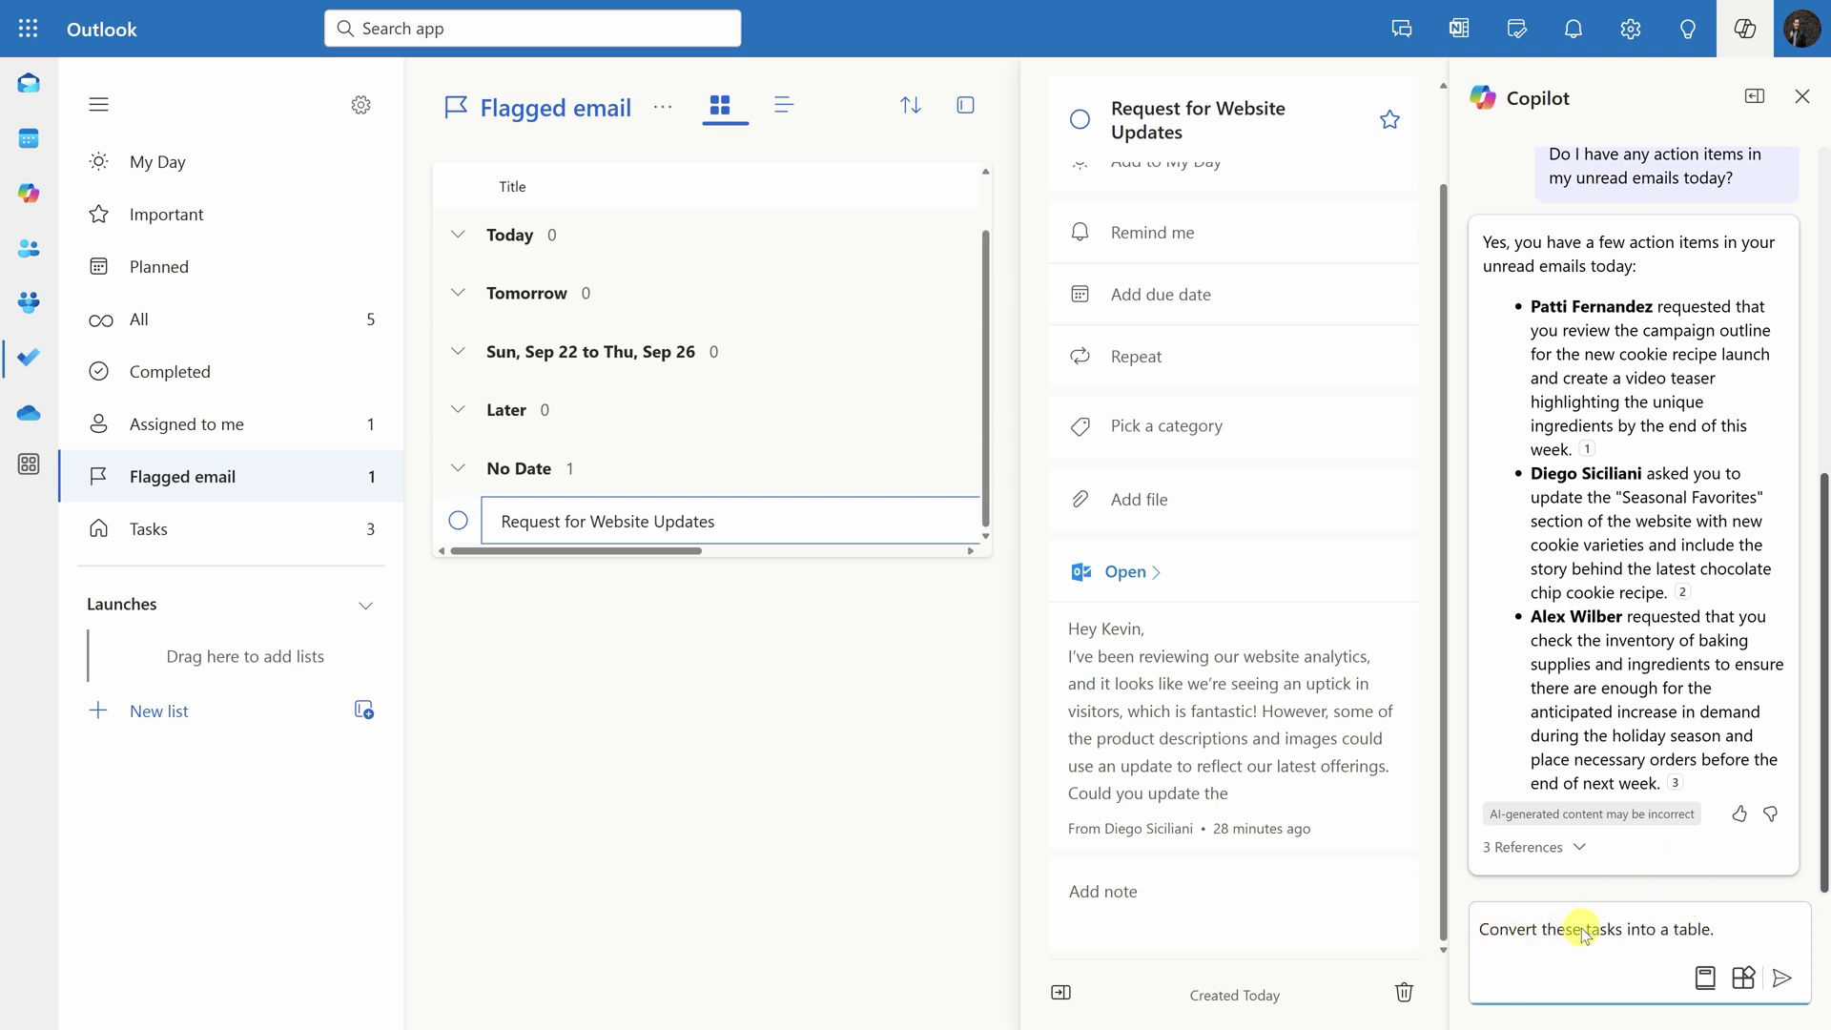
{"action": "left_click", "coordinate": [1780, 980]}
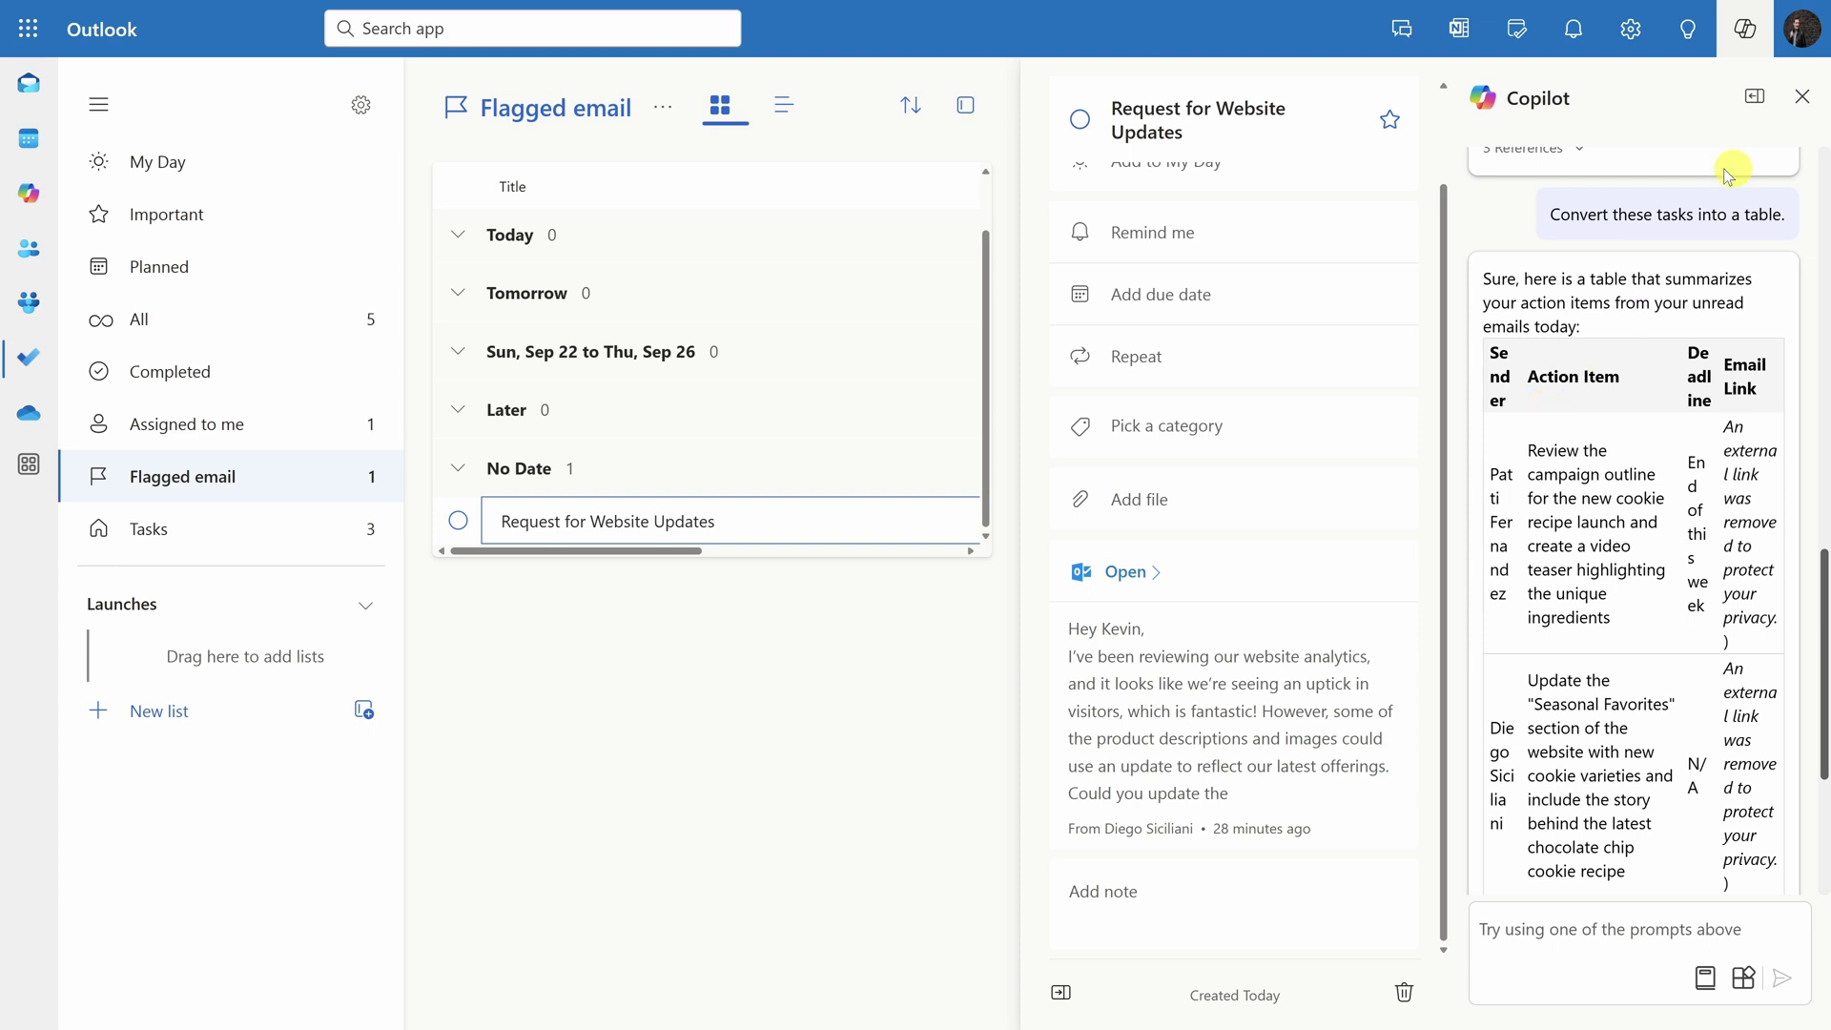
{"action": "left_click", "coordinate": [1744, 107]}
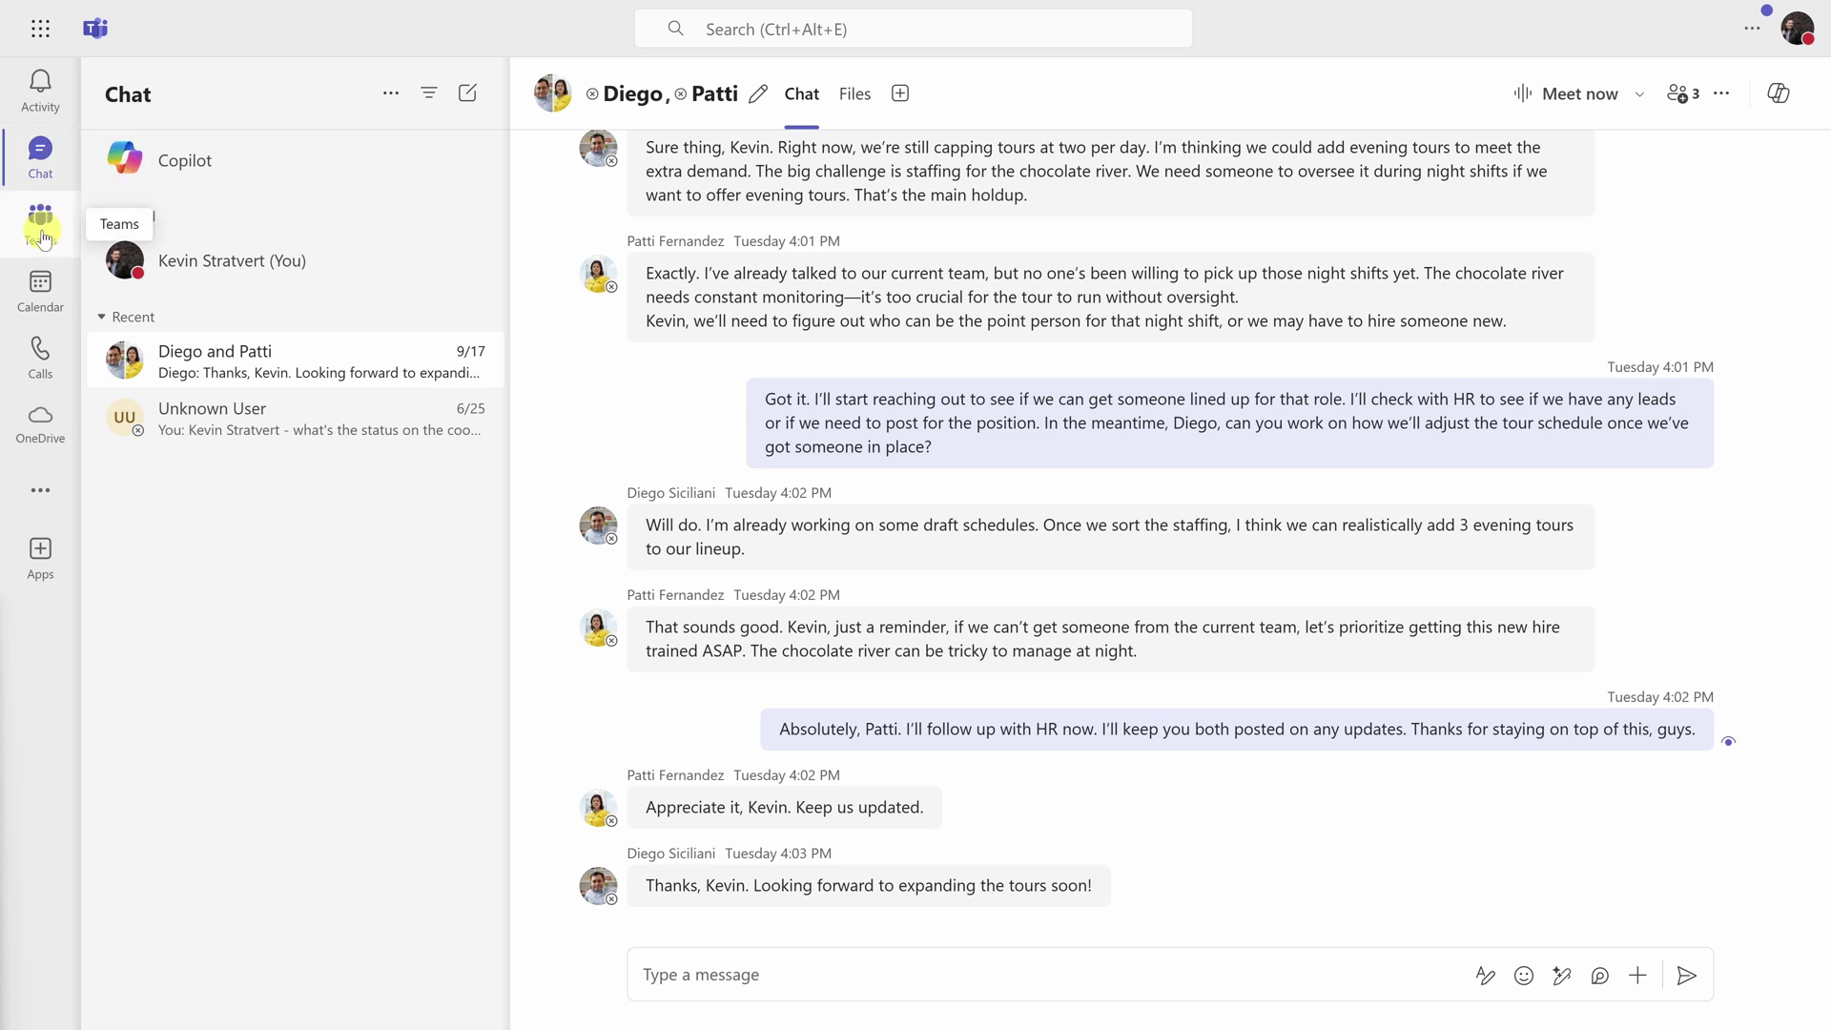
Scroll through the factory-tours group chat history
{"action": "scroll", "coordinate": [1055, 601], "scroll_direction": "up", "scroll_amount": 2}
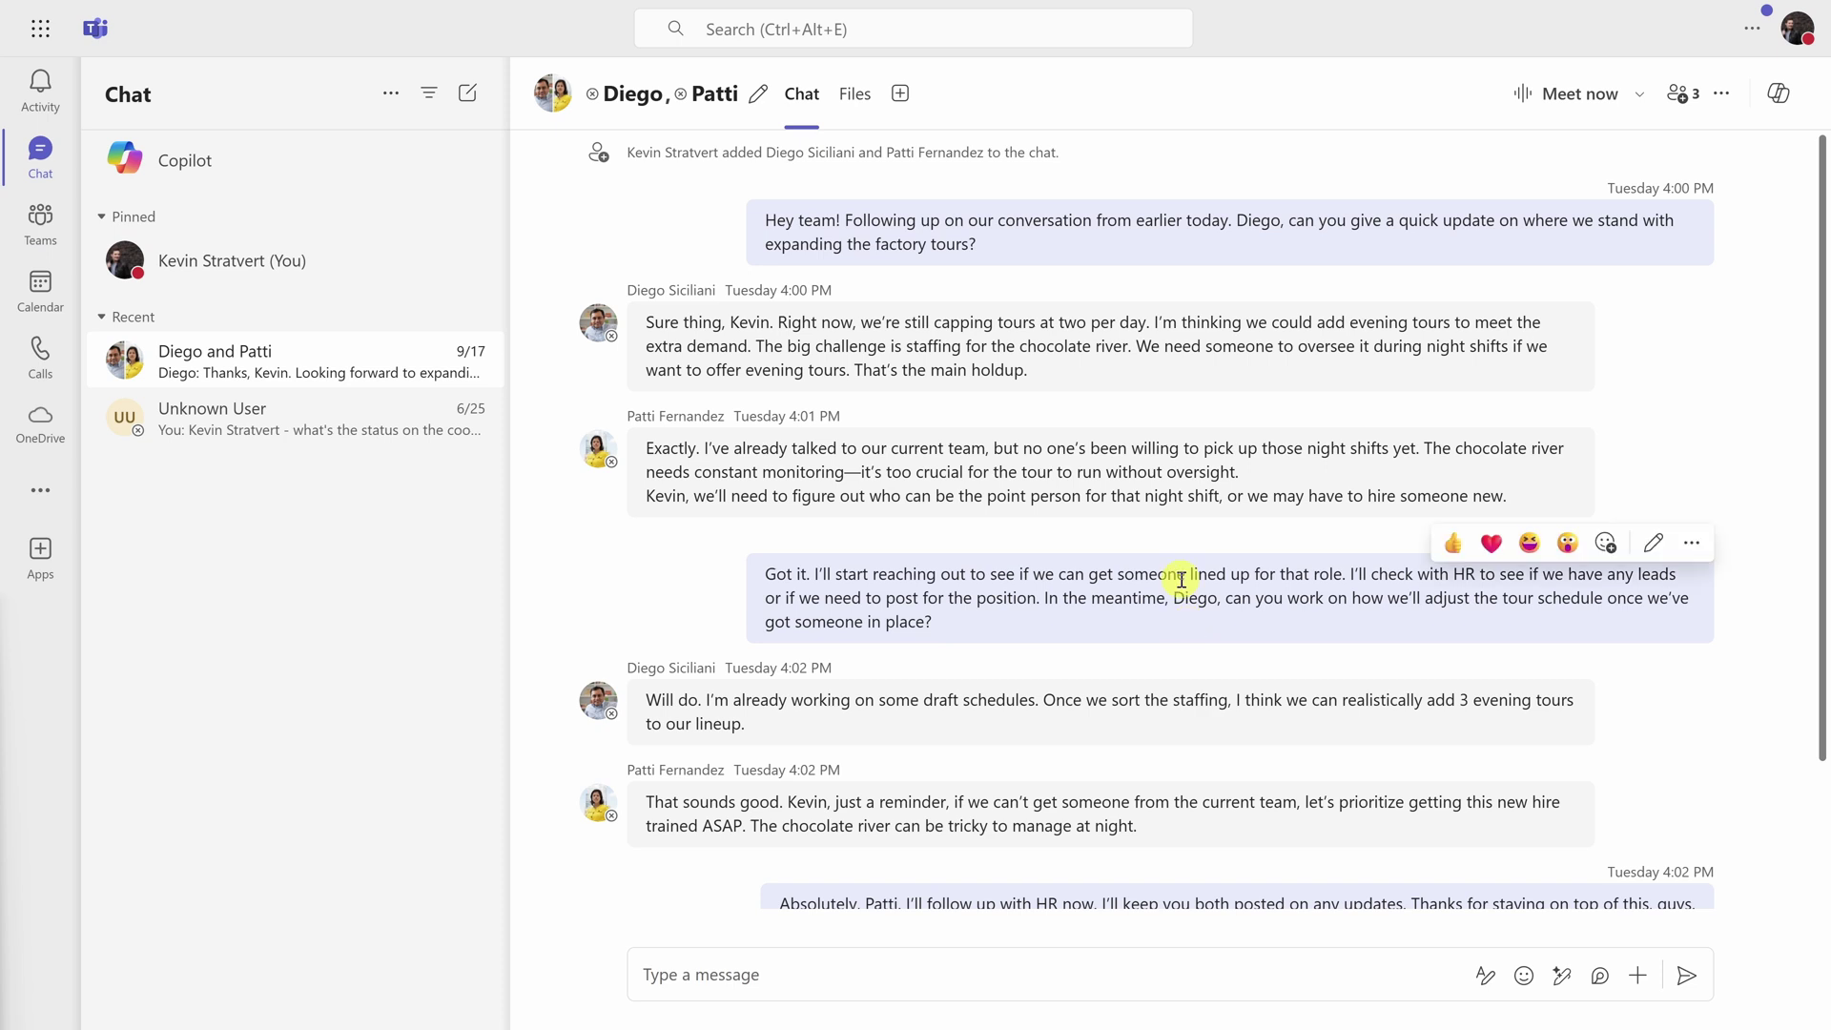
{"action": "scroll", "coordinate": [1165, 470], "scroll_direction": "down", "scroll_amount": 2}
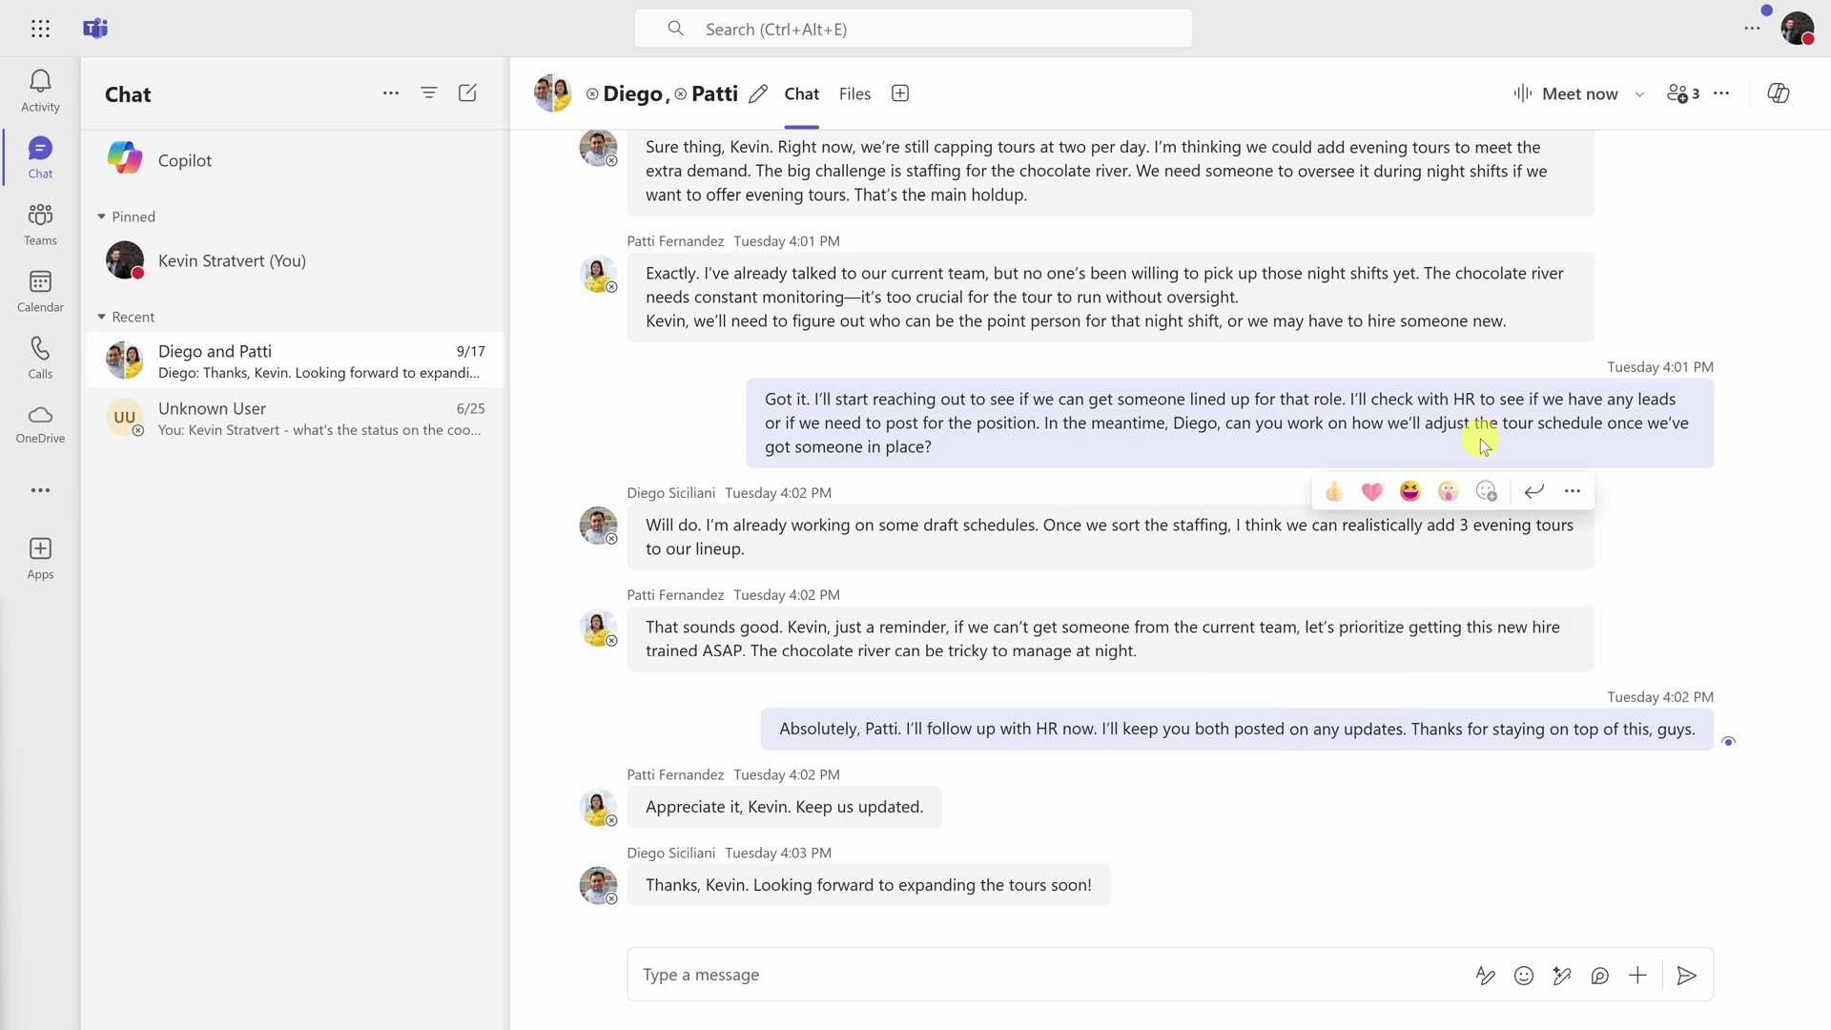
Have chat Copilot extract all action items from the chat, then show the September 16–20 calendar
{"action": "left_click", "coordinate": [1774, 97]}
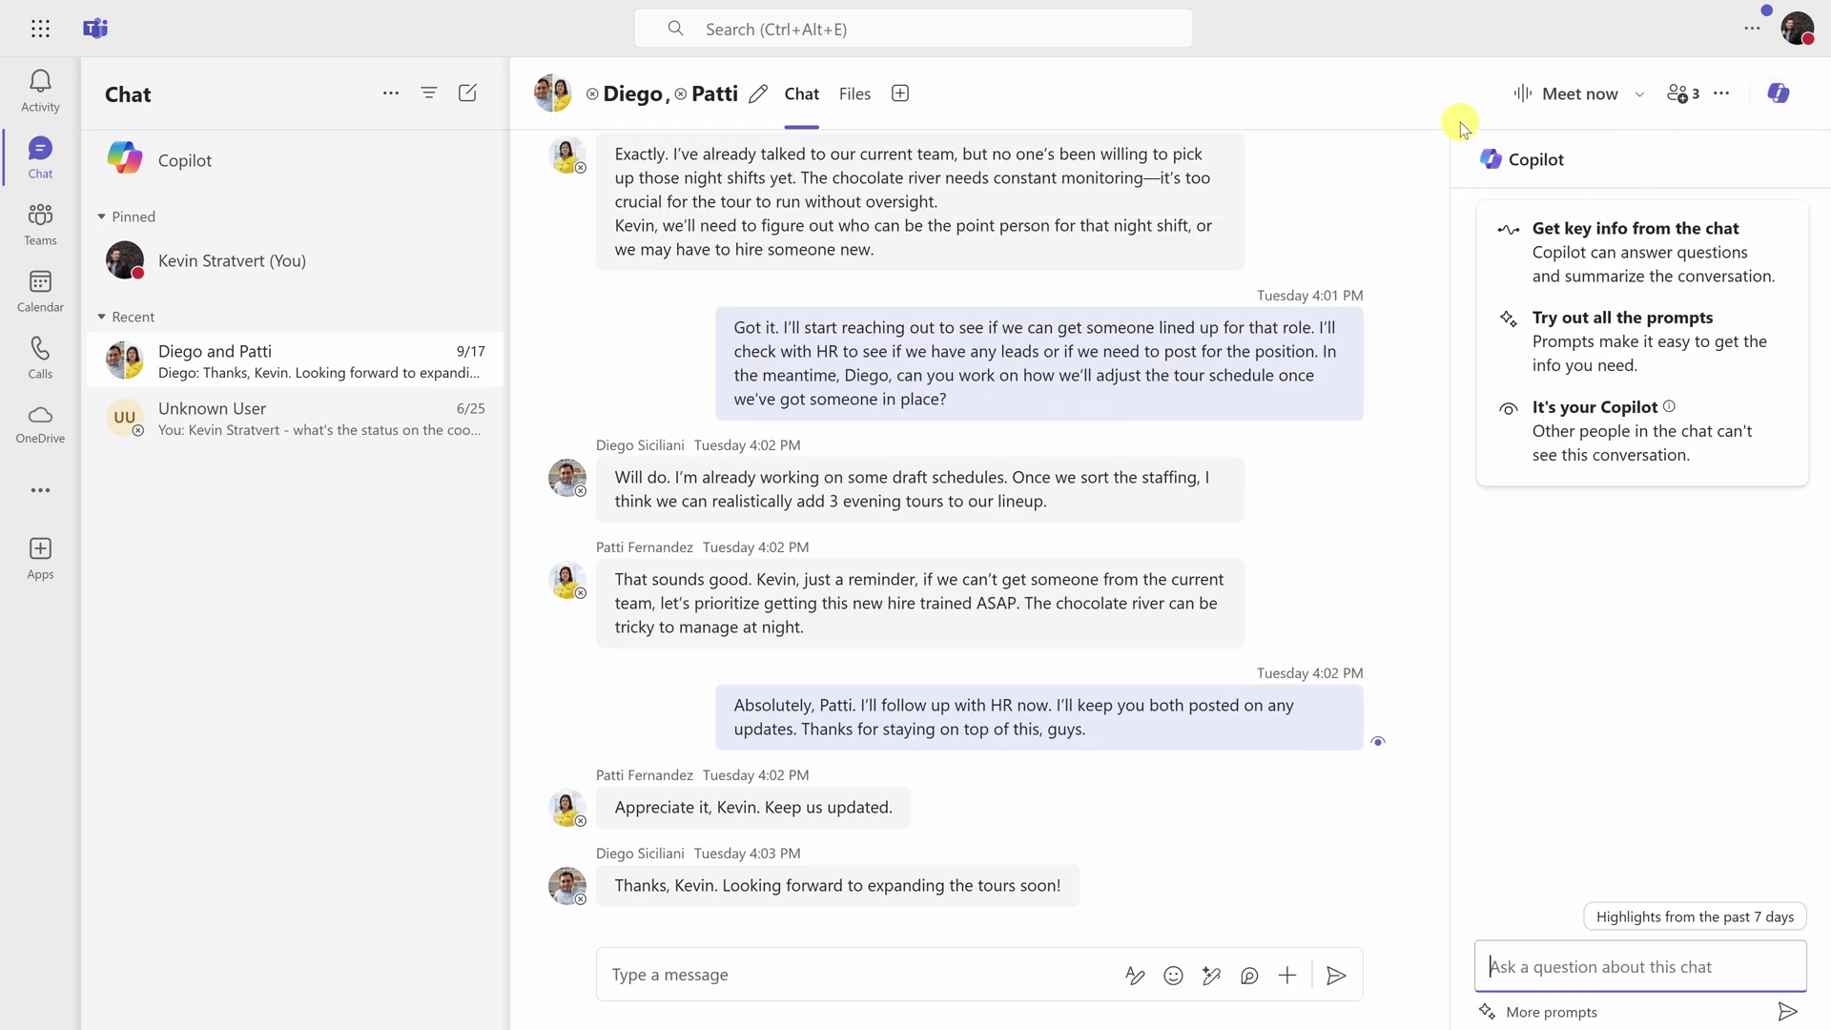
{"action": "mouse_move", "coordinate": [1751, 429]}
{"action": "type", "text": "Extract all action items from this chat"}
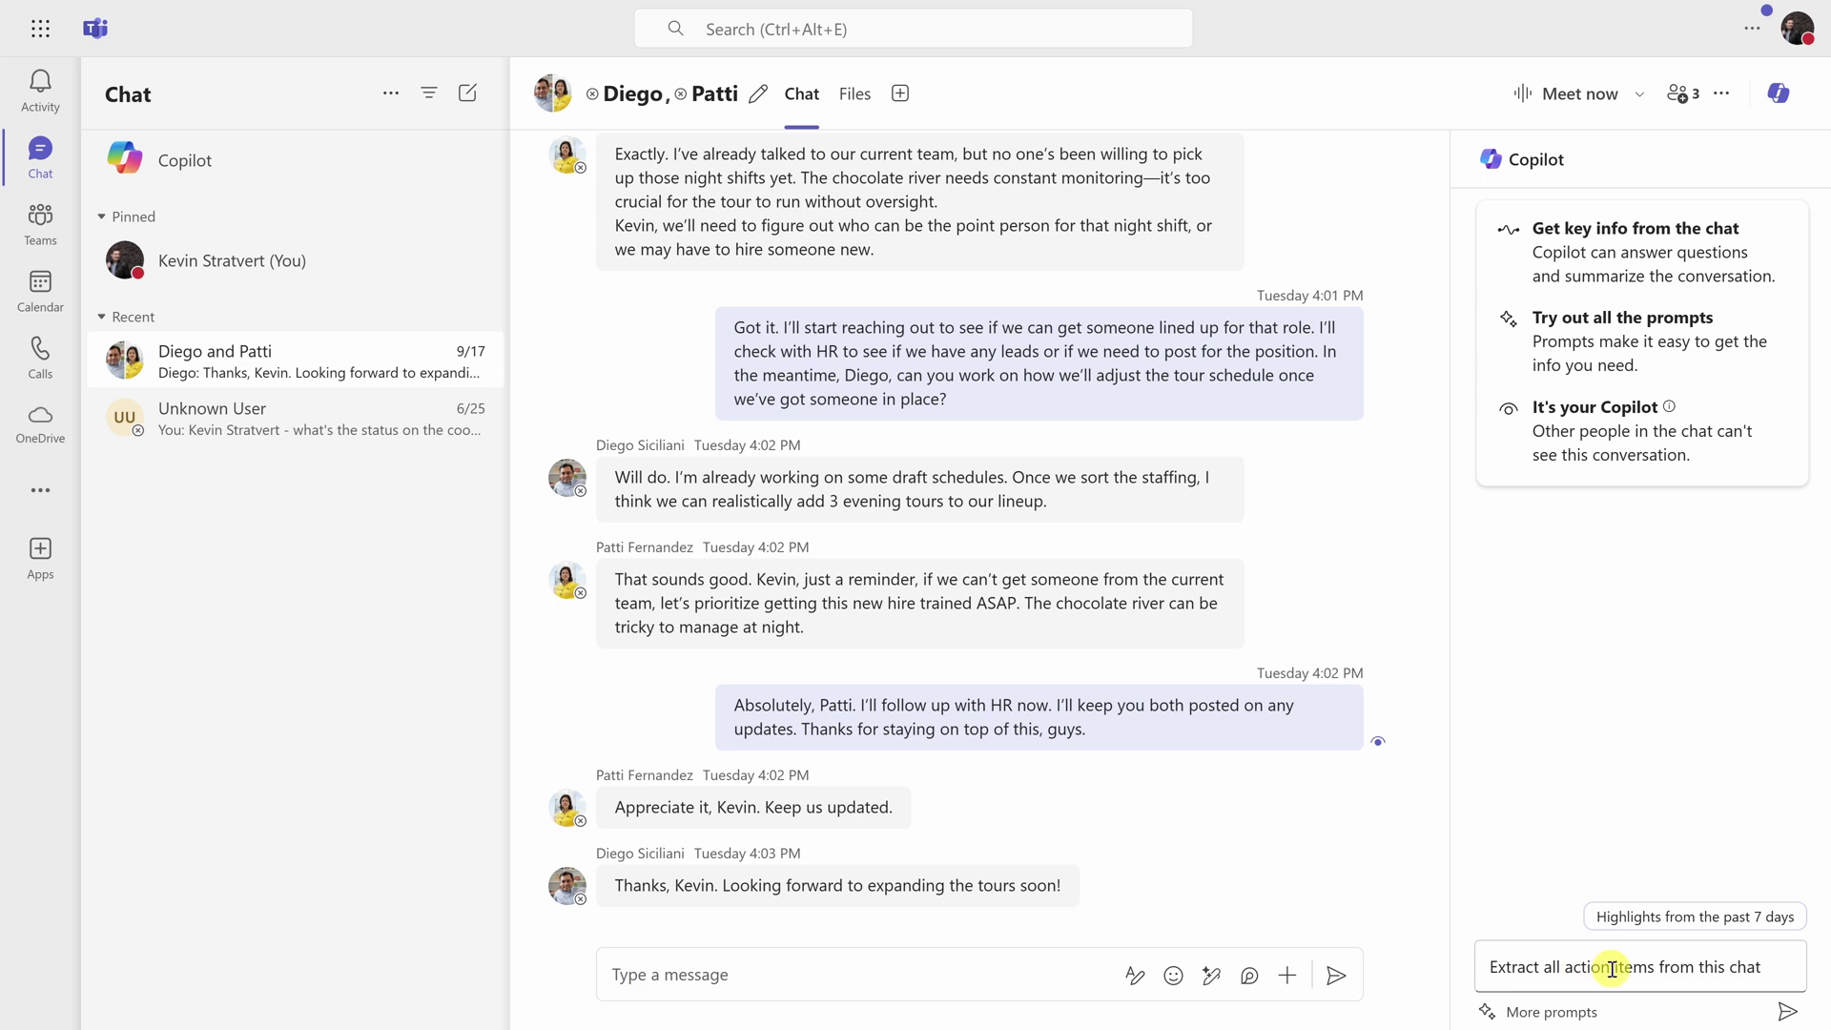
{"action": "left_click", "coordinate": [1790, 1019]}
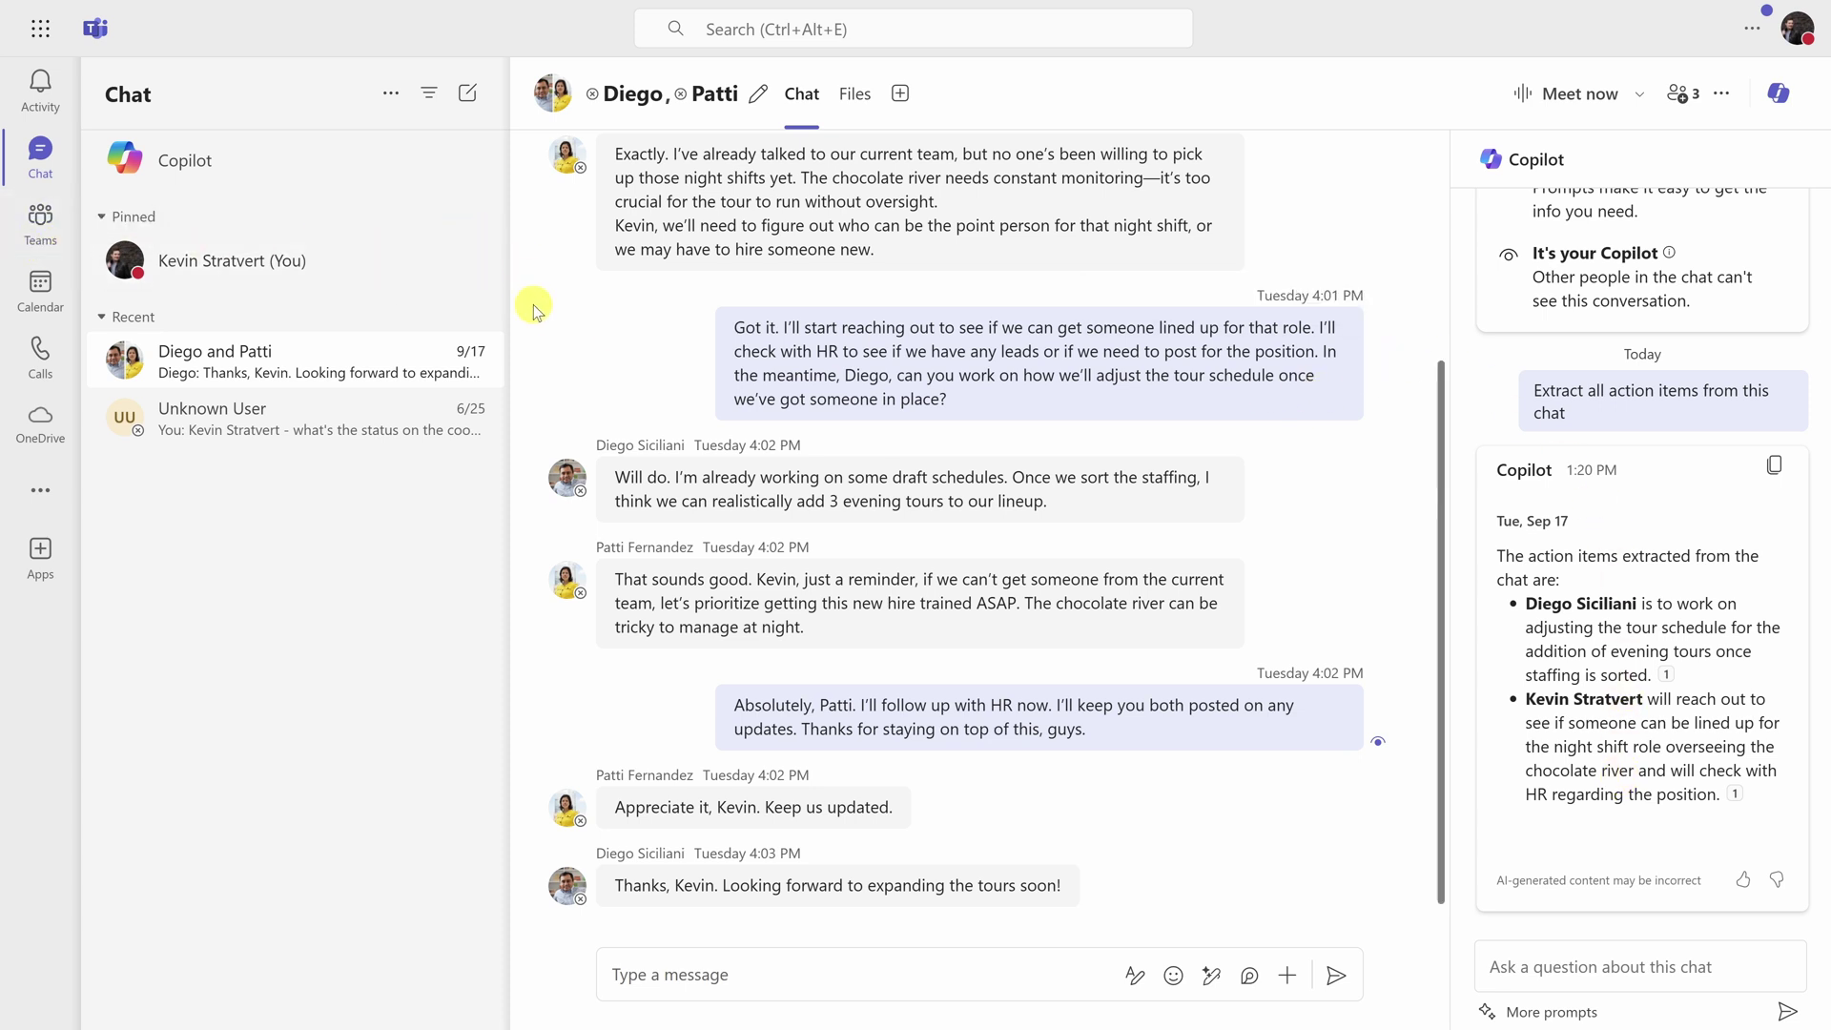
{"action": "left_click", "coordinate": [52, 289]}
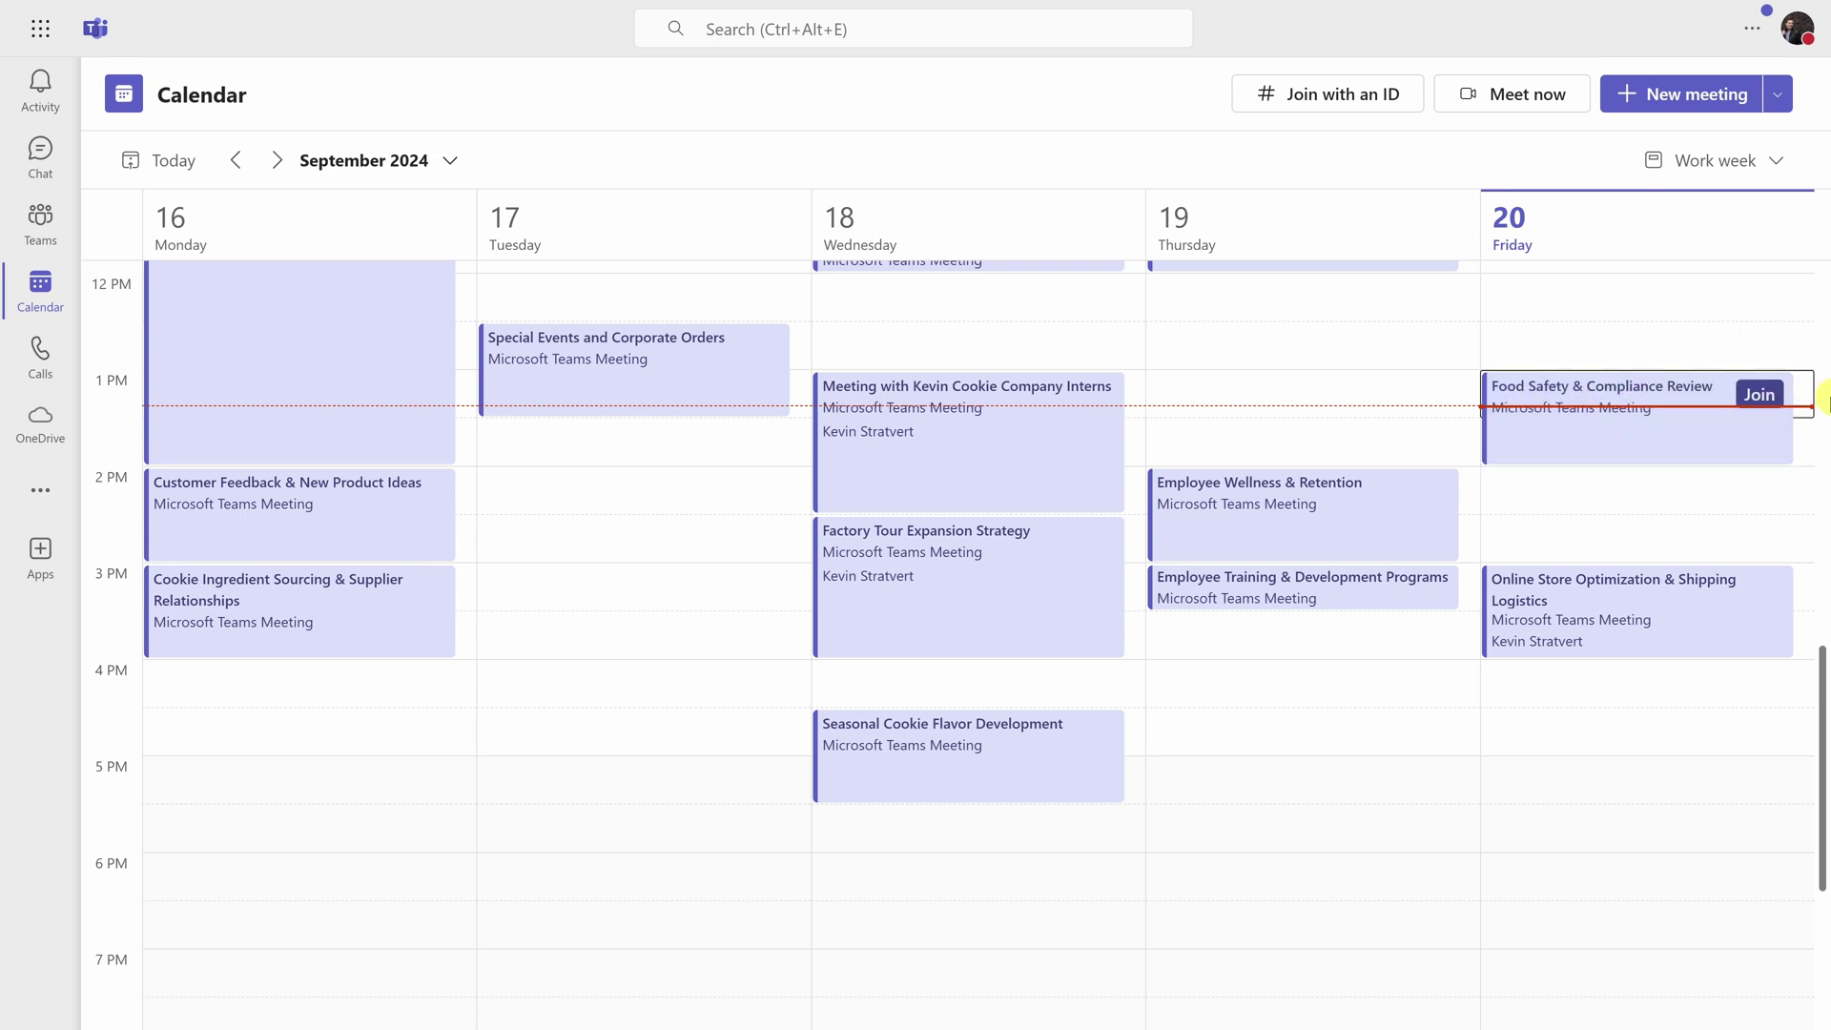
Join the Food Safety & Compliance Review meeting and open Copilot in it
{"action": "left_click", "coordinate": [1760, 397]}
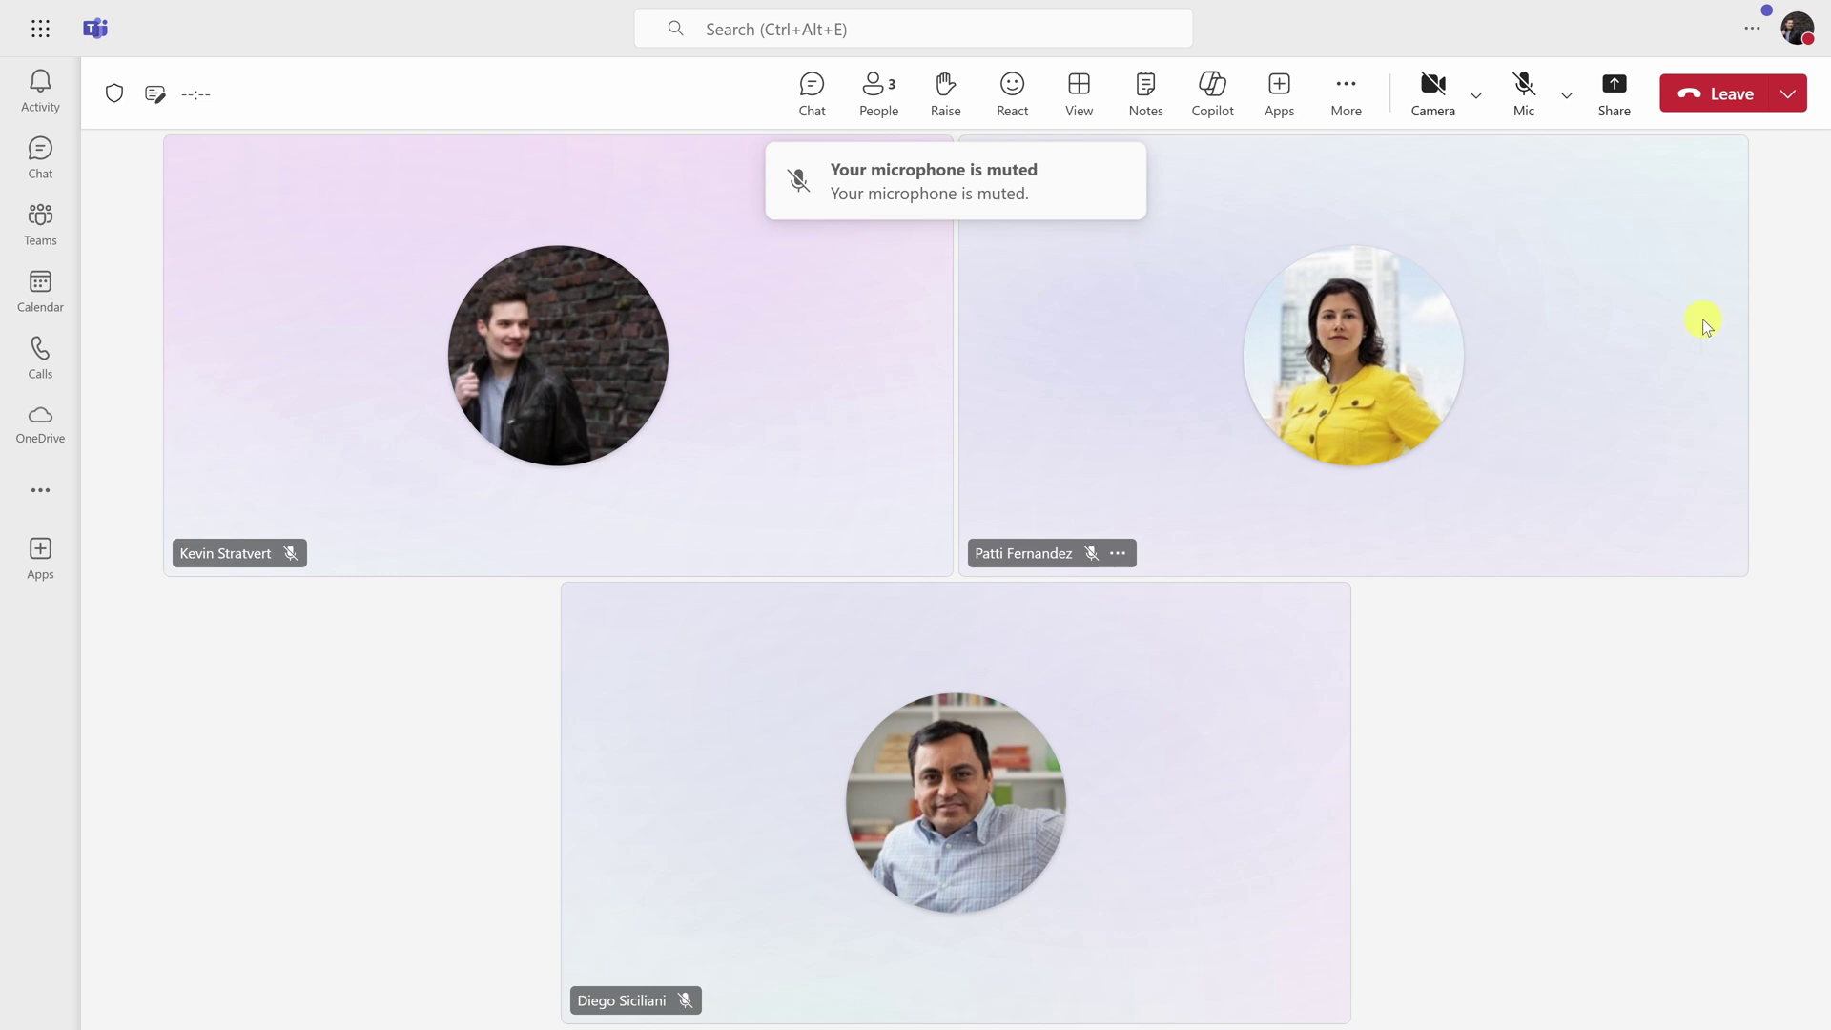
{"action": "left_click", "coordinate": [1222, 102]}
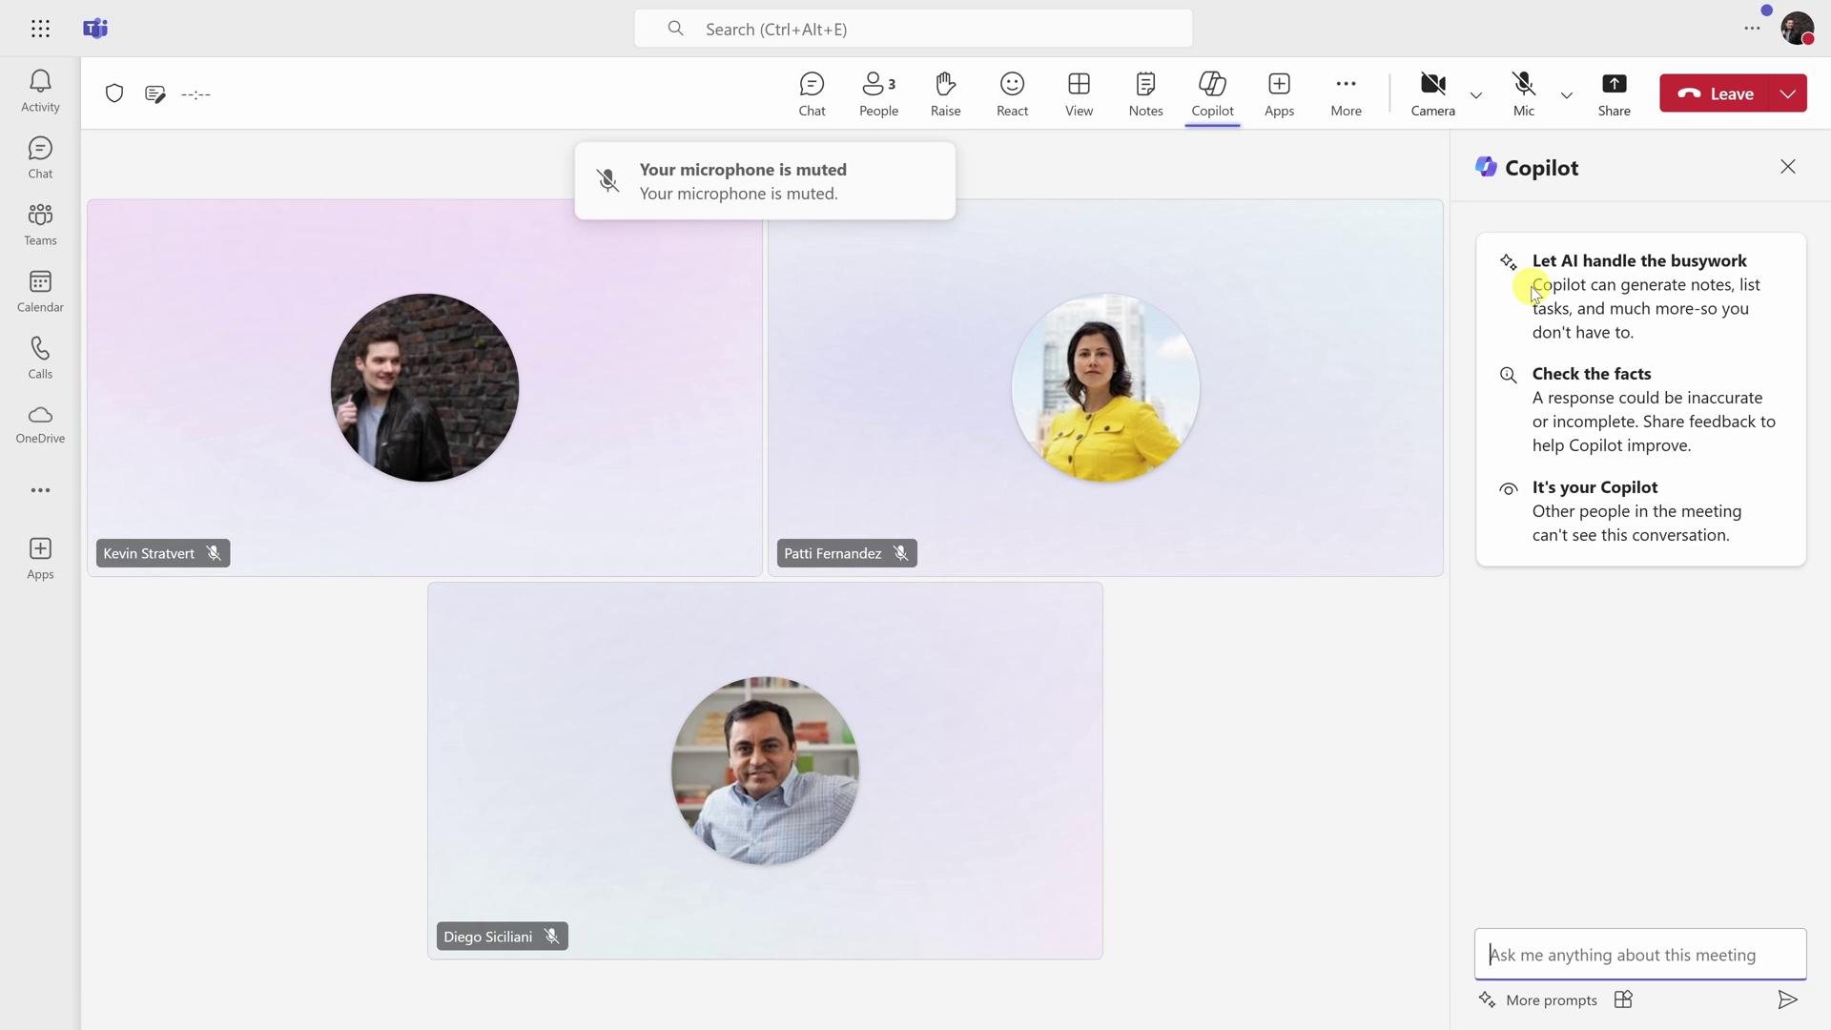
Ask meeting Copilot 'What open action items are there?'
{"action": "left_click", "coordinate": [1610, 947]}
{"action": "type", "text": "What open action items are there?"}
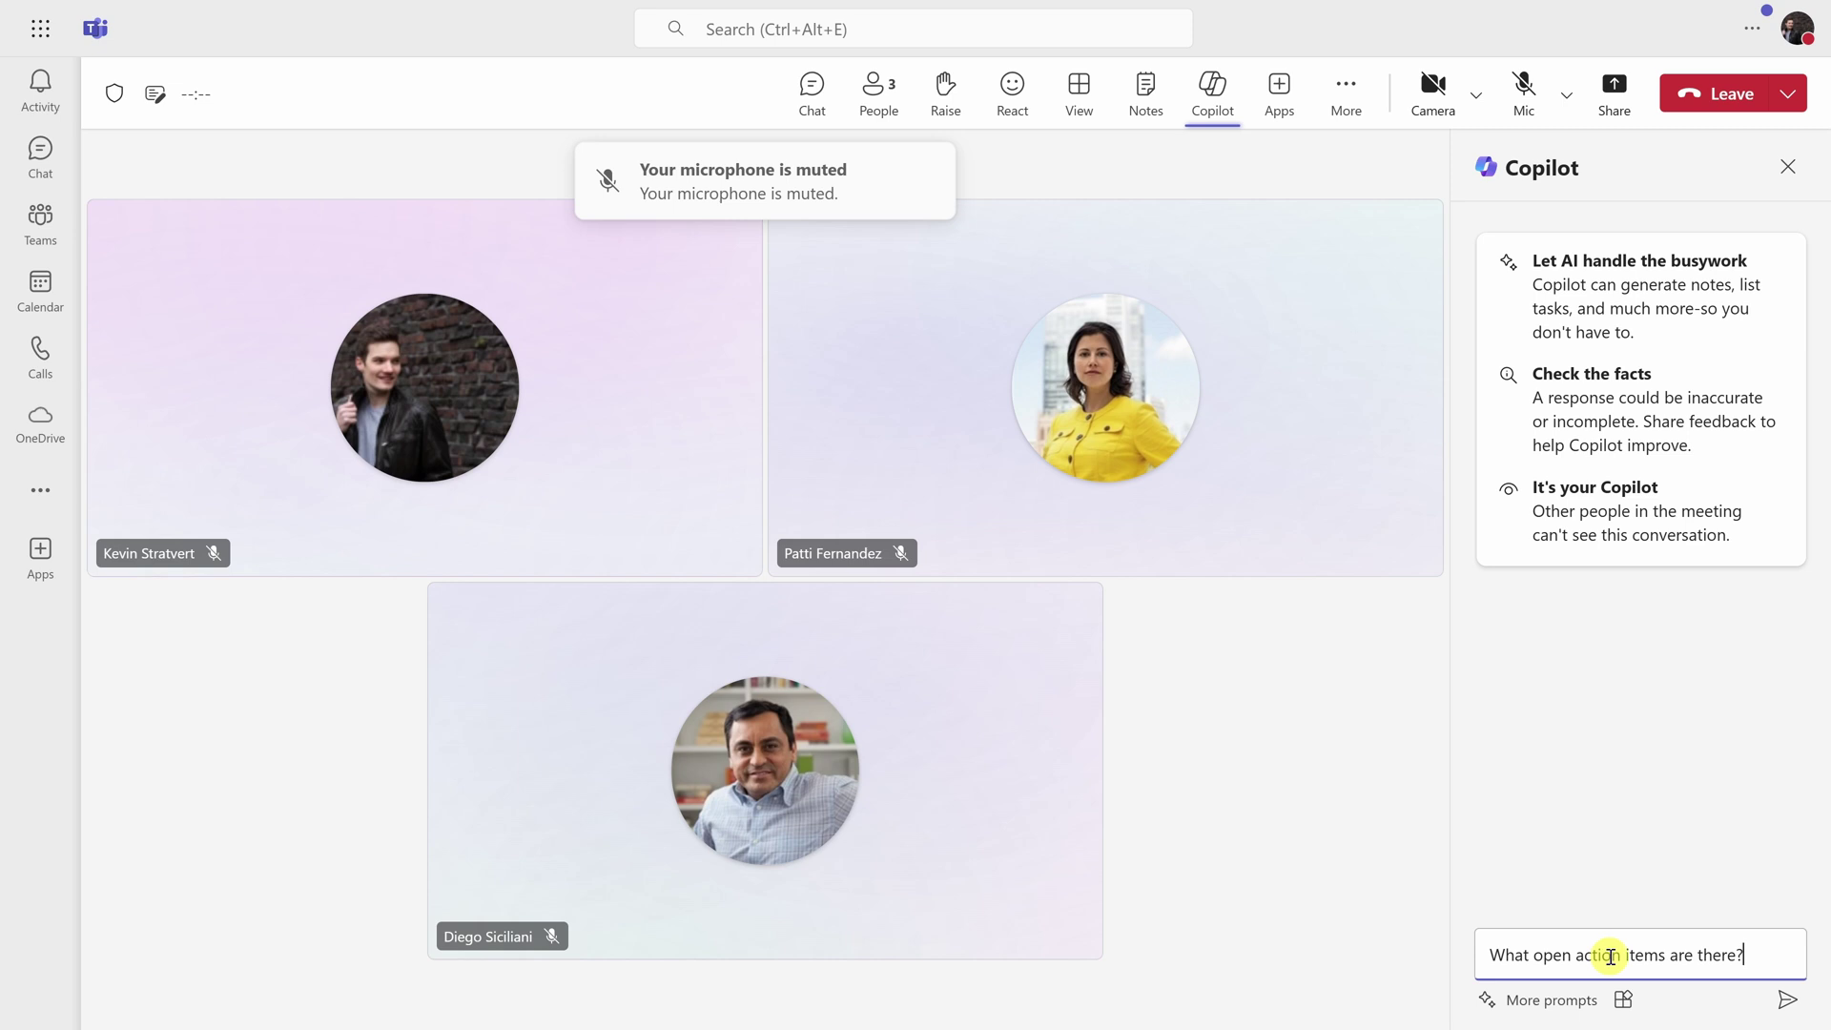
{"action": "left_click", "coordinate": [1790, 1003]}
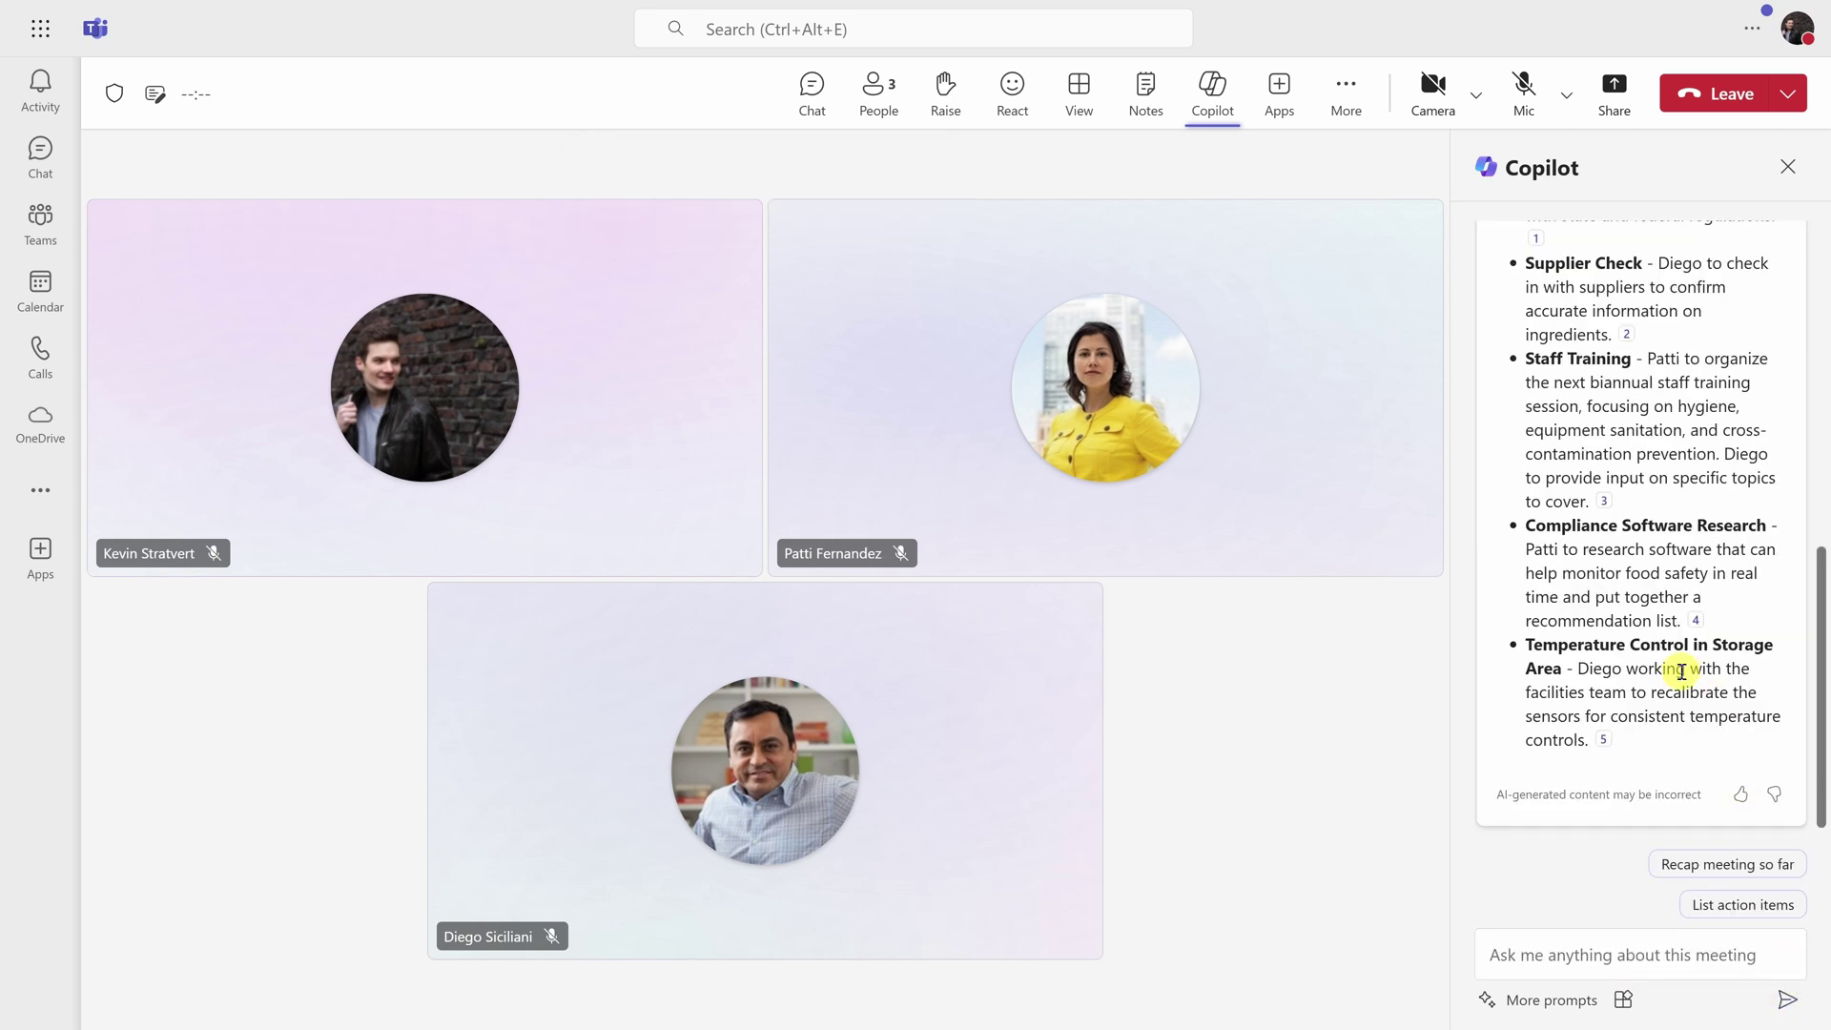
Preview the transcript citations behind the five listed action items, from Allergen Labeling Update onward
{"action": "scroll", "coordinate": [1628, 667], "scroll_direction": "up", "scroll_amount": 3}
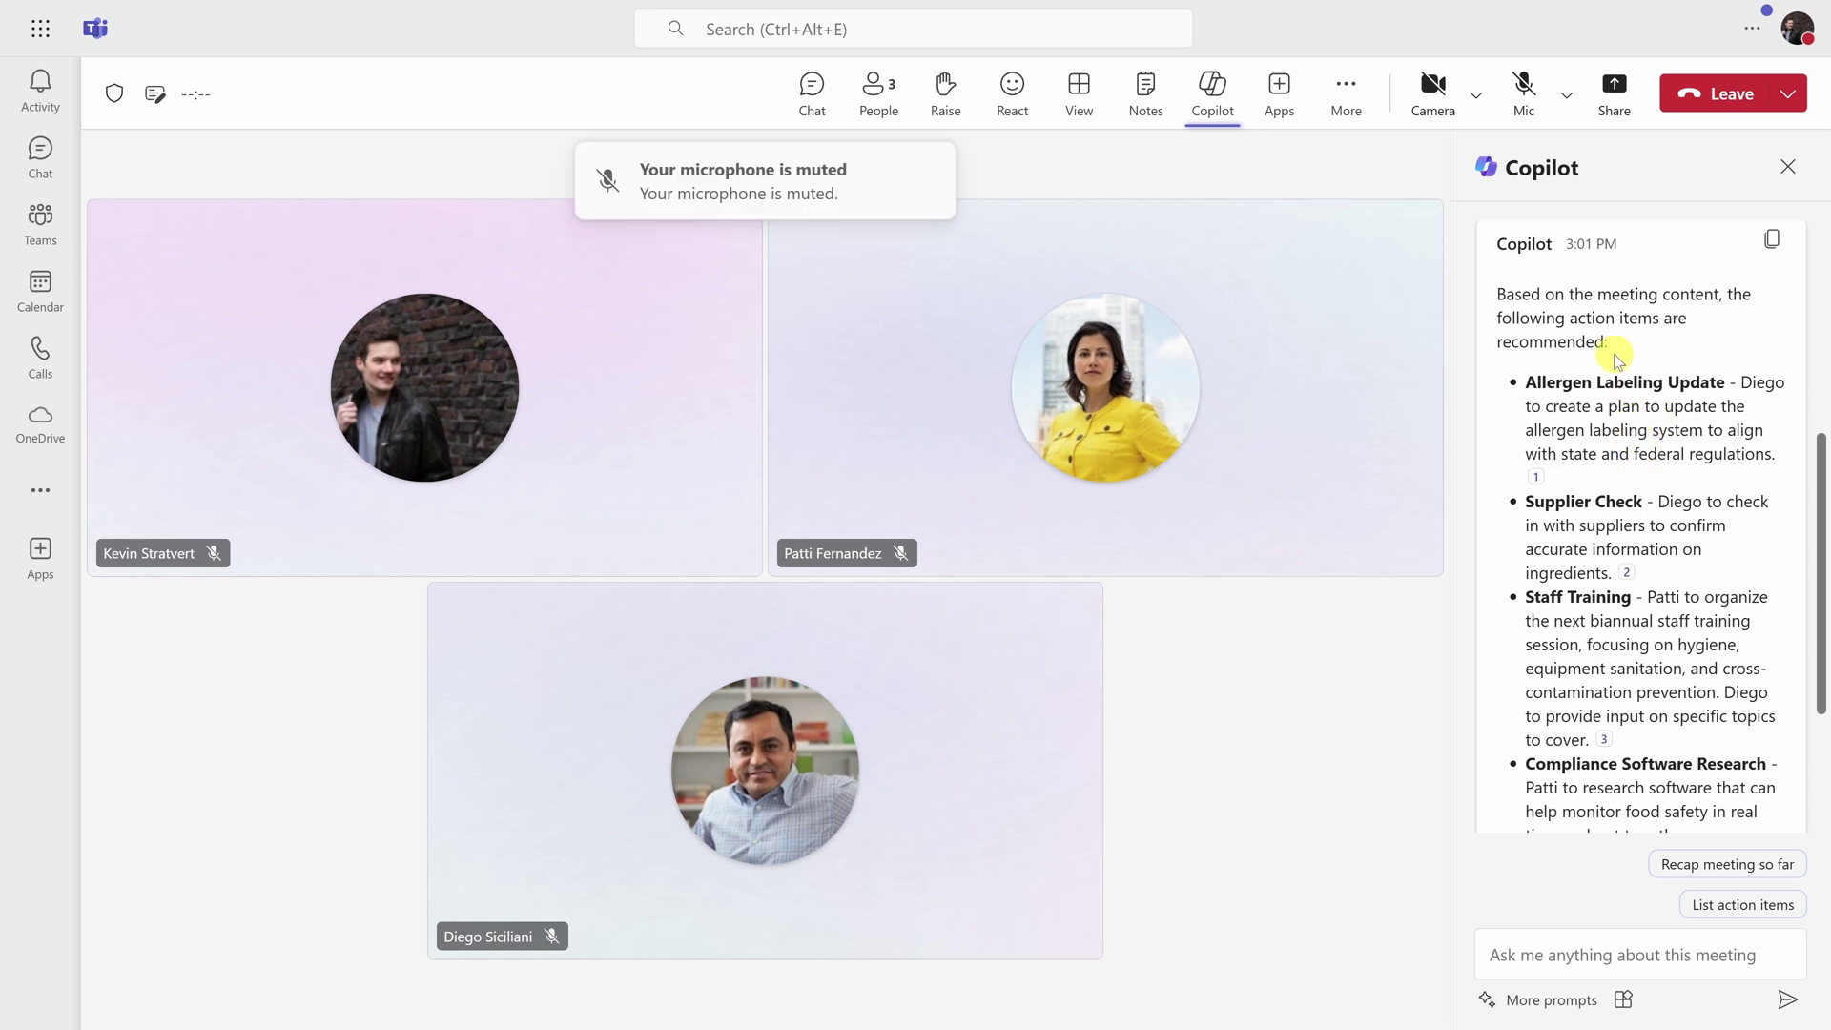
{"action": "mouse_move", "coordinate": [1536, 476]}
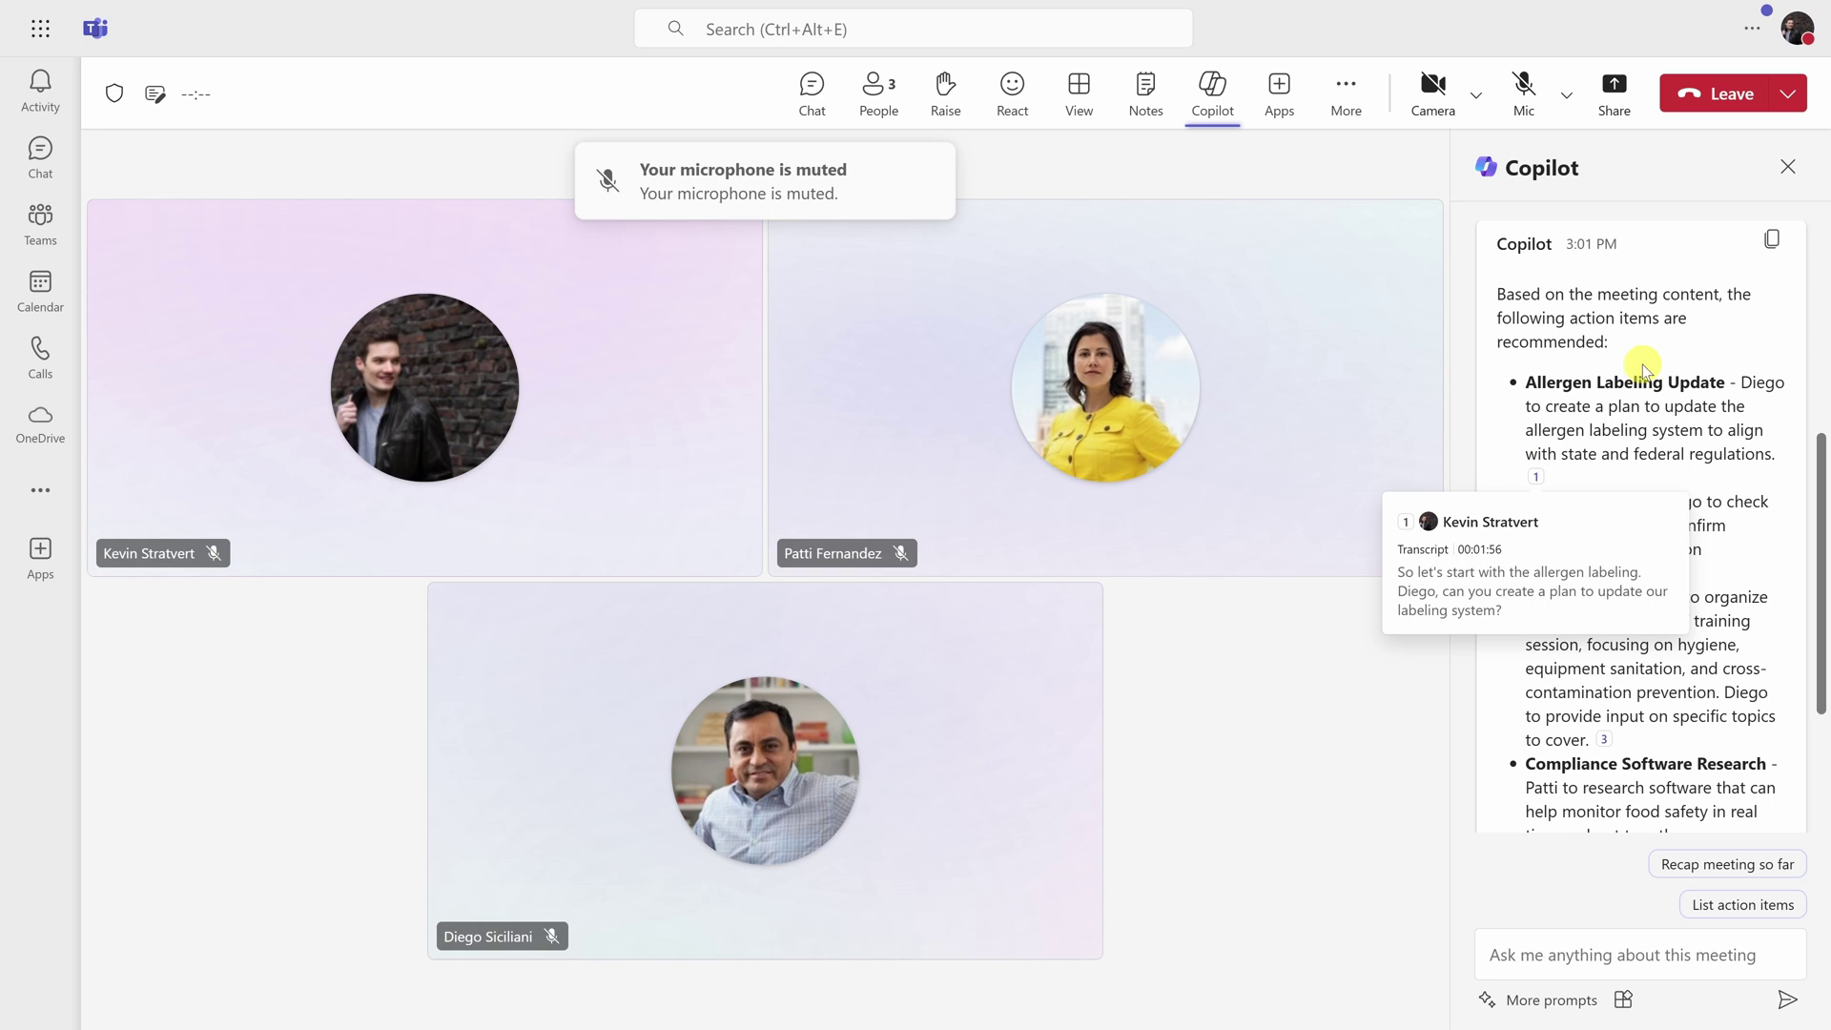
{"action": "scroll", "coordinate": [1643, 370], "scroll_direction": "down", "scroll_amount": 1}
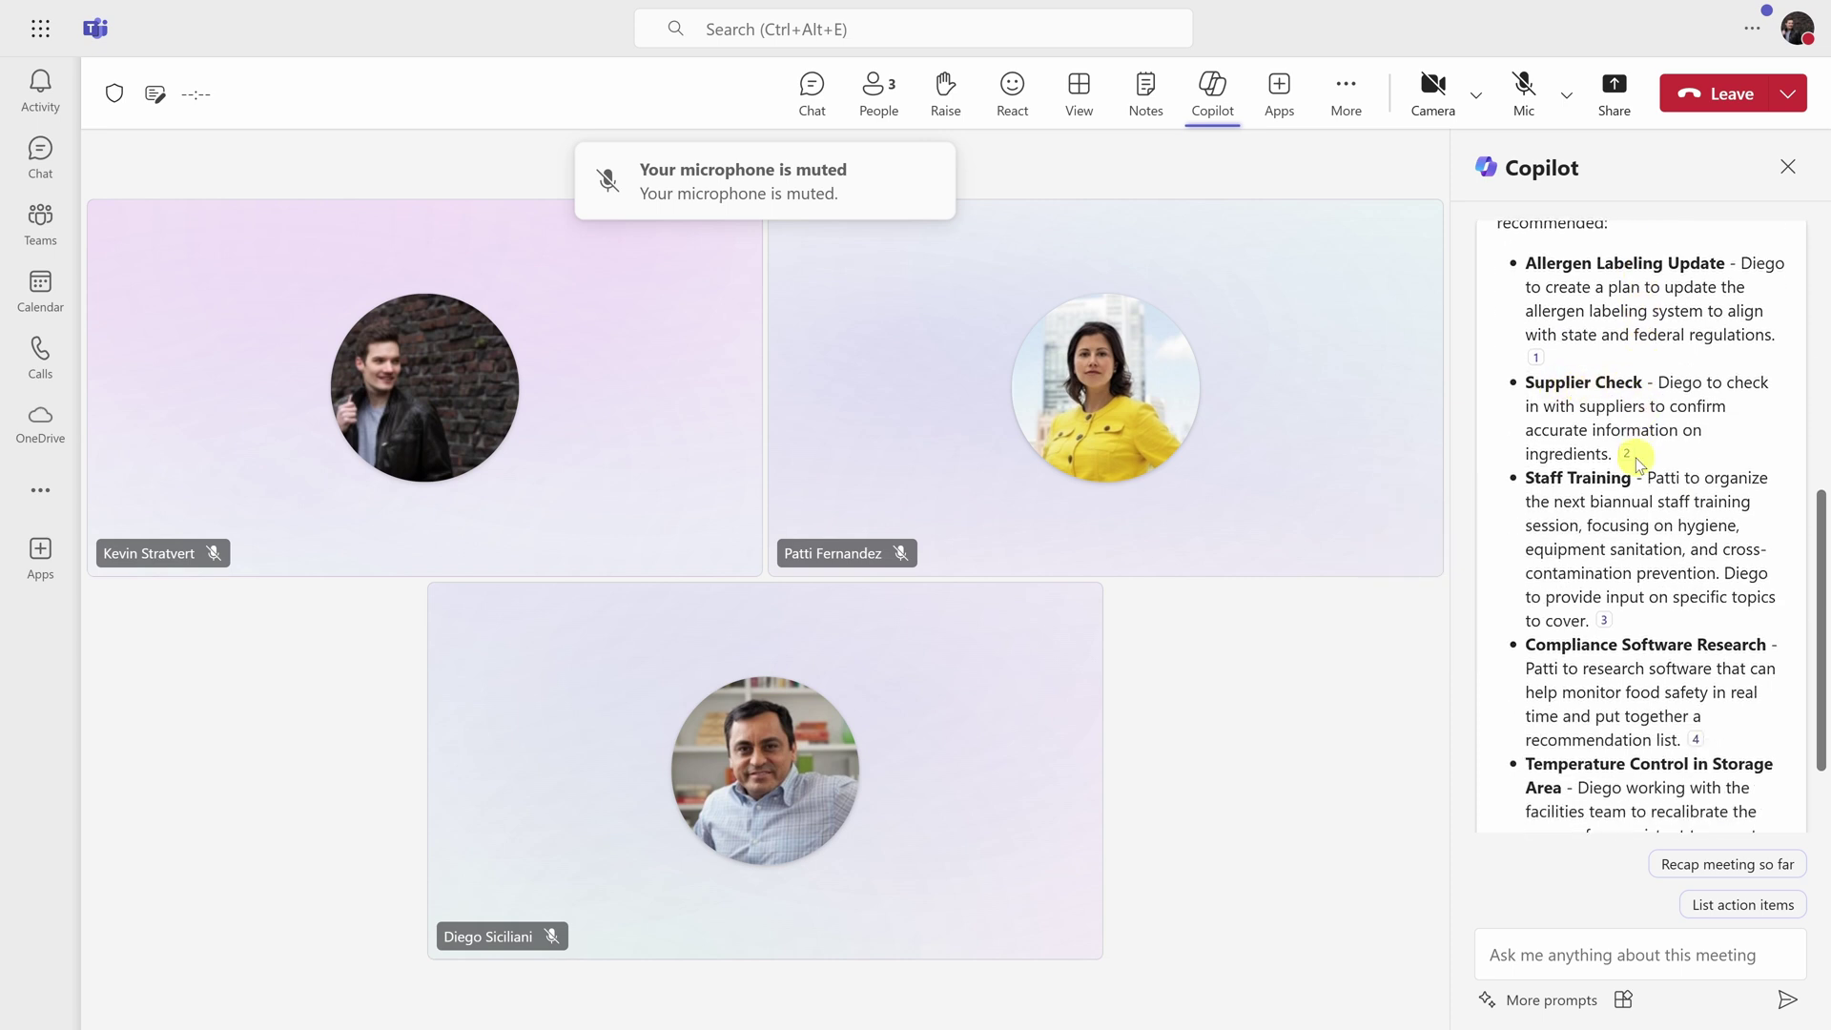
{"action": "mouse_move", "coordinate": [1627, 455]}
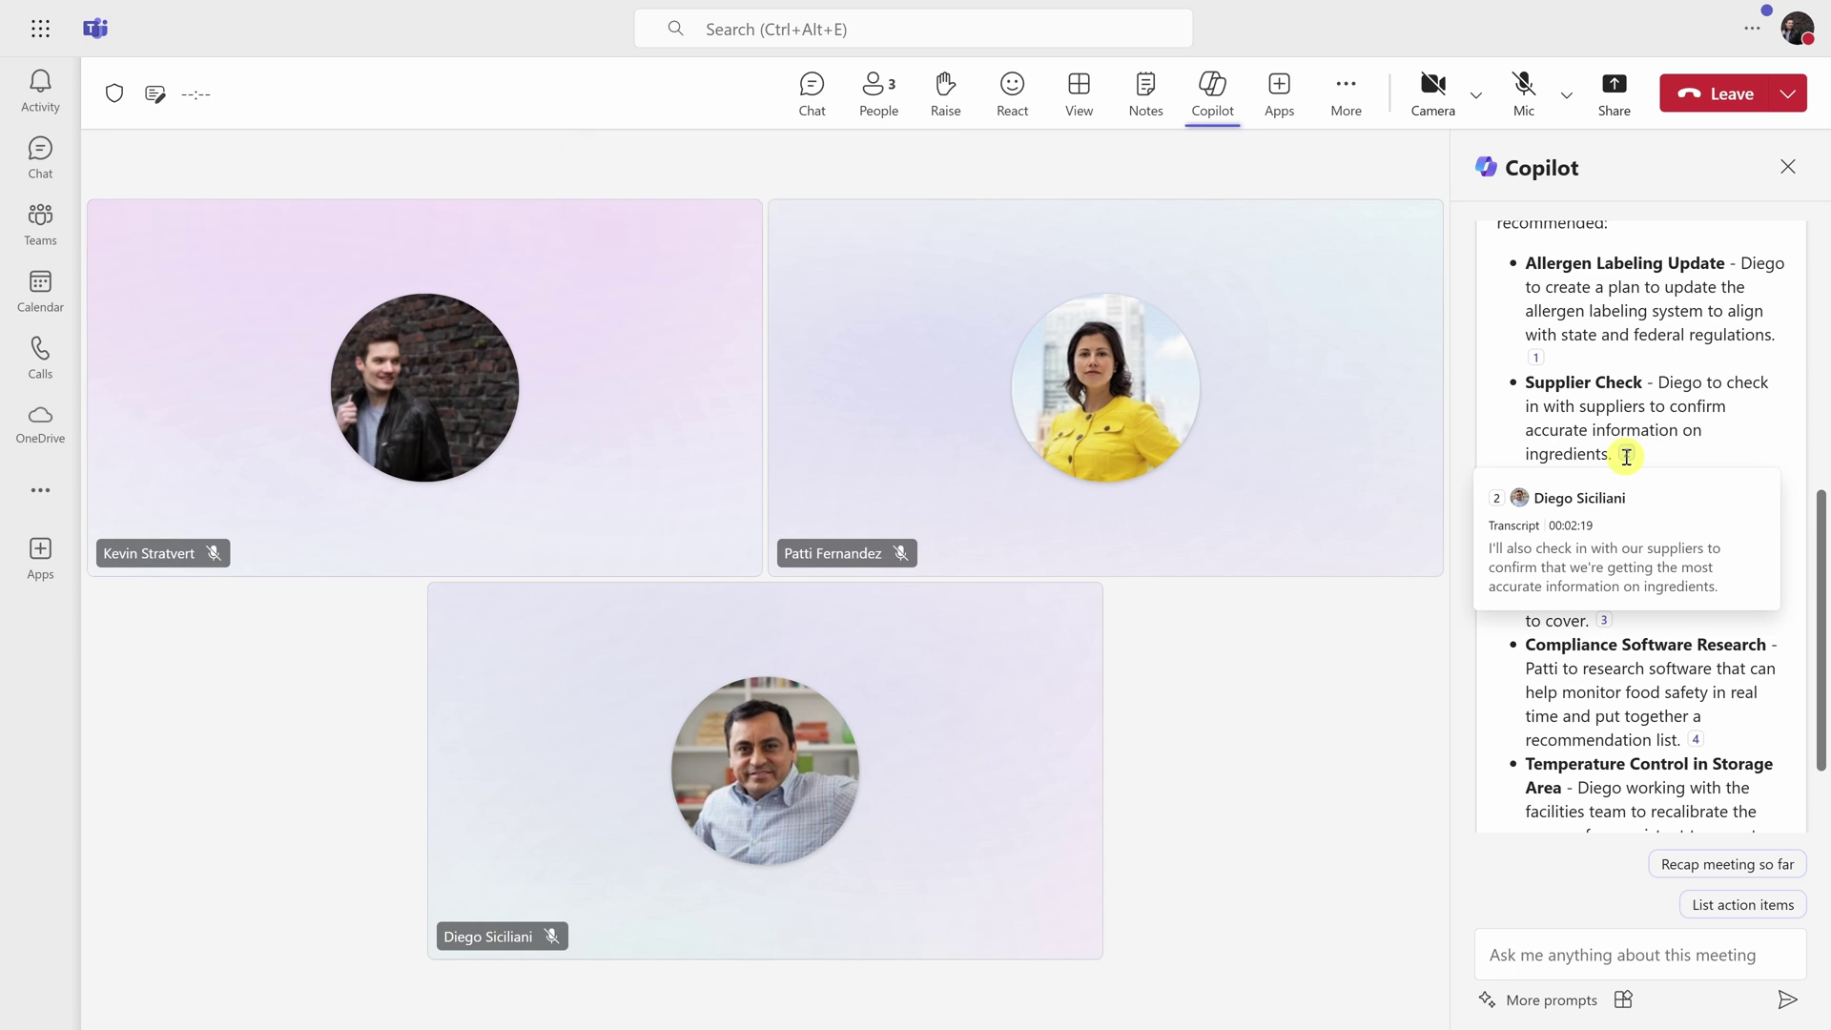
{"action": "scroll", "coordinate": [1628, 455], "scroll_direction": "down", "scroll_amount": 1}
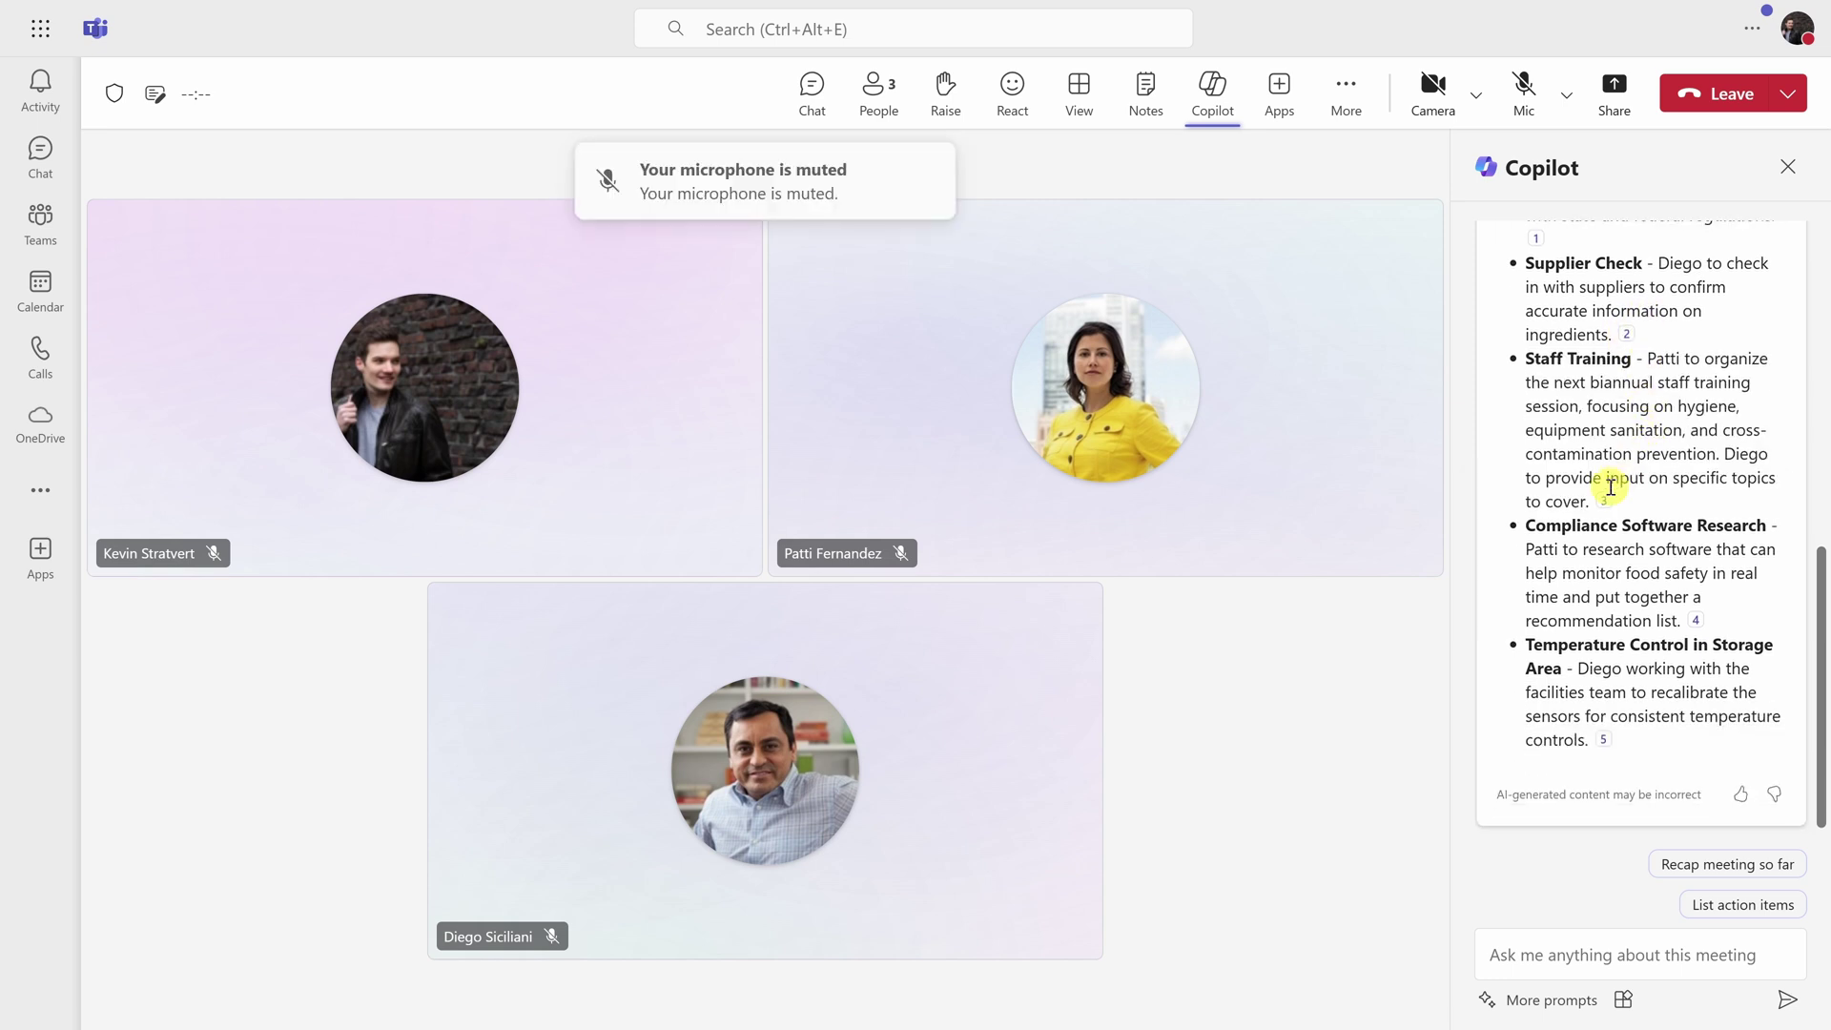
{"action": "mouse_move", "coordinate": [1608, 505]}
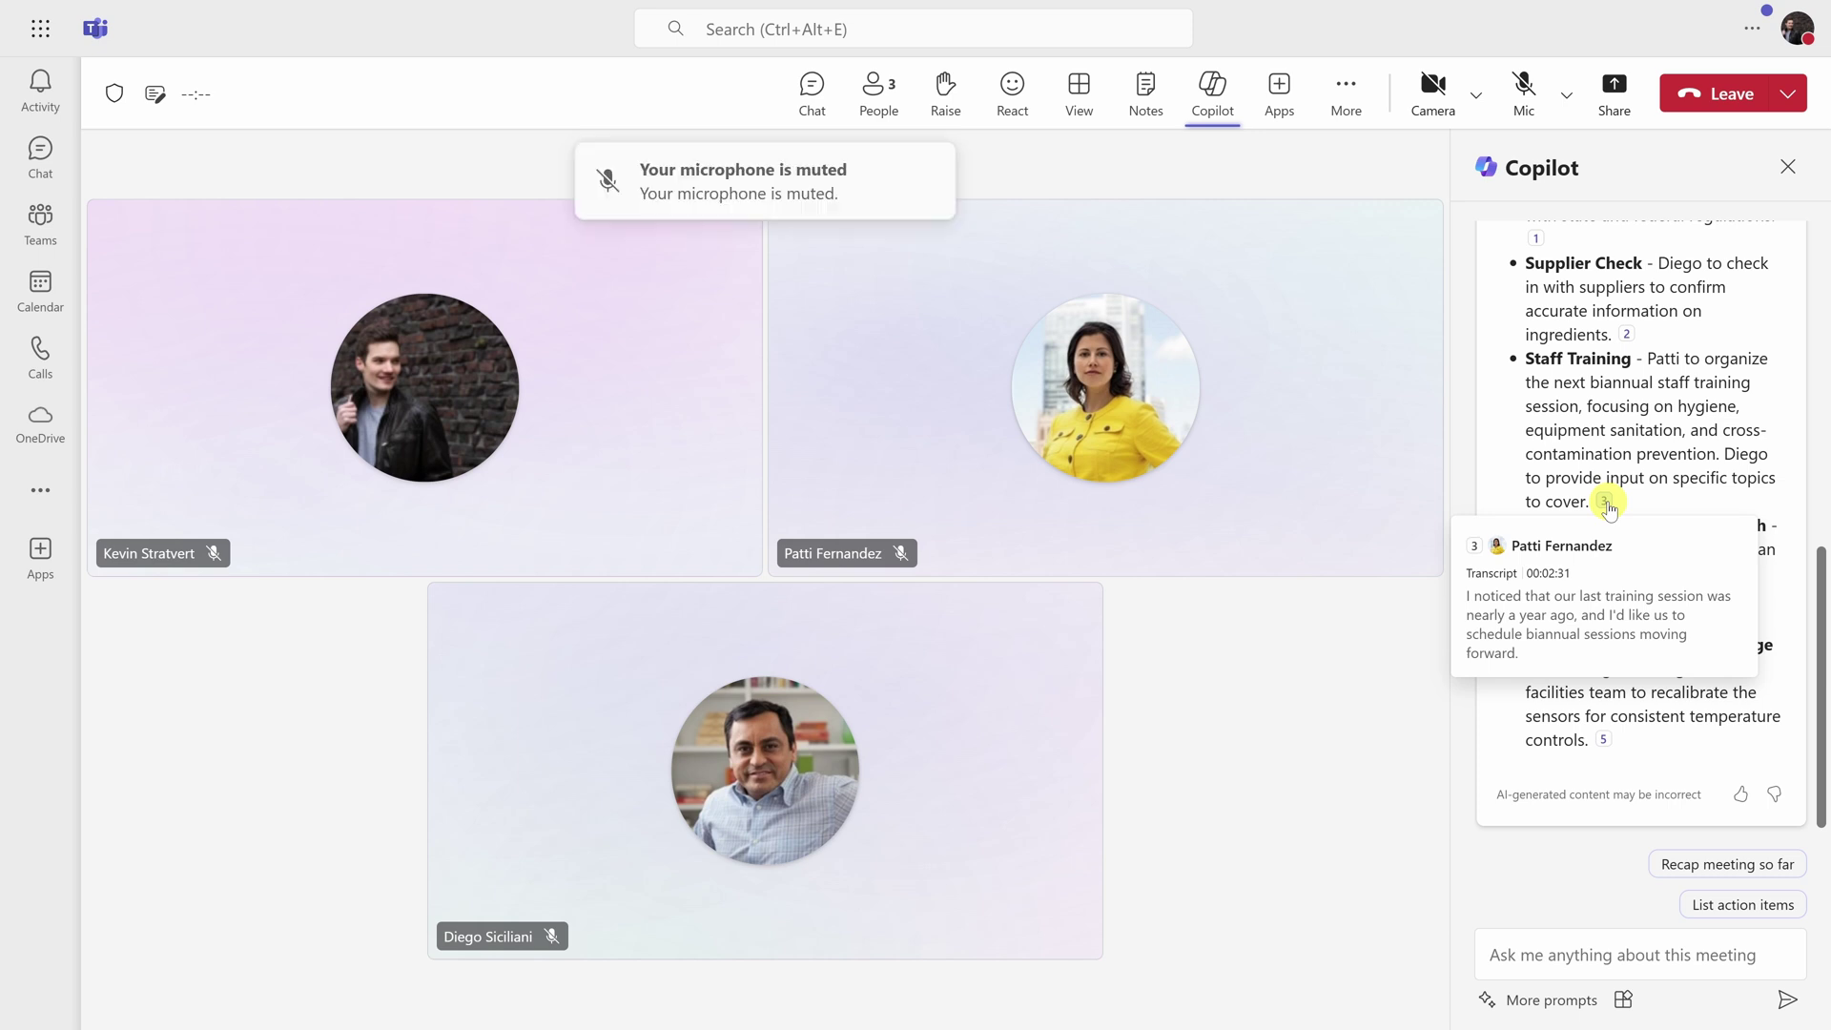
{"action": "mouse_move", "coordinate": [1627, 336]}
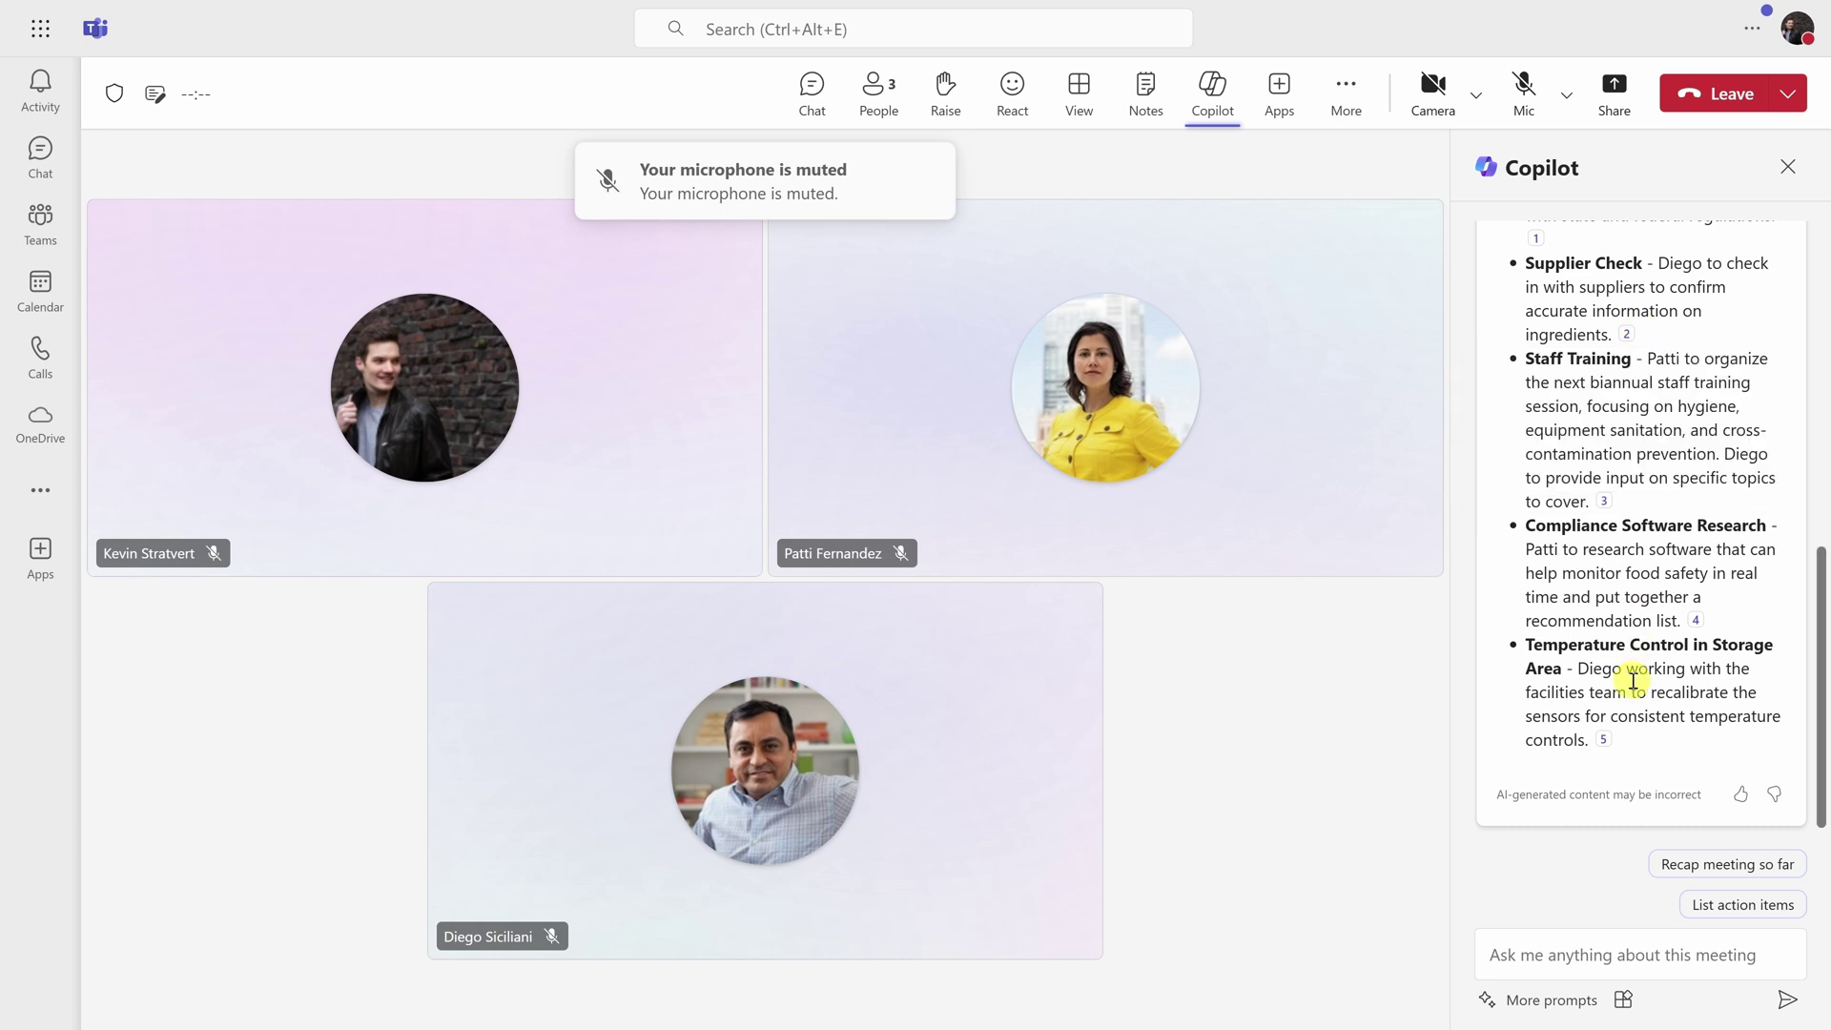
Leave the meeting and open the Food Safety & Compliance Review recap transcript
{"action": "left_click", "coordinate": [1726, 99]}
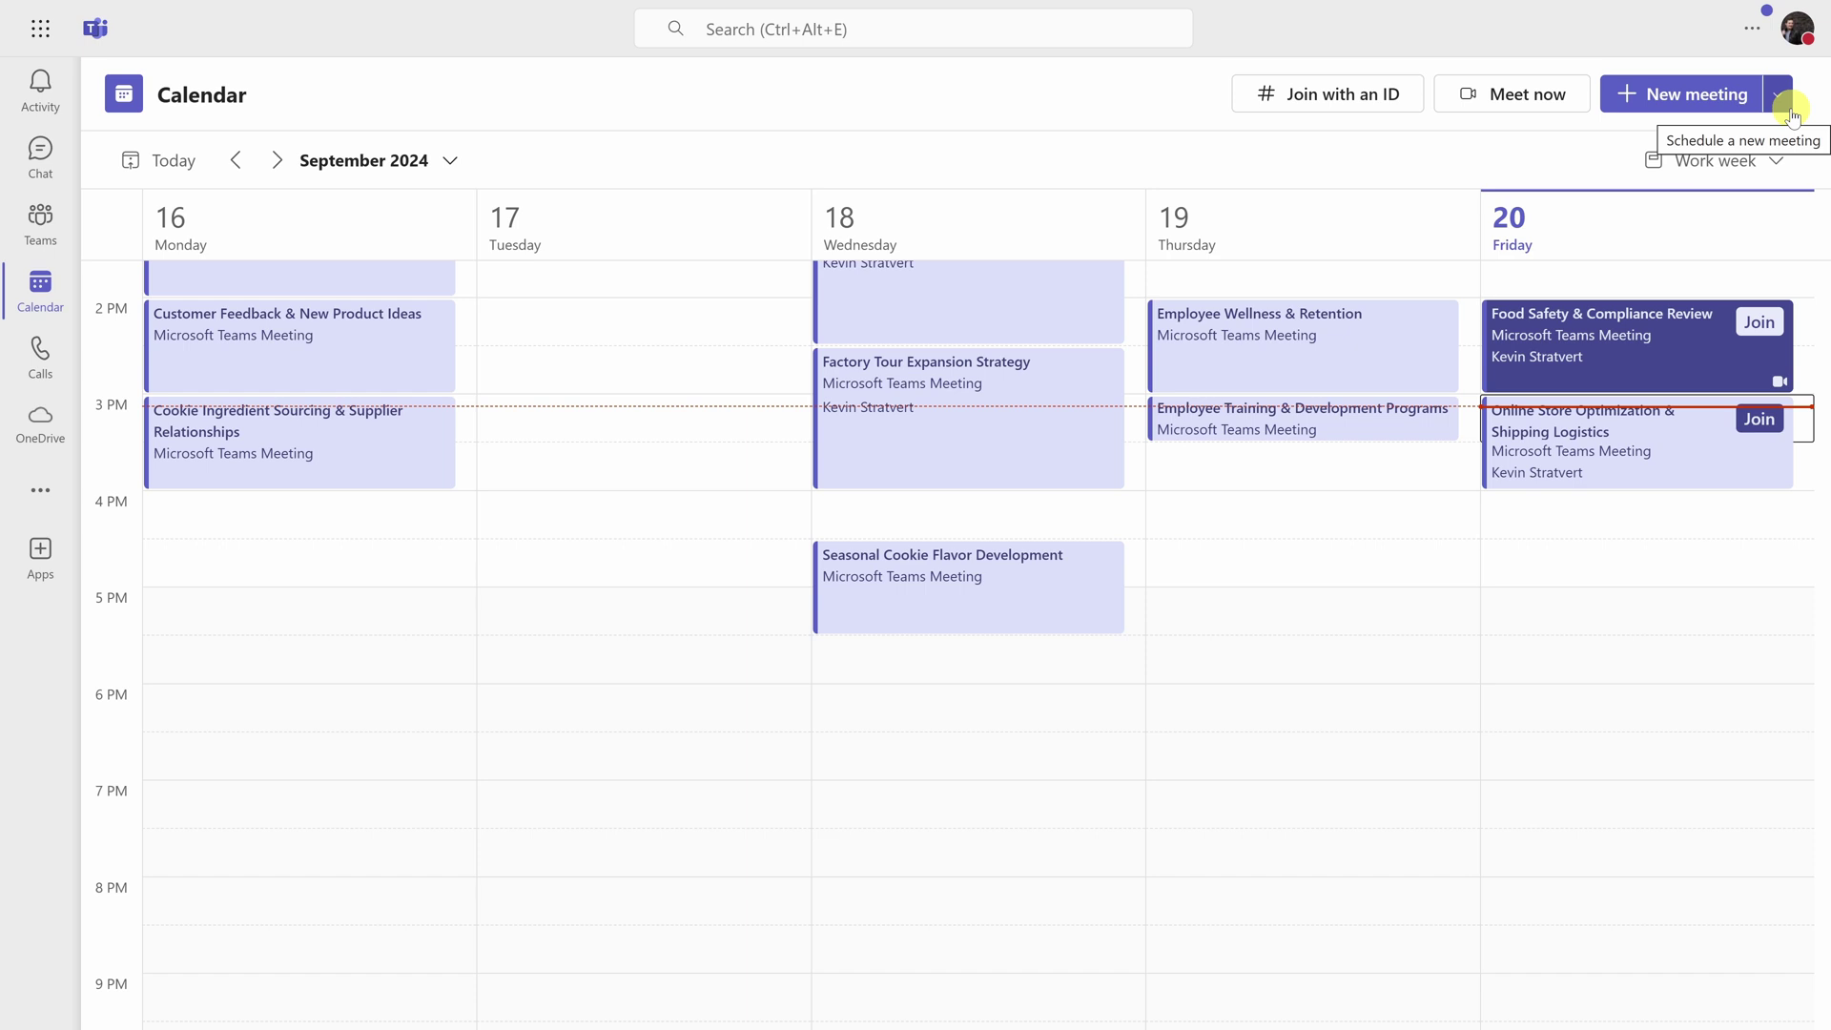
{"action": "double_click", "coordinate": [1624, 354]}
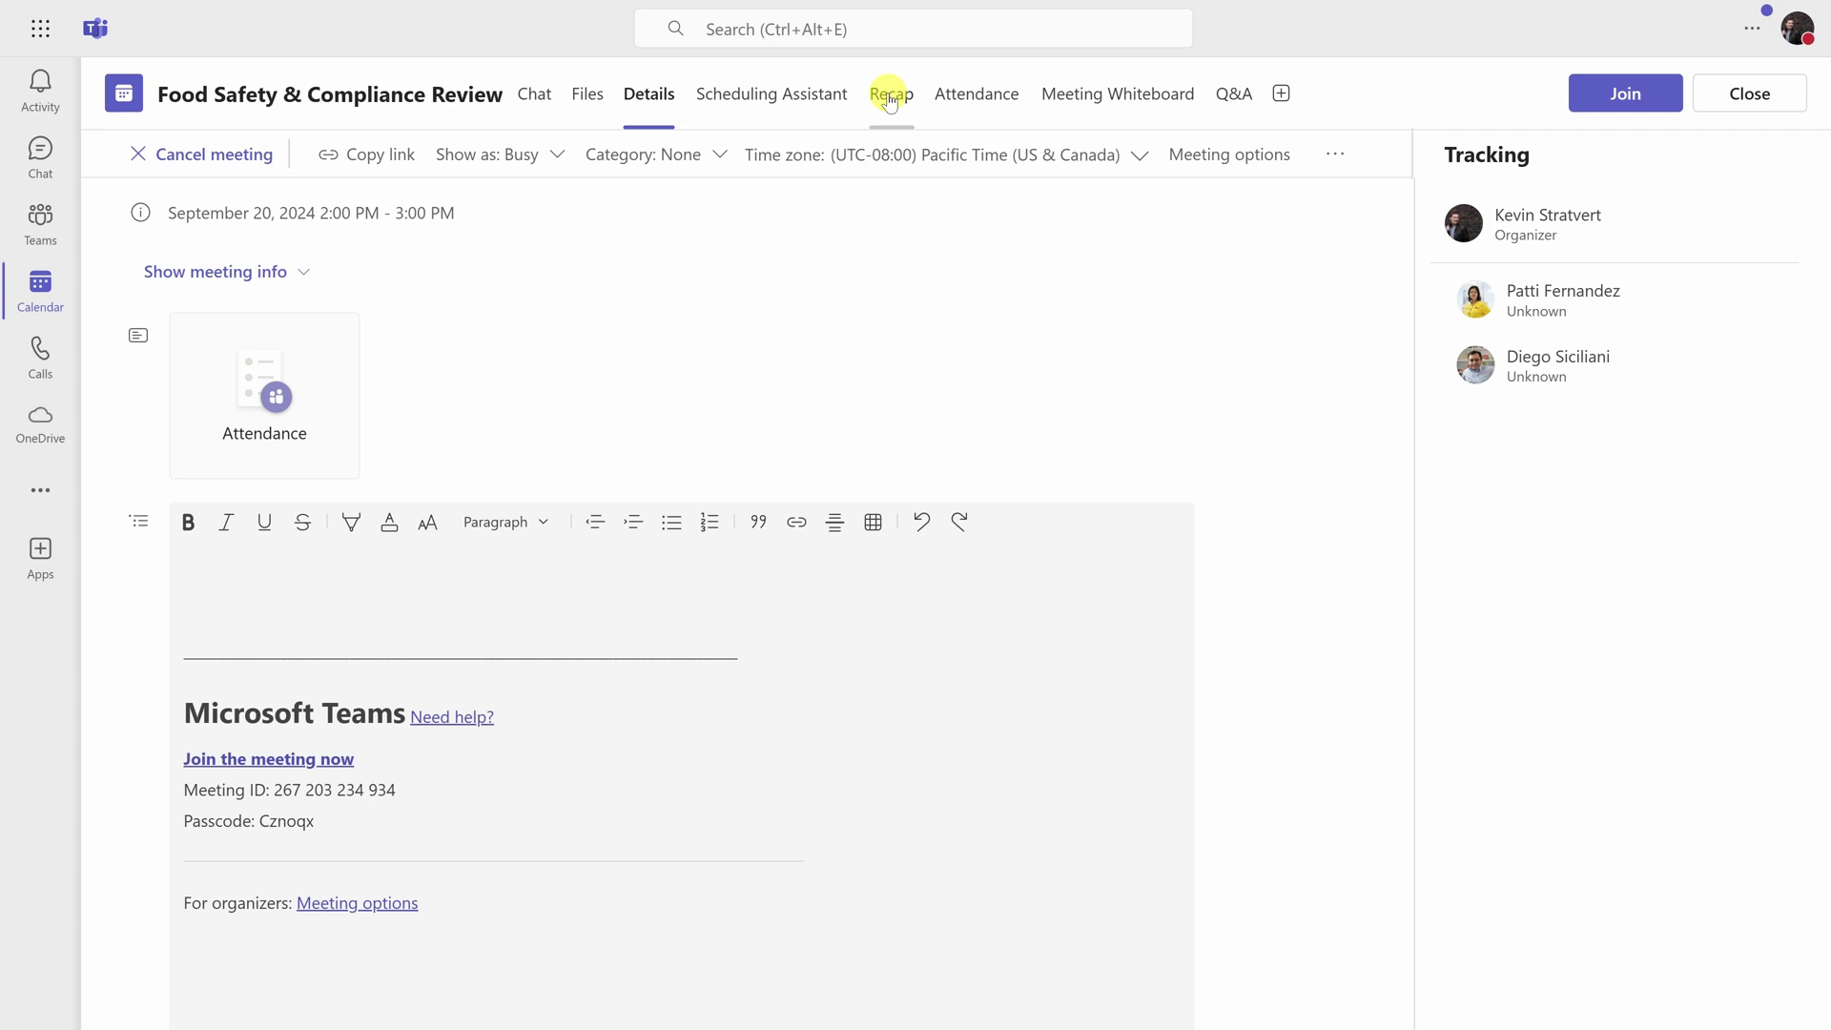
{"action": "left_click", "coordinate": [889, 100]}
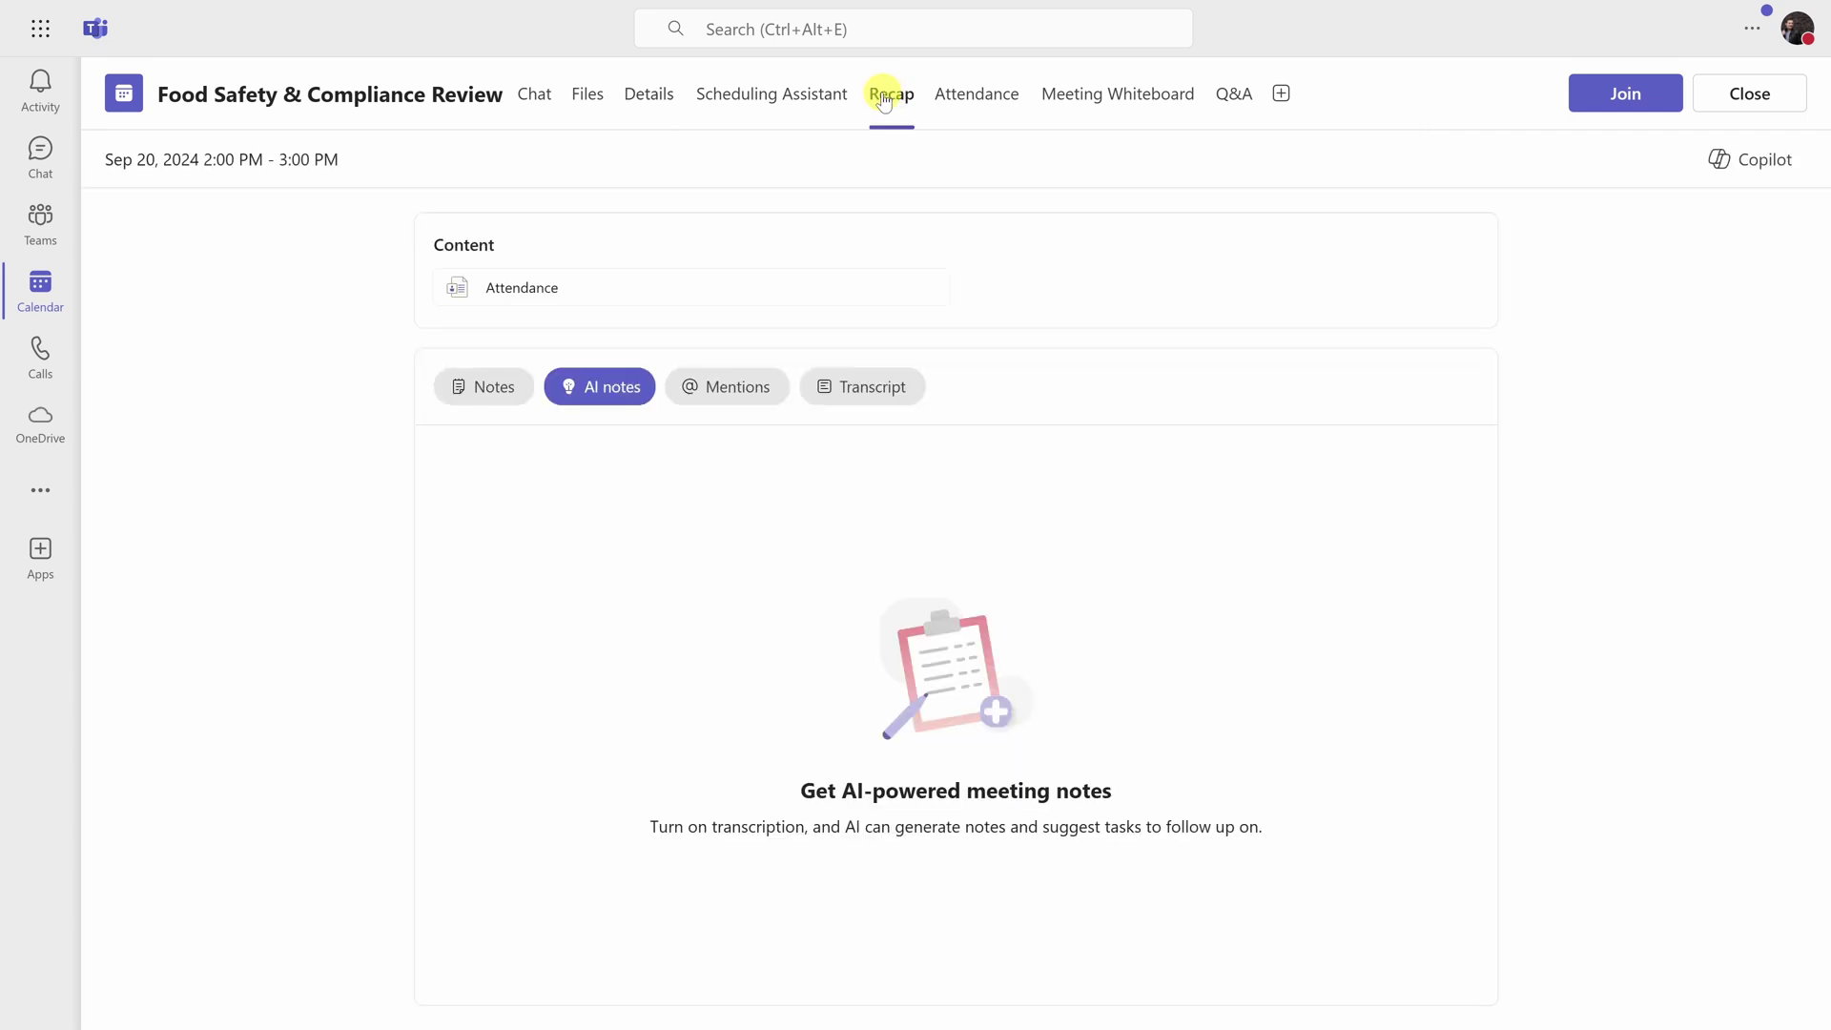
{"action": "left_click", "coordinate": [872, 391]}
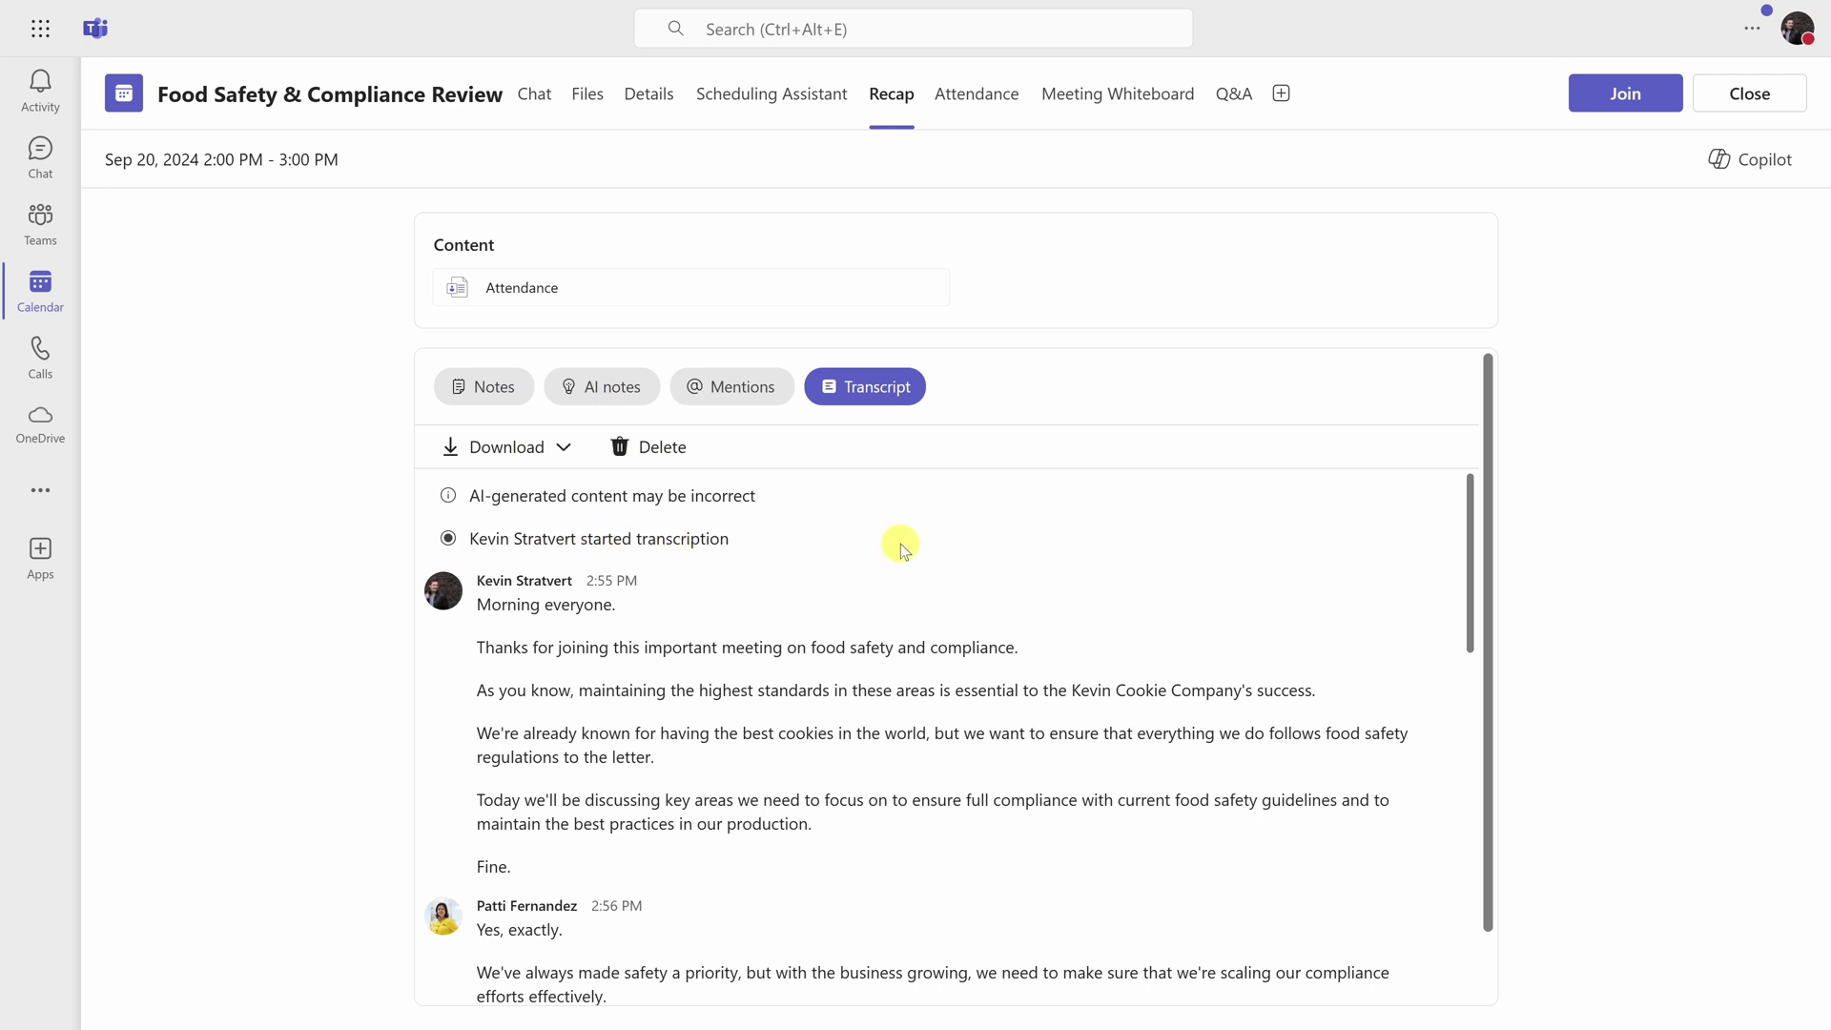
Scroll through the transcript down to the inspection update
{"action": "scroll", "coordinate": [900, 544], "scroll_direction": "down", "scroll_amount": 3}
{"action": "scroll", "coordinate": [901, 543], "scroll_direction": "down", "scroll_amount": 2}
{"action": "scroll", "coordinate": [900, 544], "scroll_direction": "up", "scroll_amount": 2}
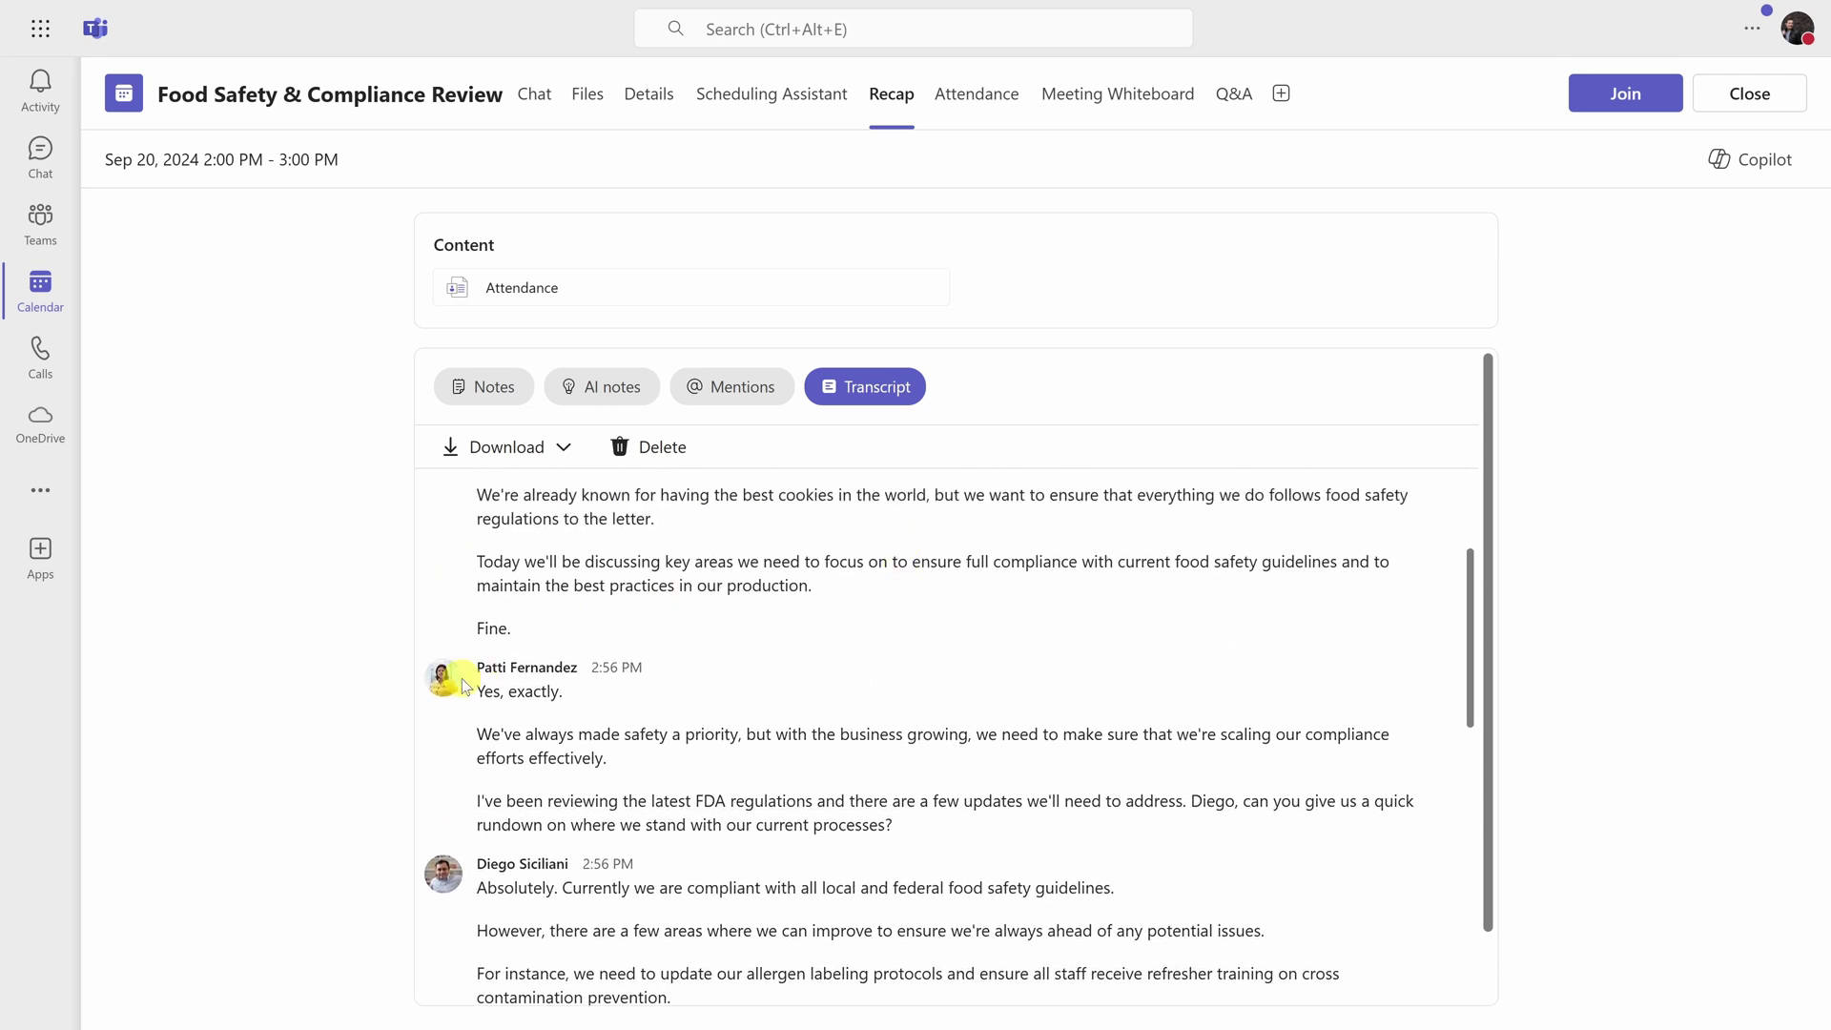
{"action": "scroll", "coordinate": [542, 670], "scroll_direction": "down", "scroll_amount": 3}
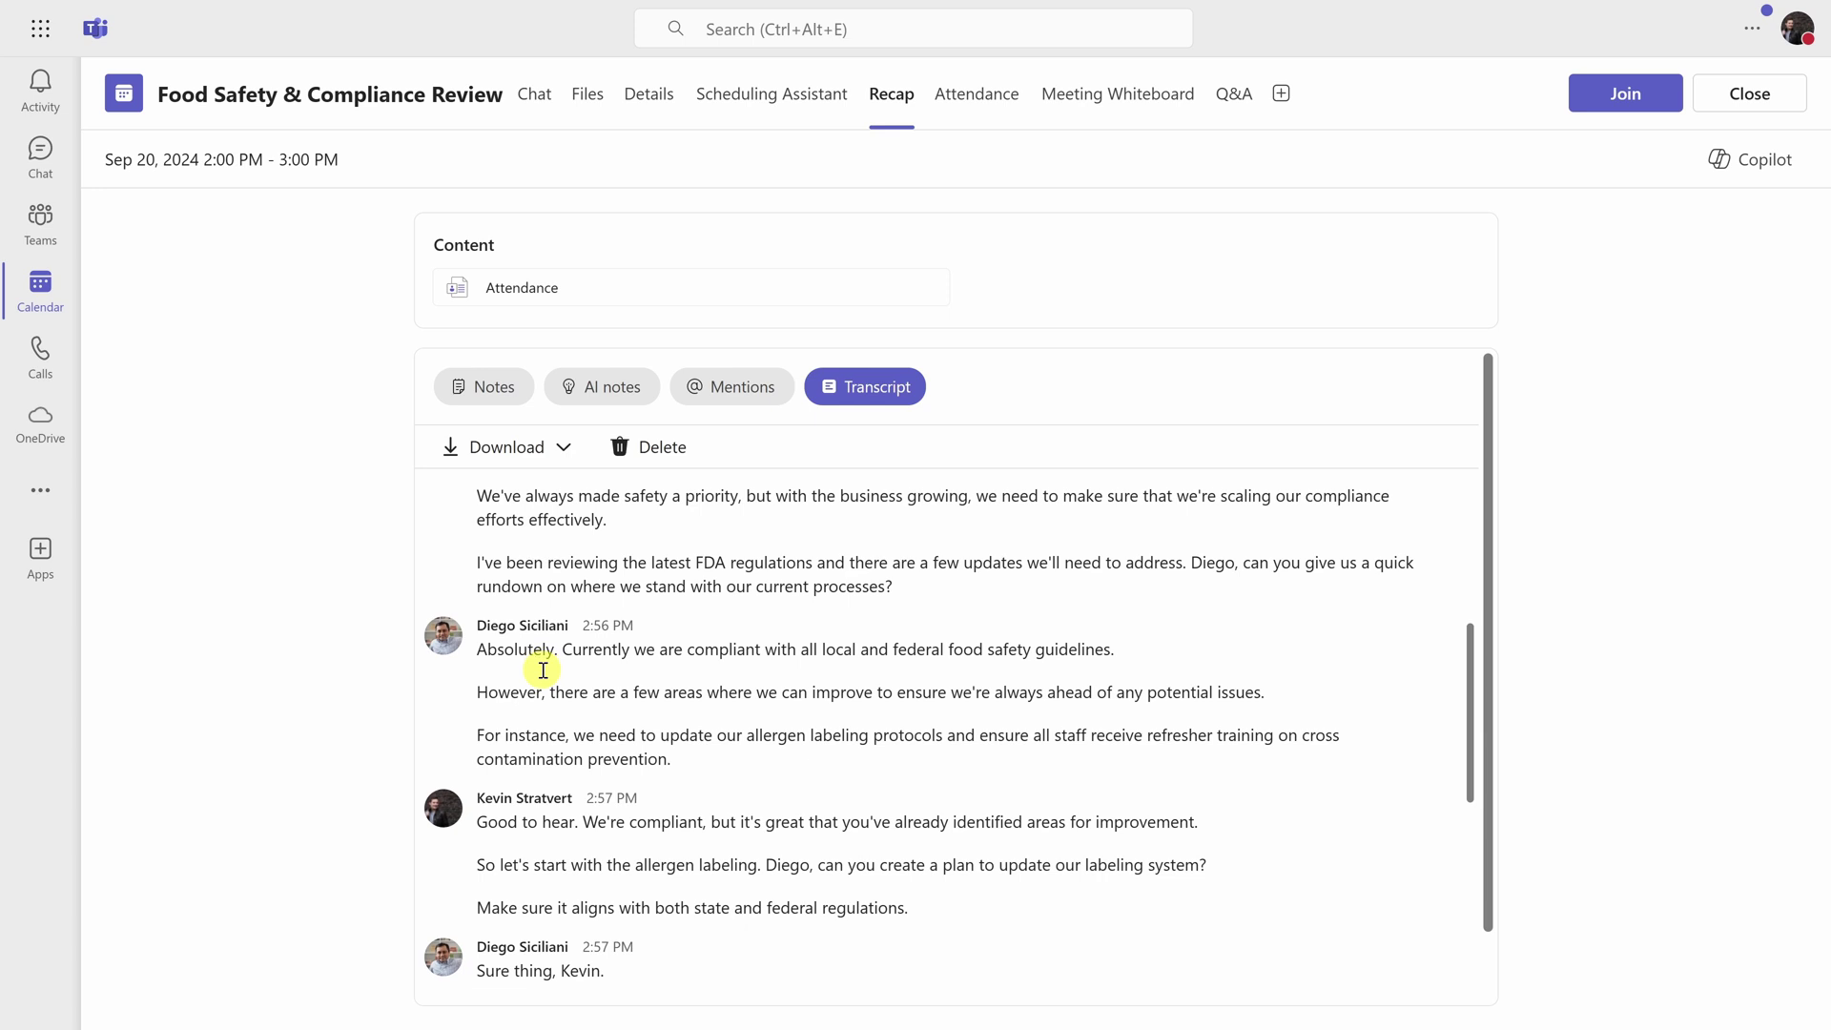
{"action": "scroll", "coordinate": [549, 625], "scroll_direction": "down", "scroll_amount": 4}
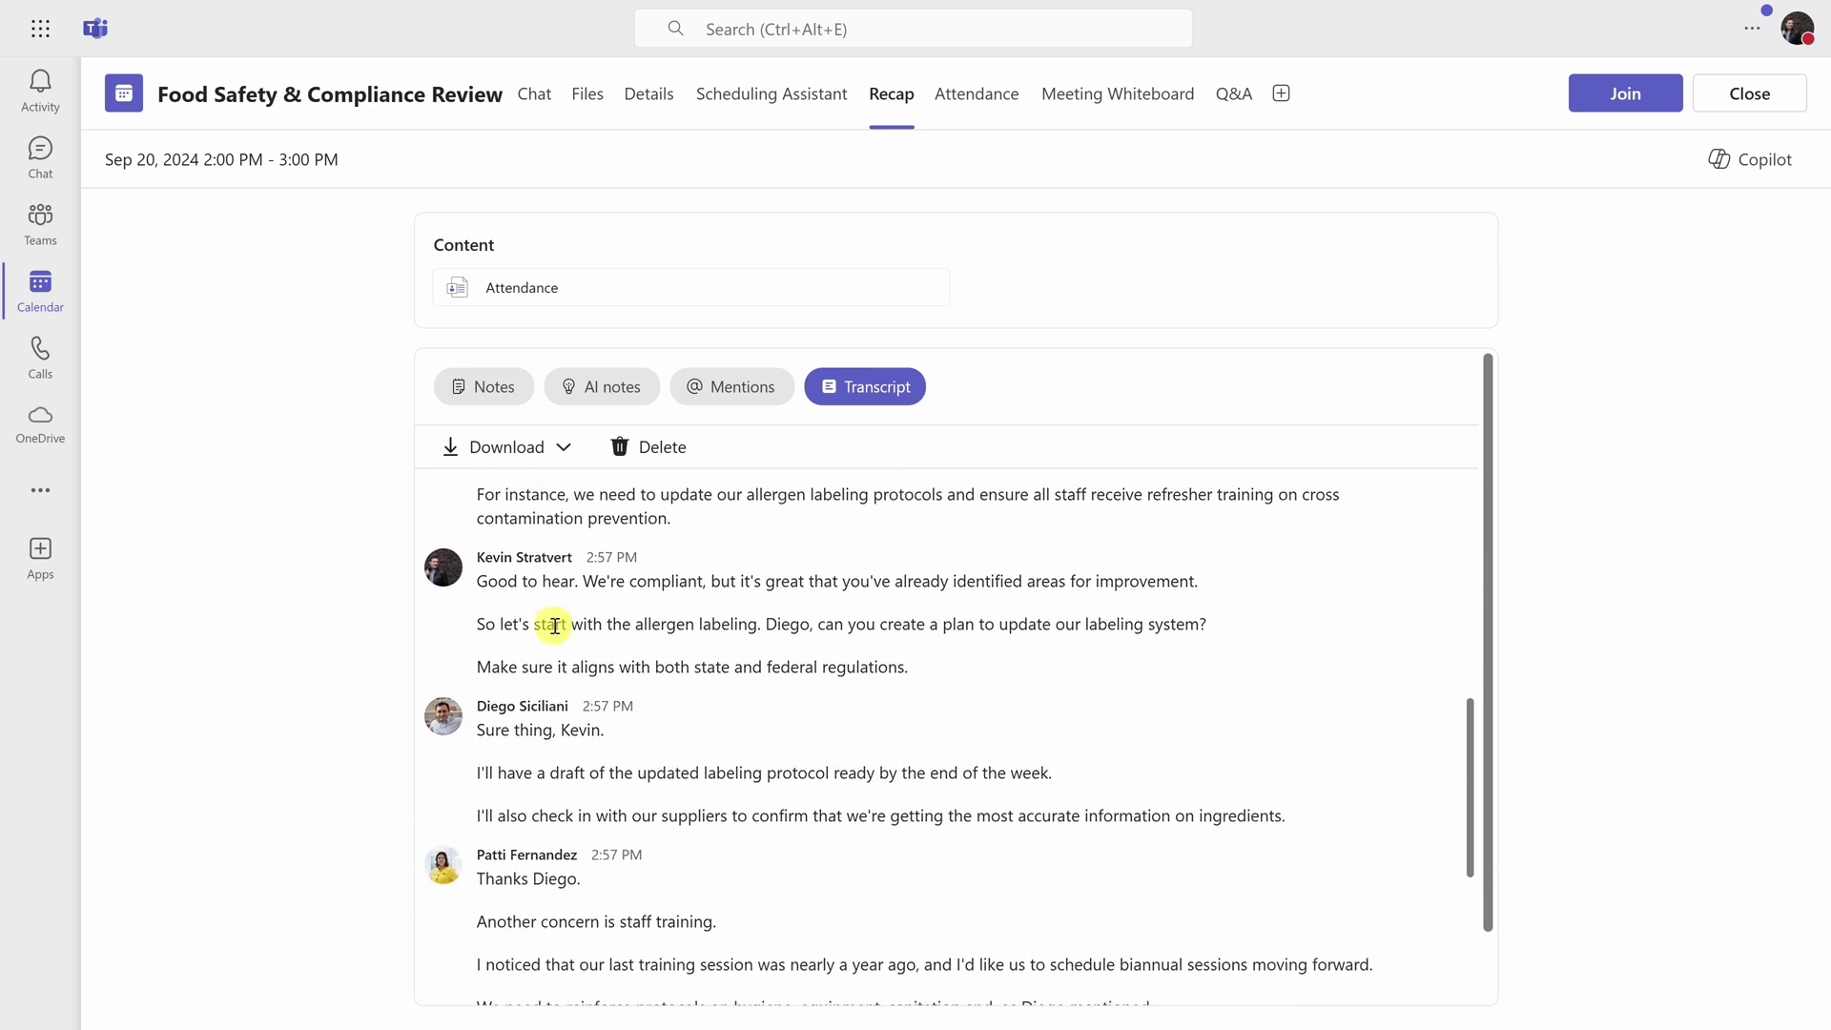
{"action": "scroll", "coordinate": [556, 758], "scroll_direction": "down", "scroll_amount": 6}
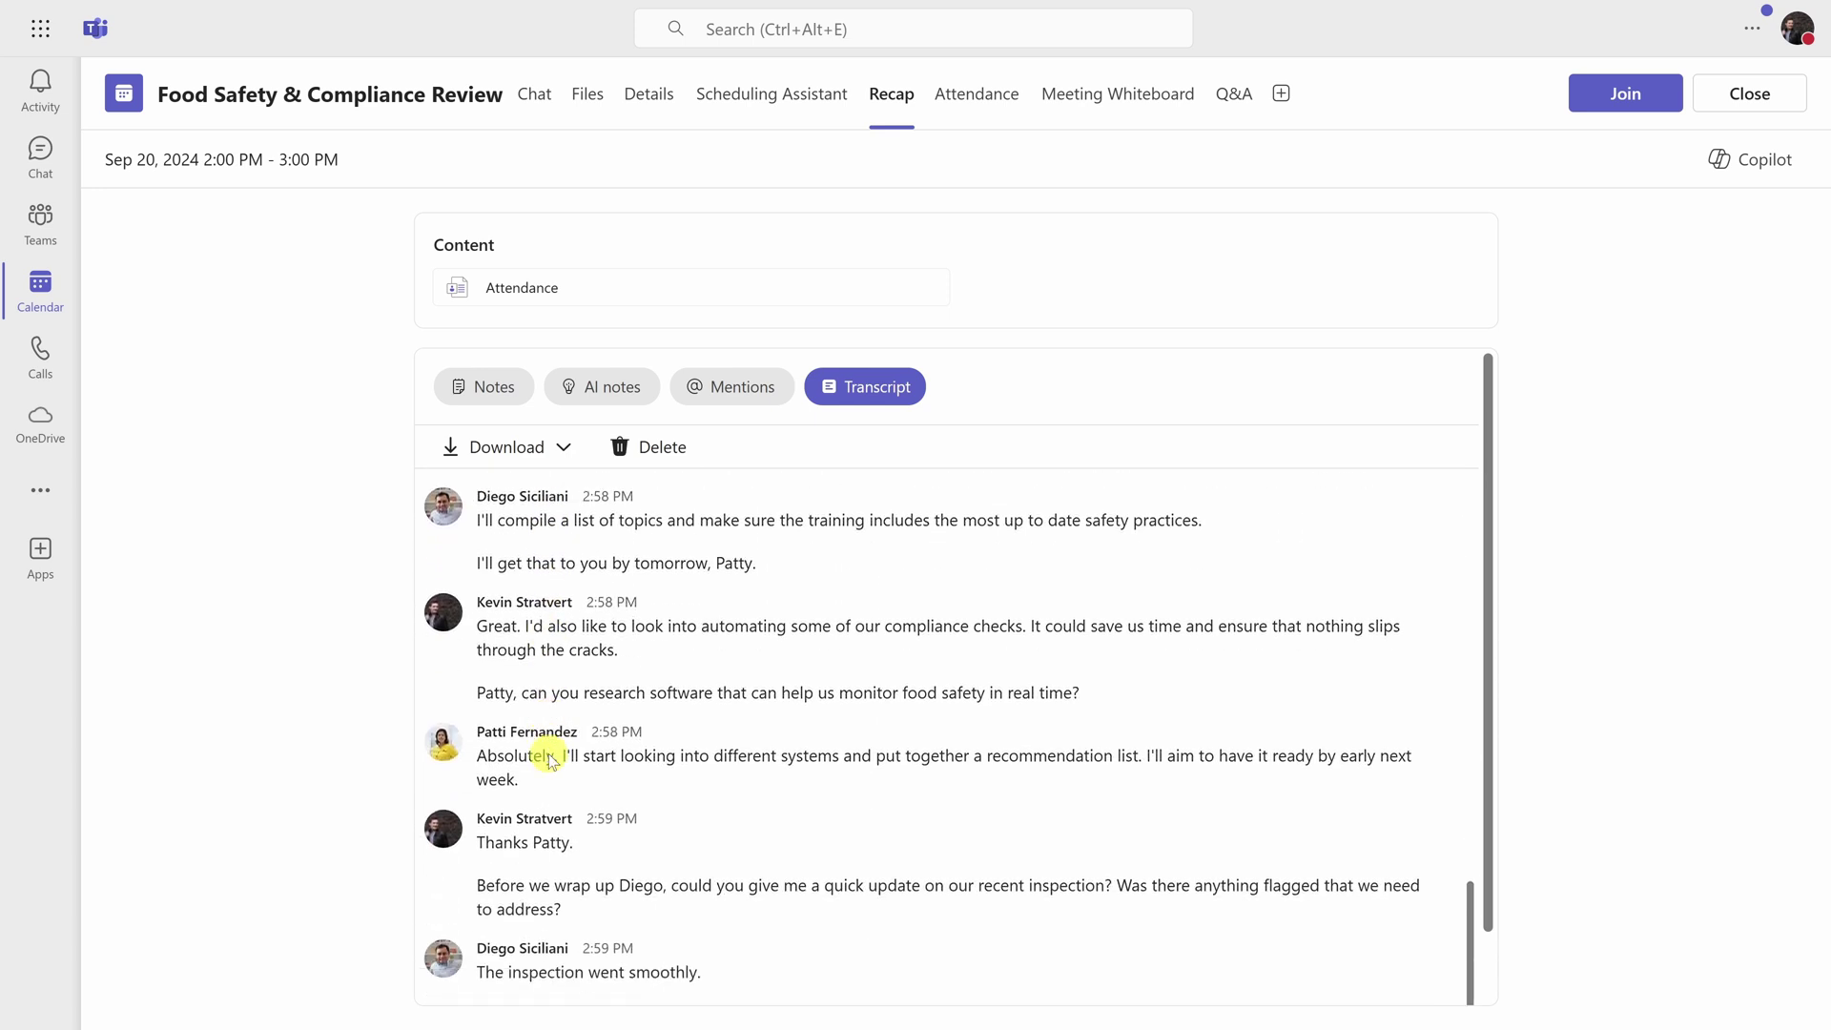
Open Copilot beside the recap and scroll through its open action-item answer
{"action": "left_click", "coordinate": [1753, 158]}
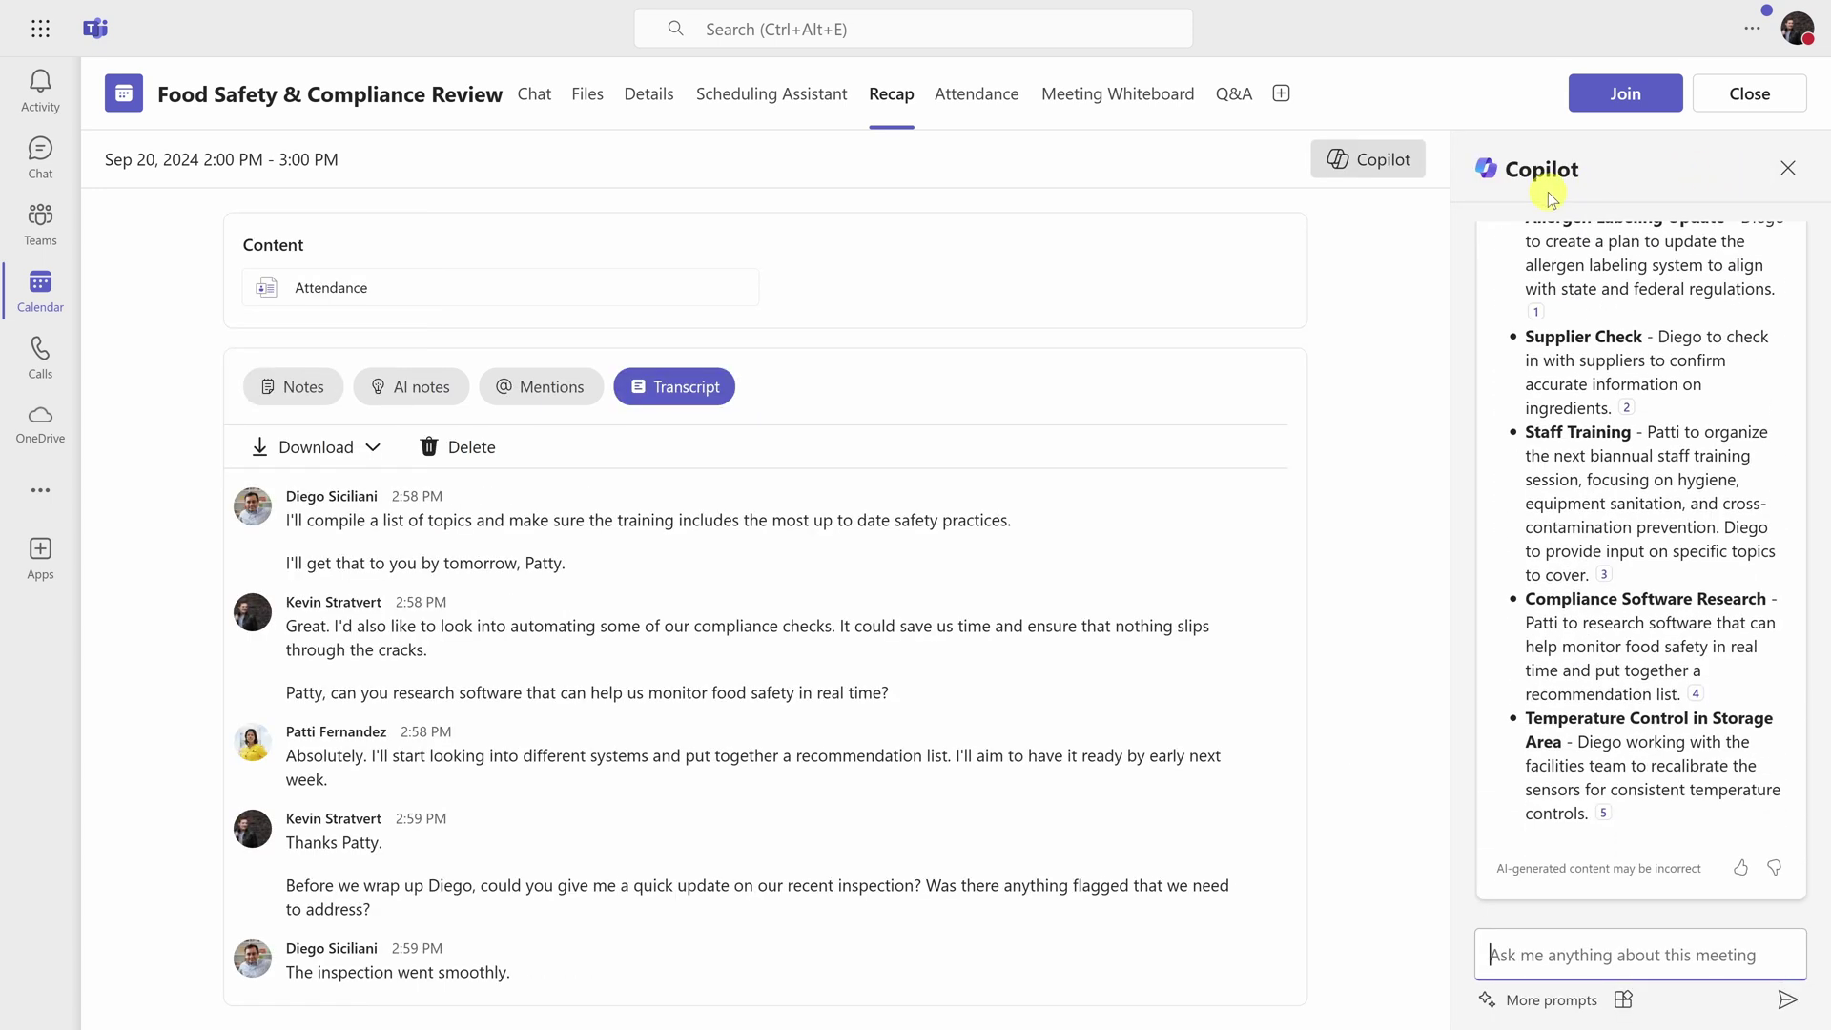
{"action": "scroll", "coordinate": [1550, 734], "scroll_direction": "up", "scroll_amount": 4}
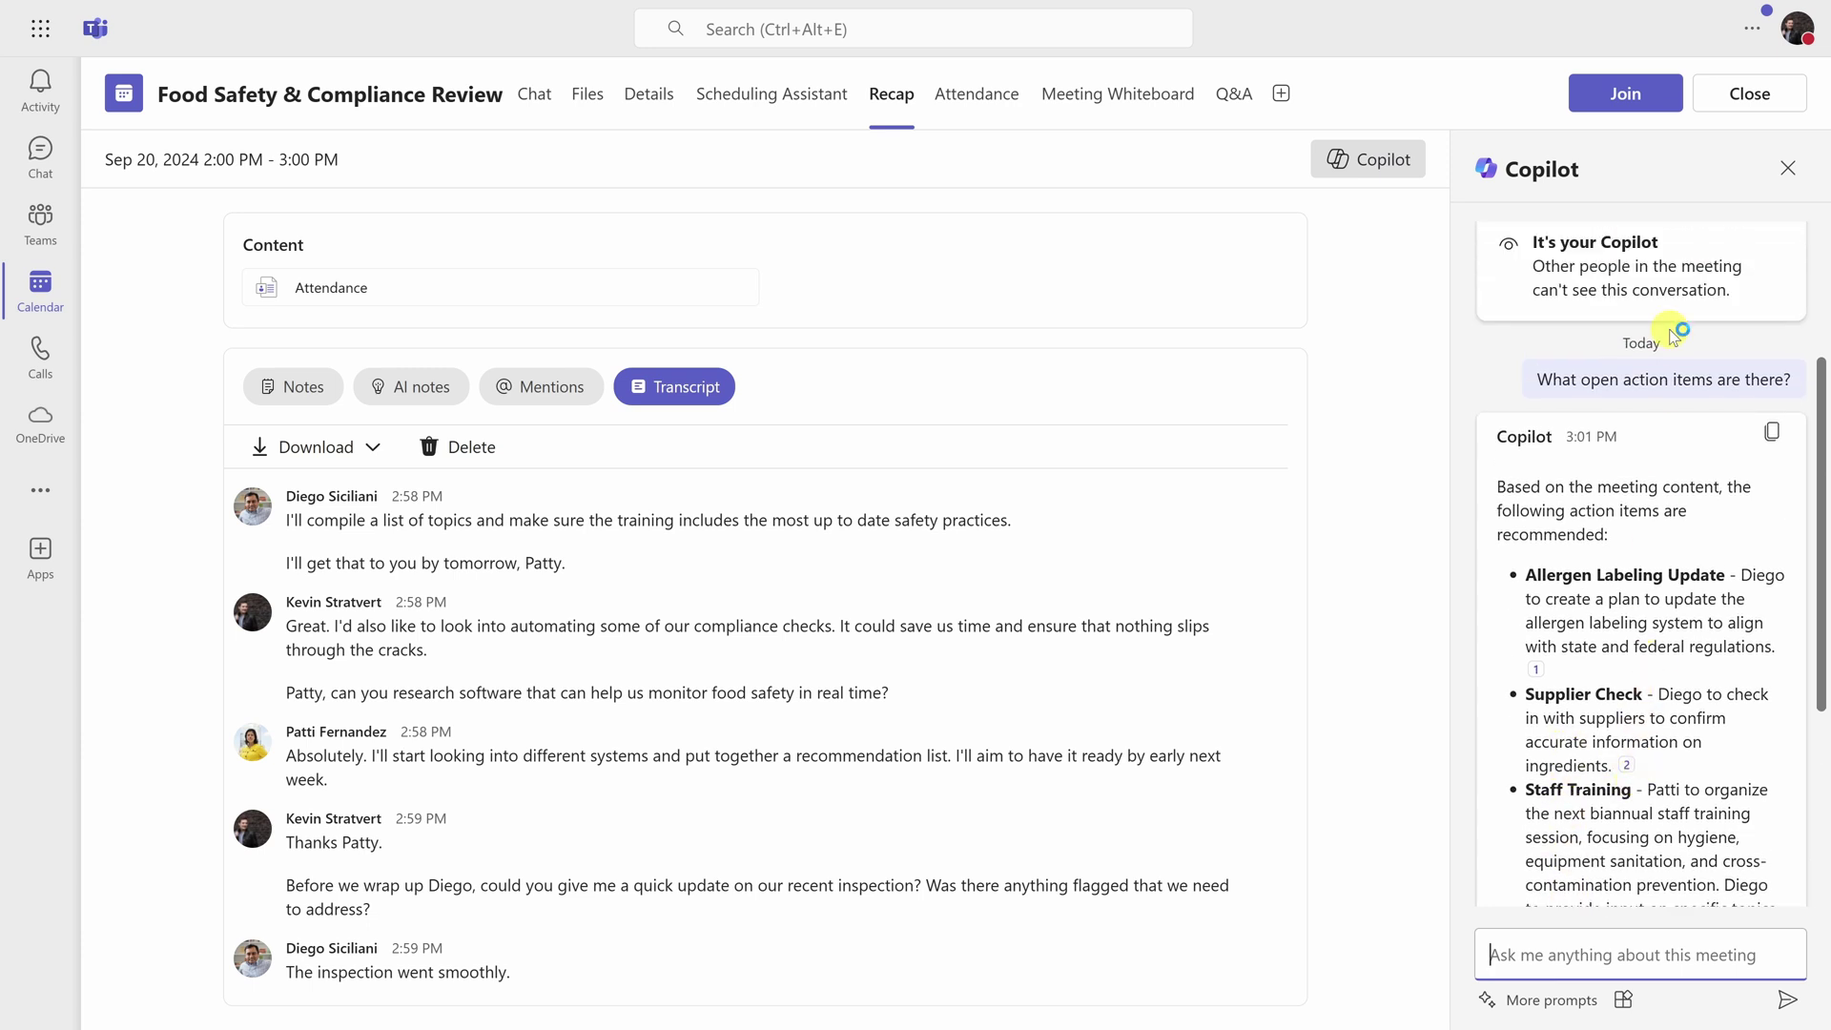
{"action": "scroll", "coordinate": [1671, 333], "scroll_direction": "down", "scroll_amount": 3}
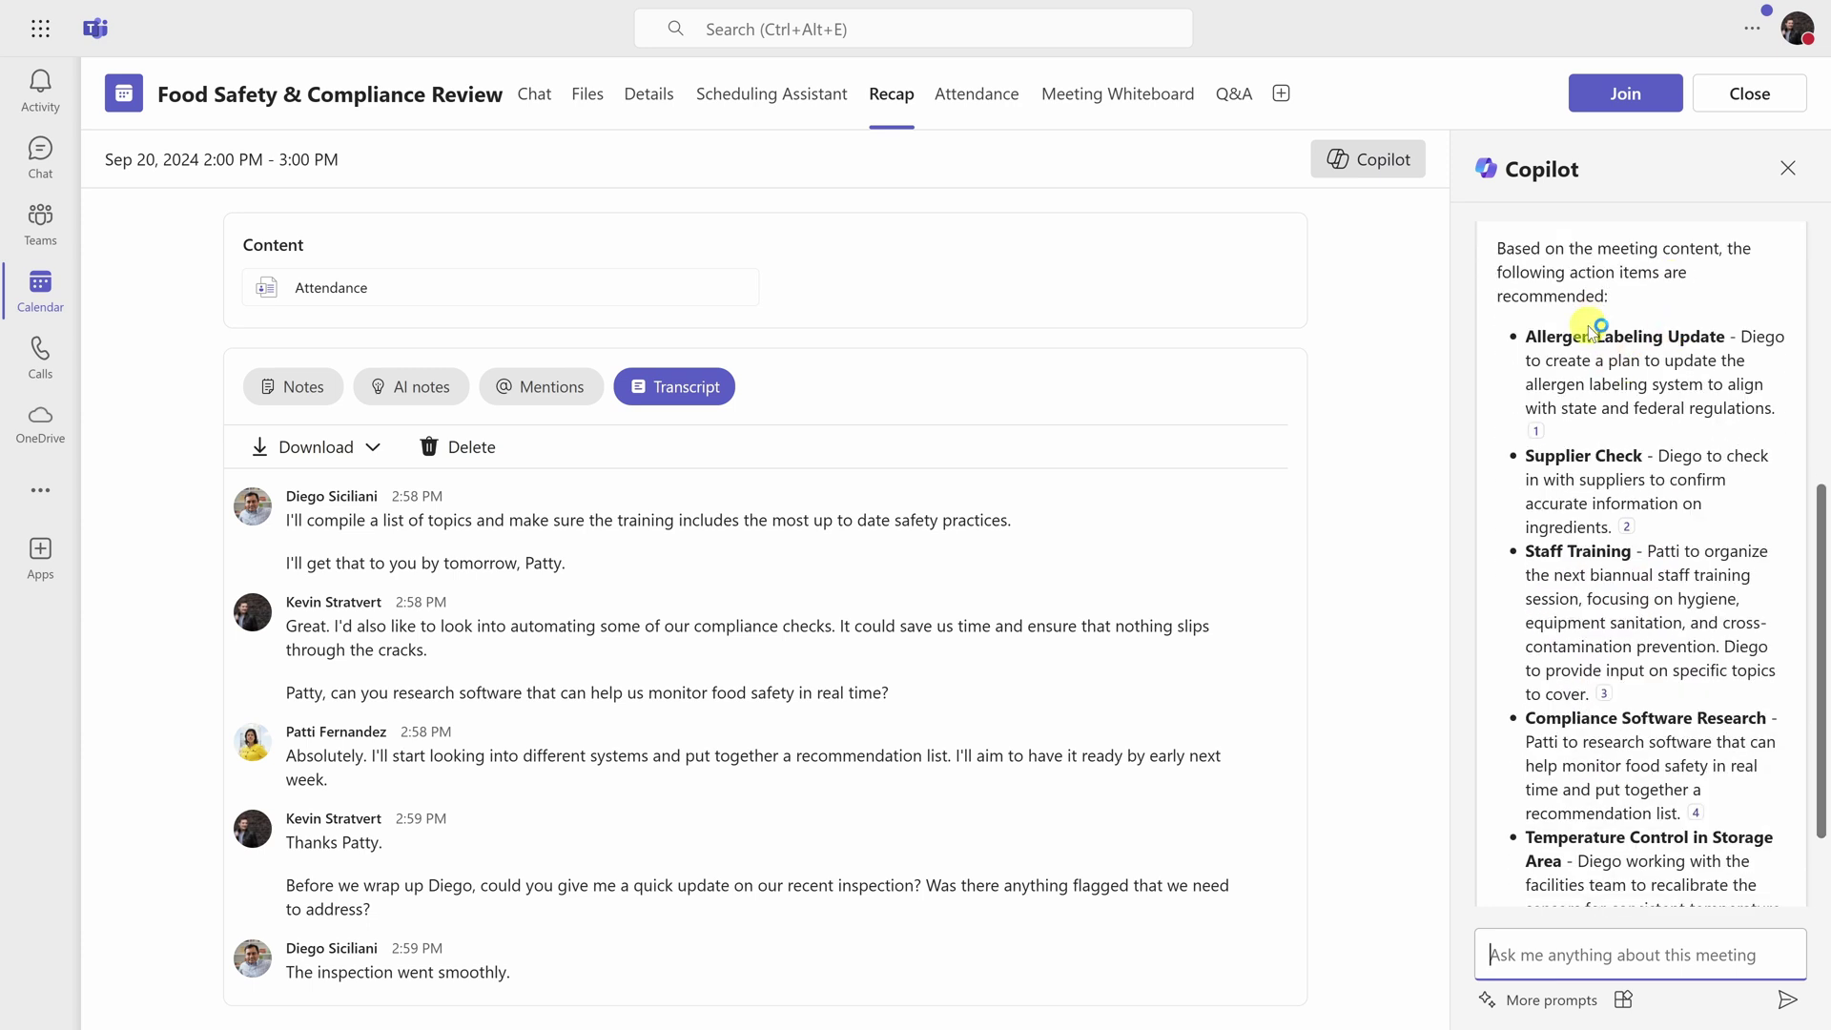
{"action": "scroll", "coordinate": [1591, 584], "scroll_direction": "down", "scroll_amount": 2}
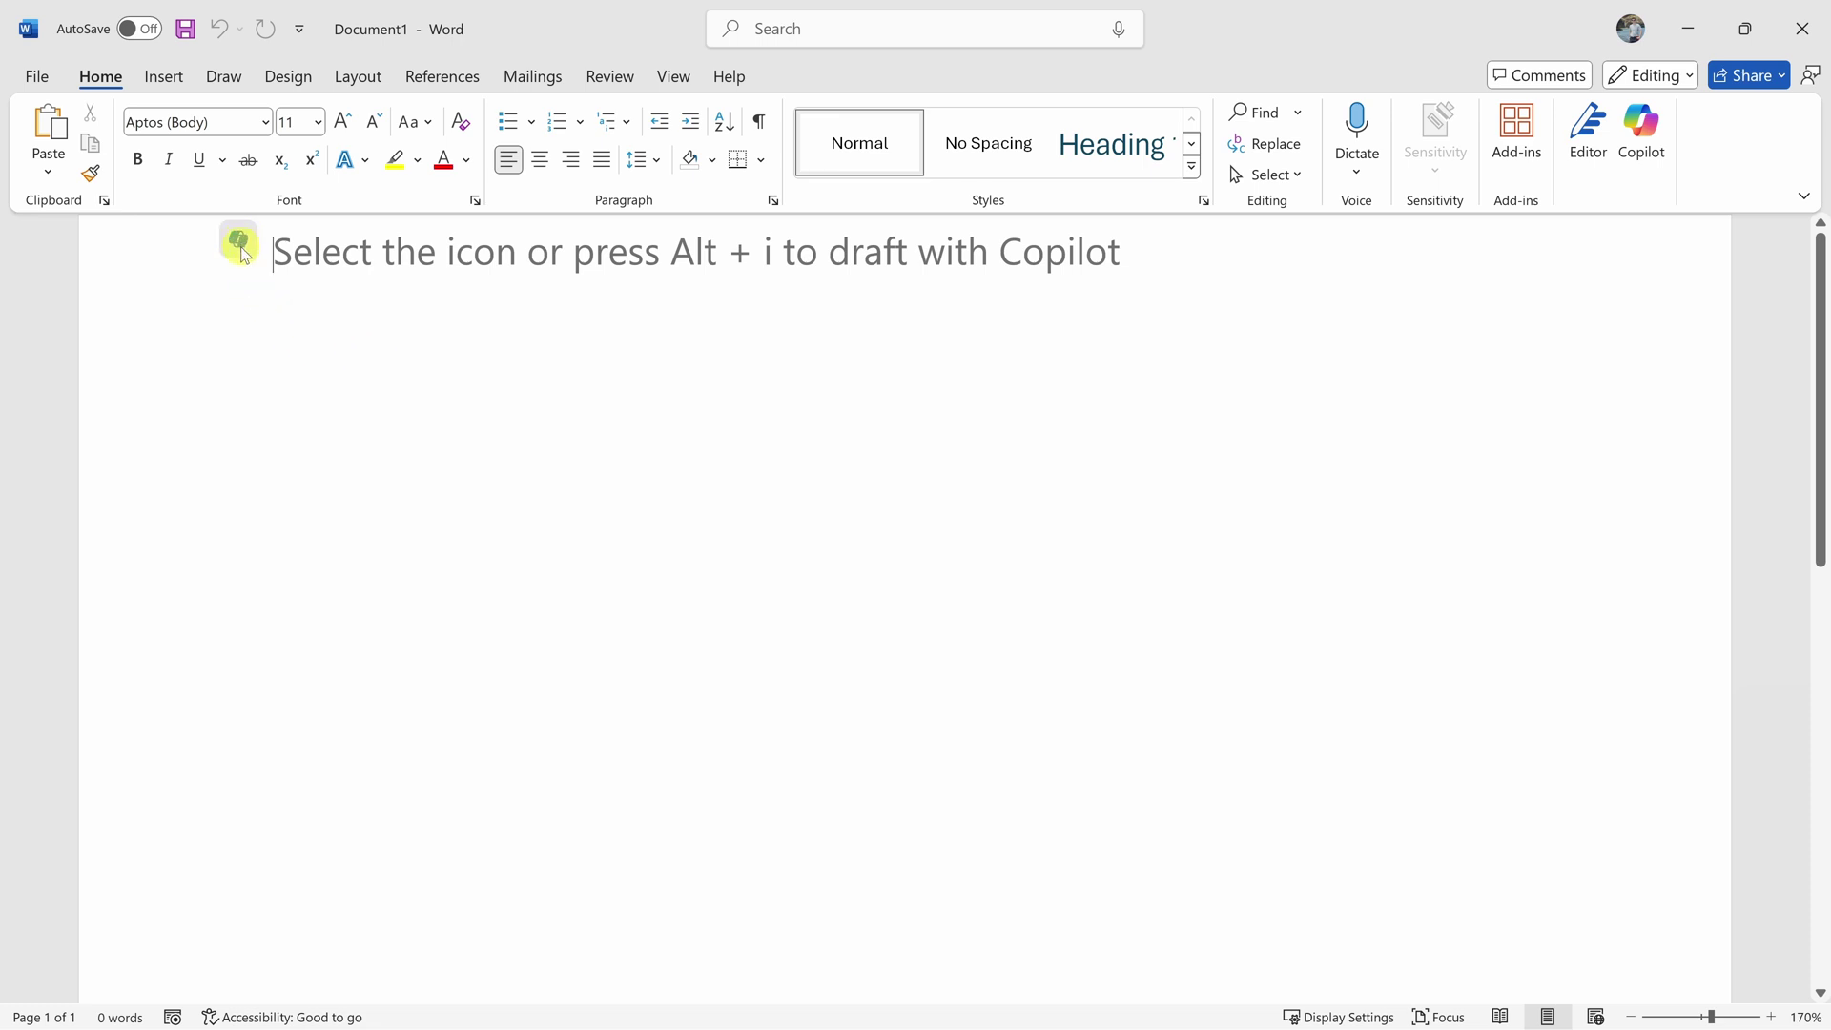
Have Draft with Copilot generate a list of actions to bake the world's largest chocolate chip cookie
{"action": "left_click", "coordinate": [239, 246]}
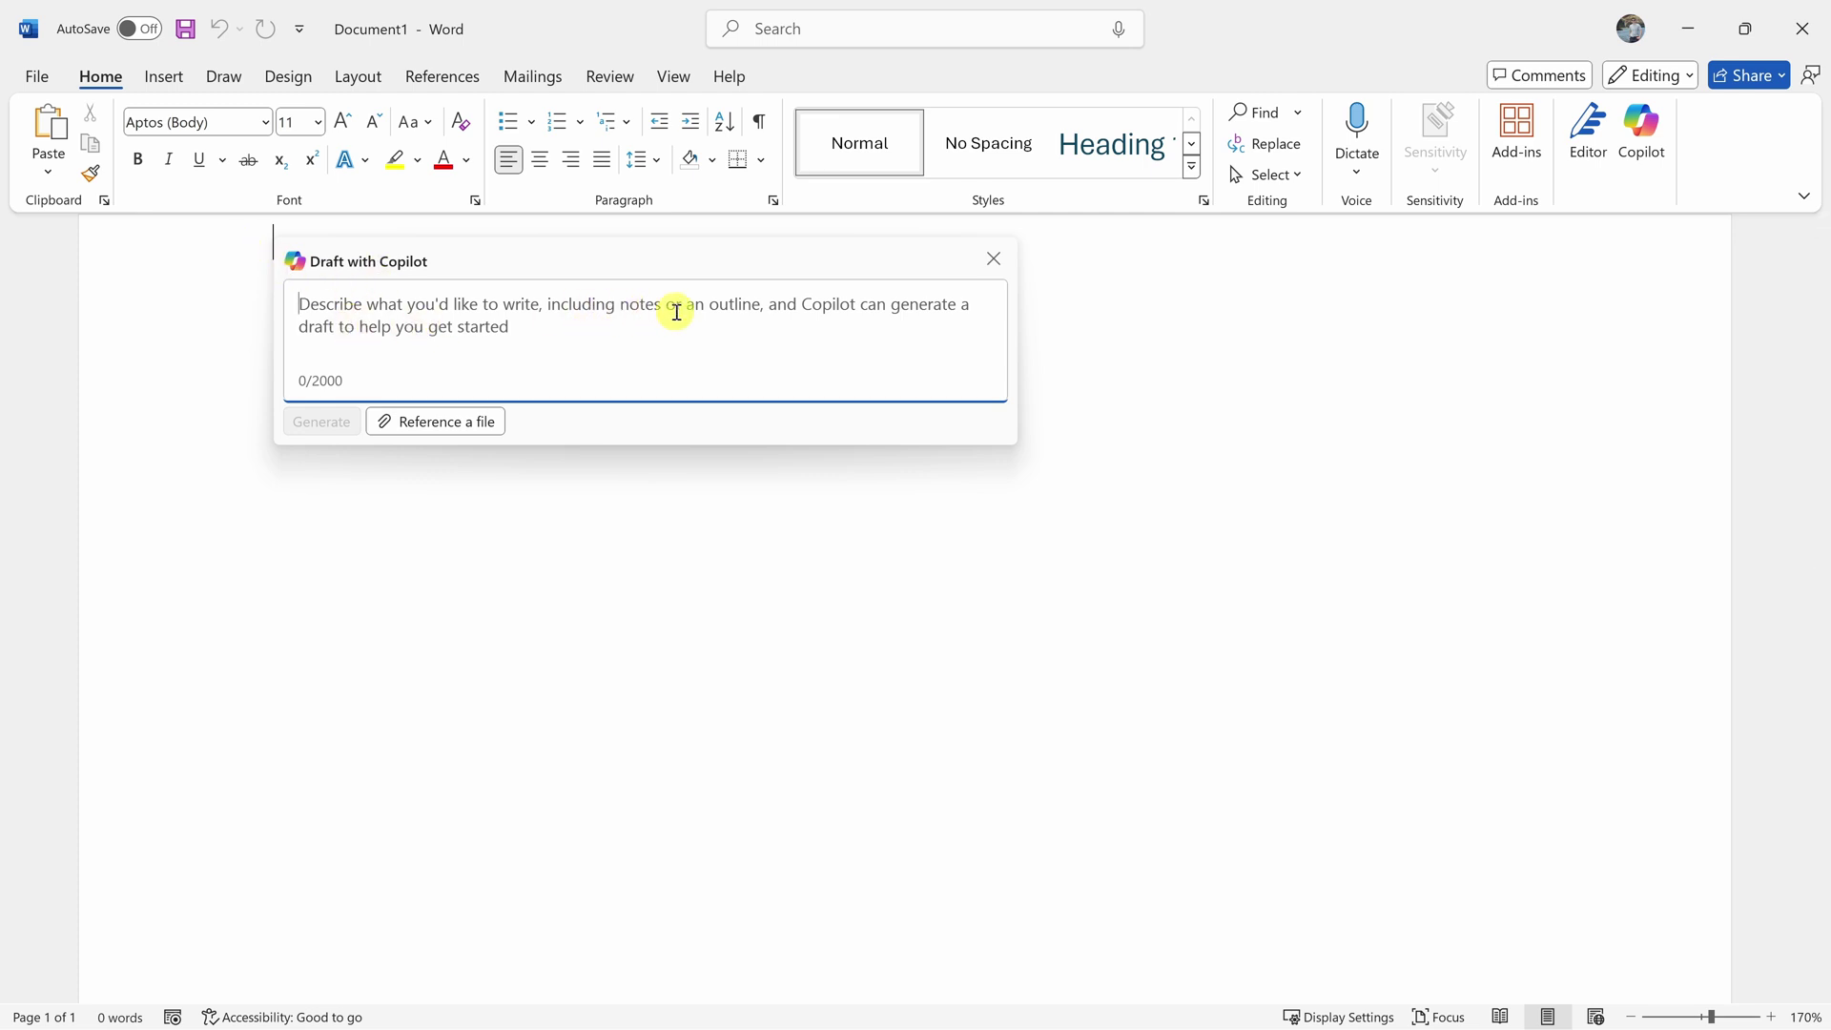
{"action": "type", "text": "Give me a list of actions to bake the largest chocolate chip cookie in the world"}
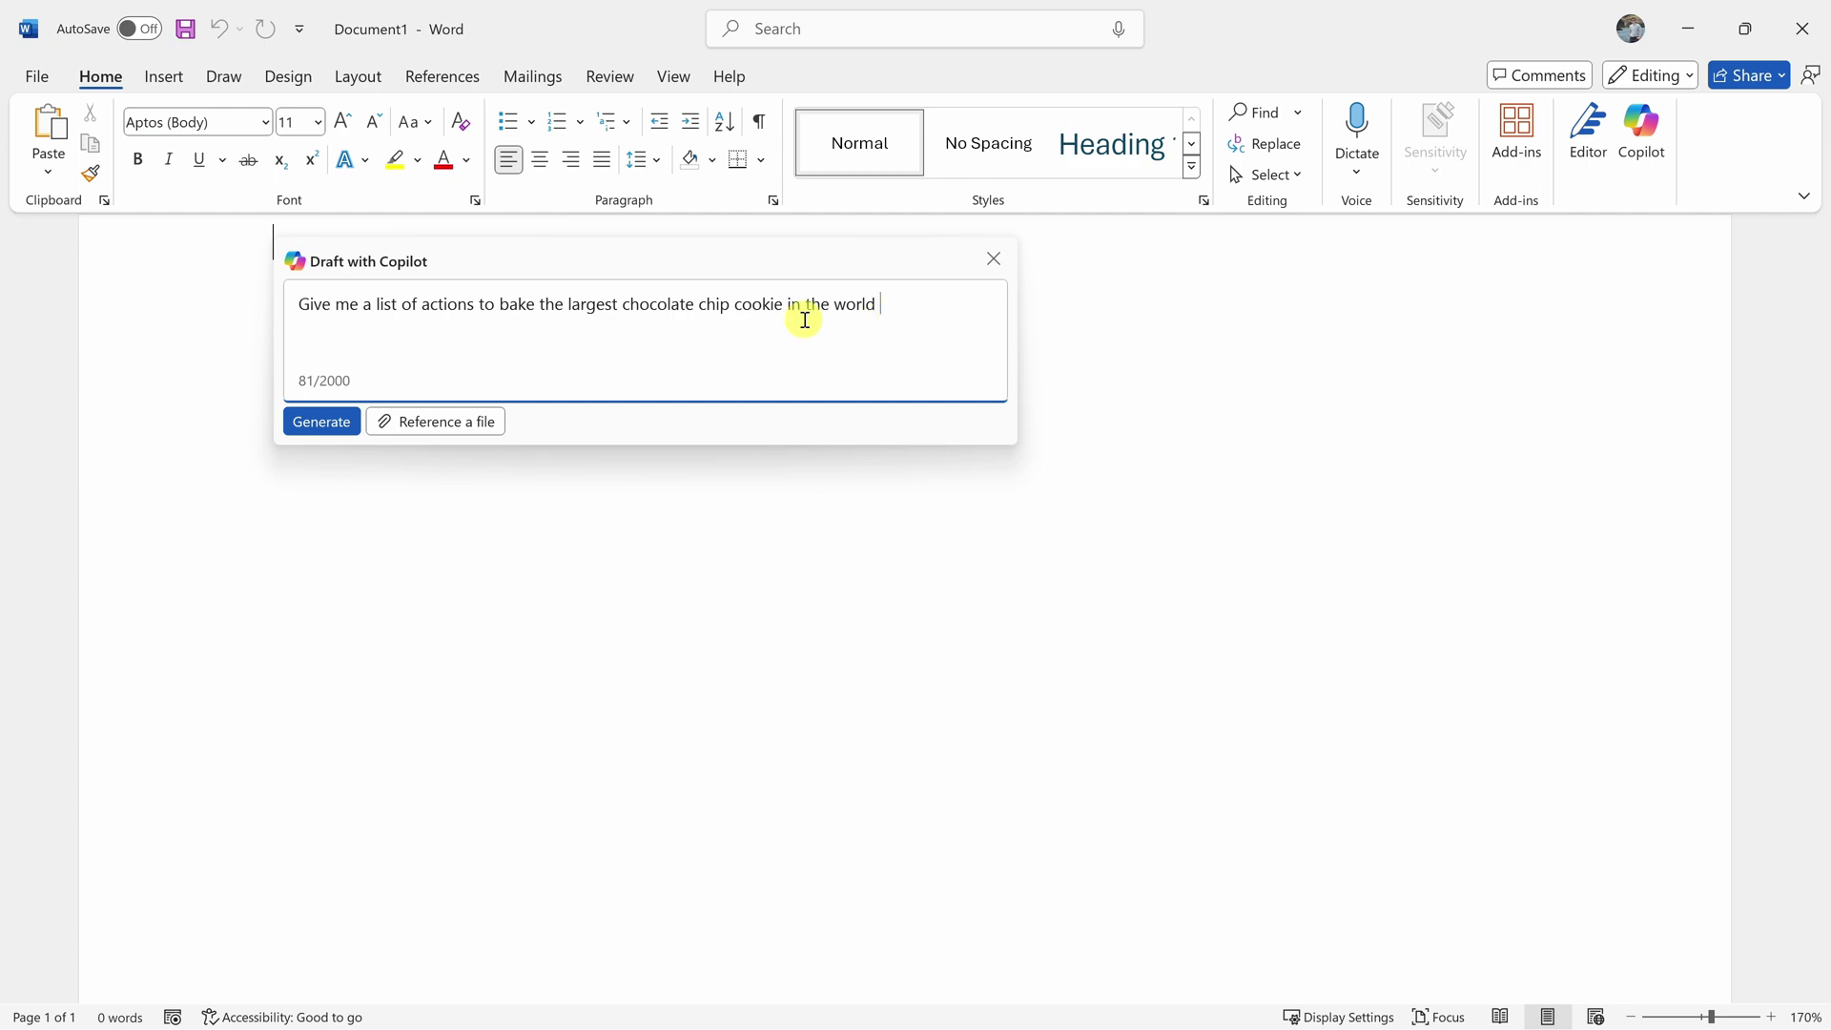
{"action": "left_click", "coordinate": [324, 422]}
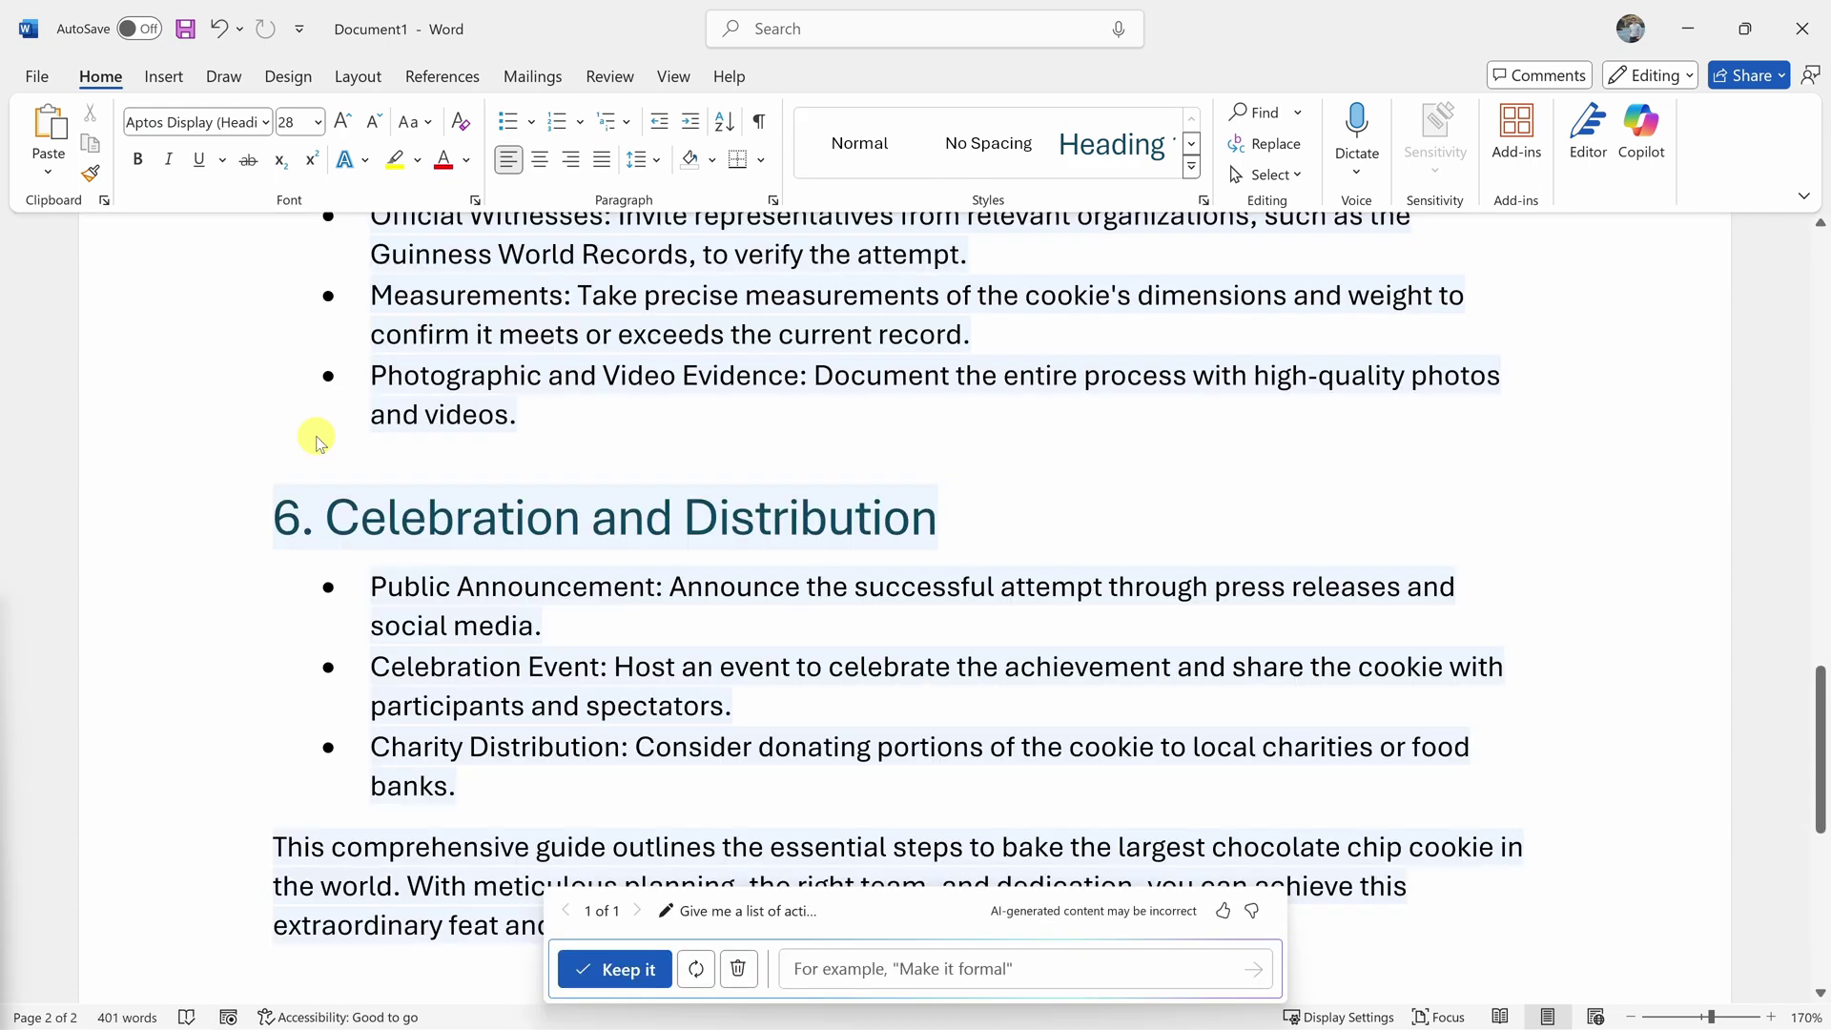
Review the six-section cookie draft down to Celebration and Distribution and the closing summary
{"action": "scroll", "coordinate": [829, 611], "scroll_direction": "up", "scroll_amount": 15}
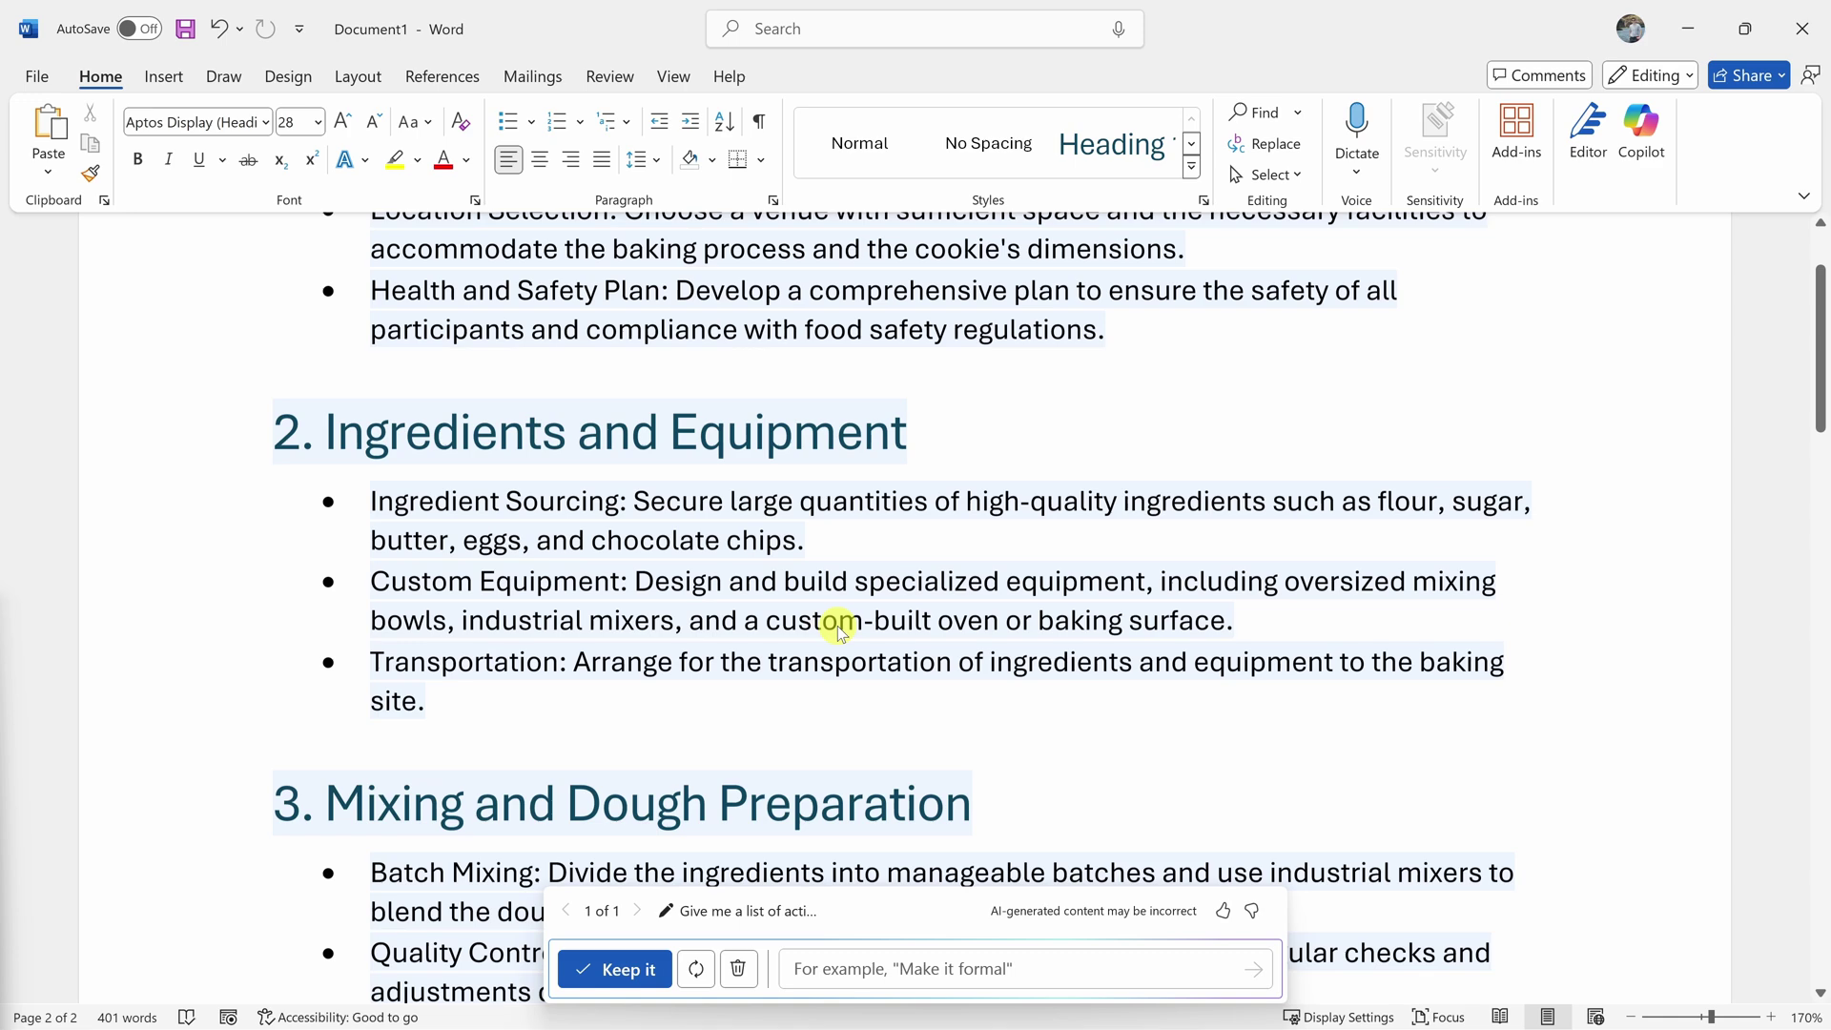
{"action": "scroll", "coordinate": [839, 629], "scroll_direction": "up", "scroll_amount": 5}
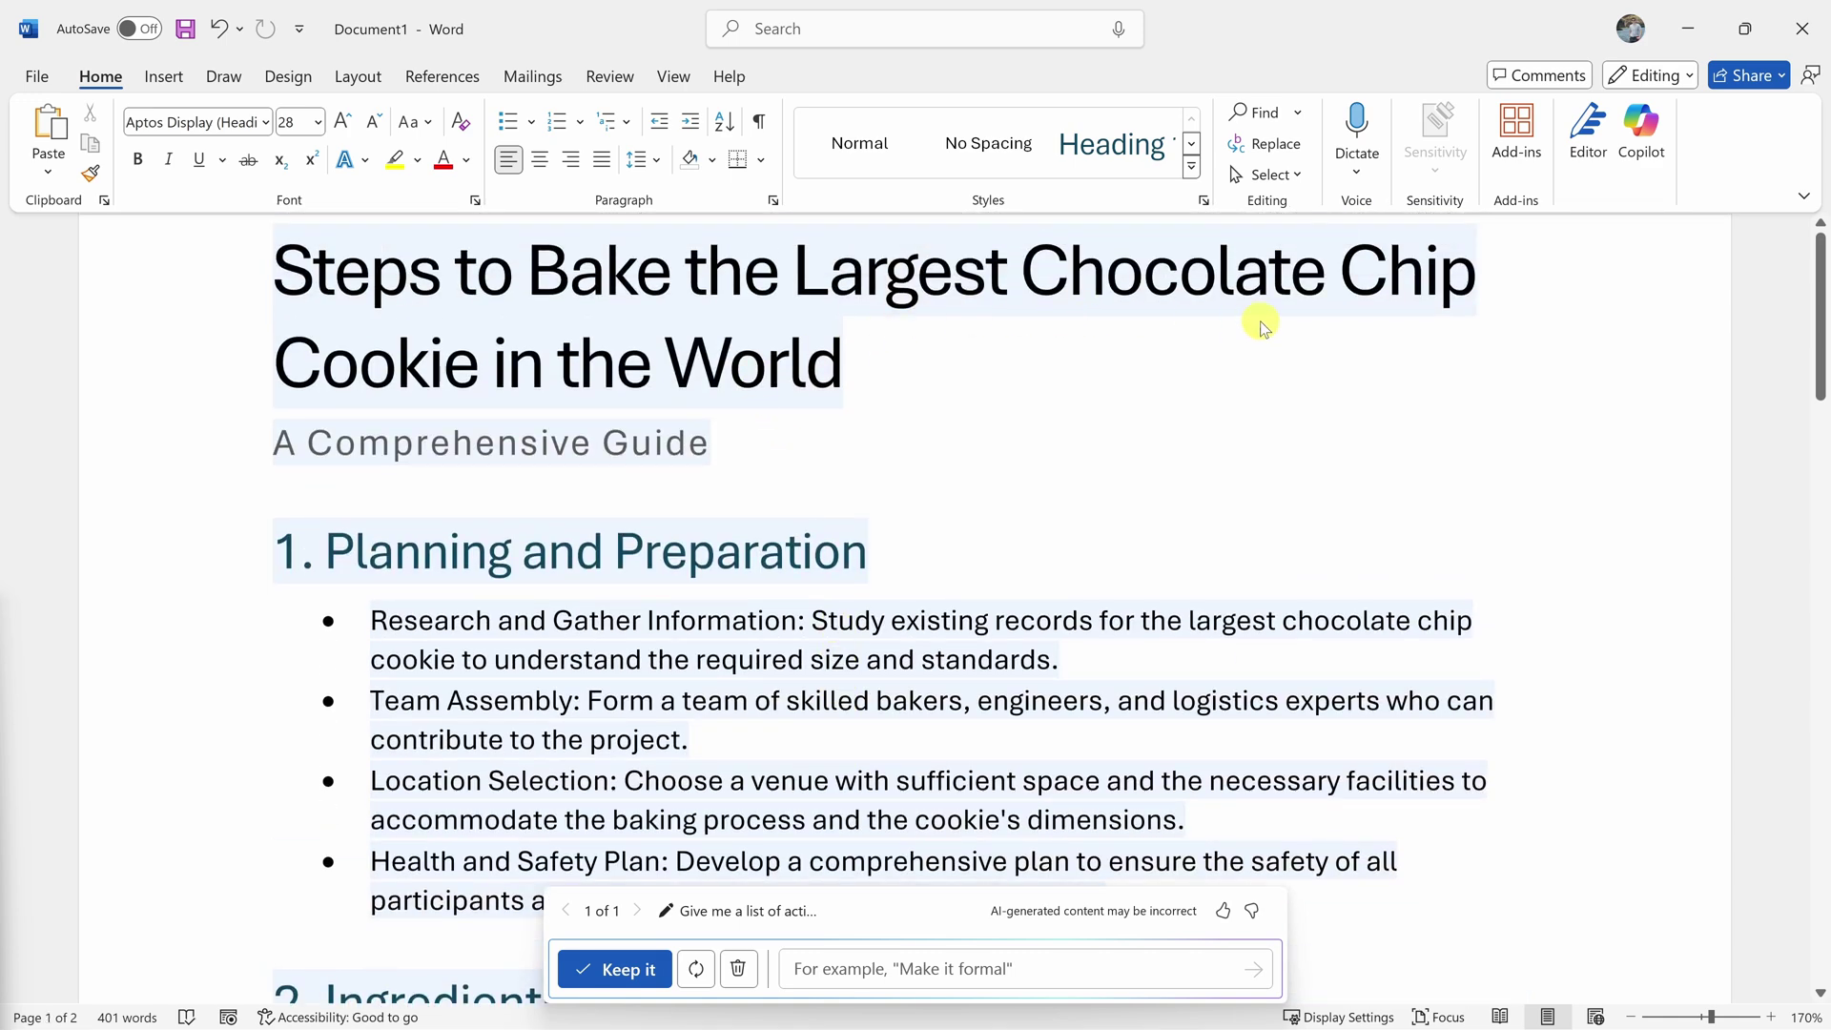
{"action": "scroll", "coordinate": [1264, 420], "scroll_direction": "down", "scroll_amount": 3}
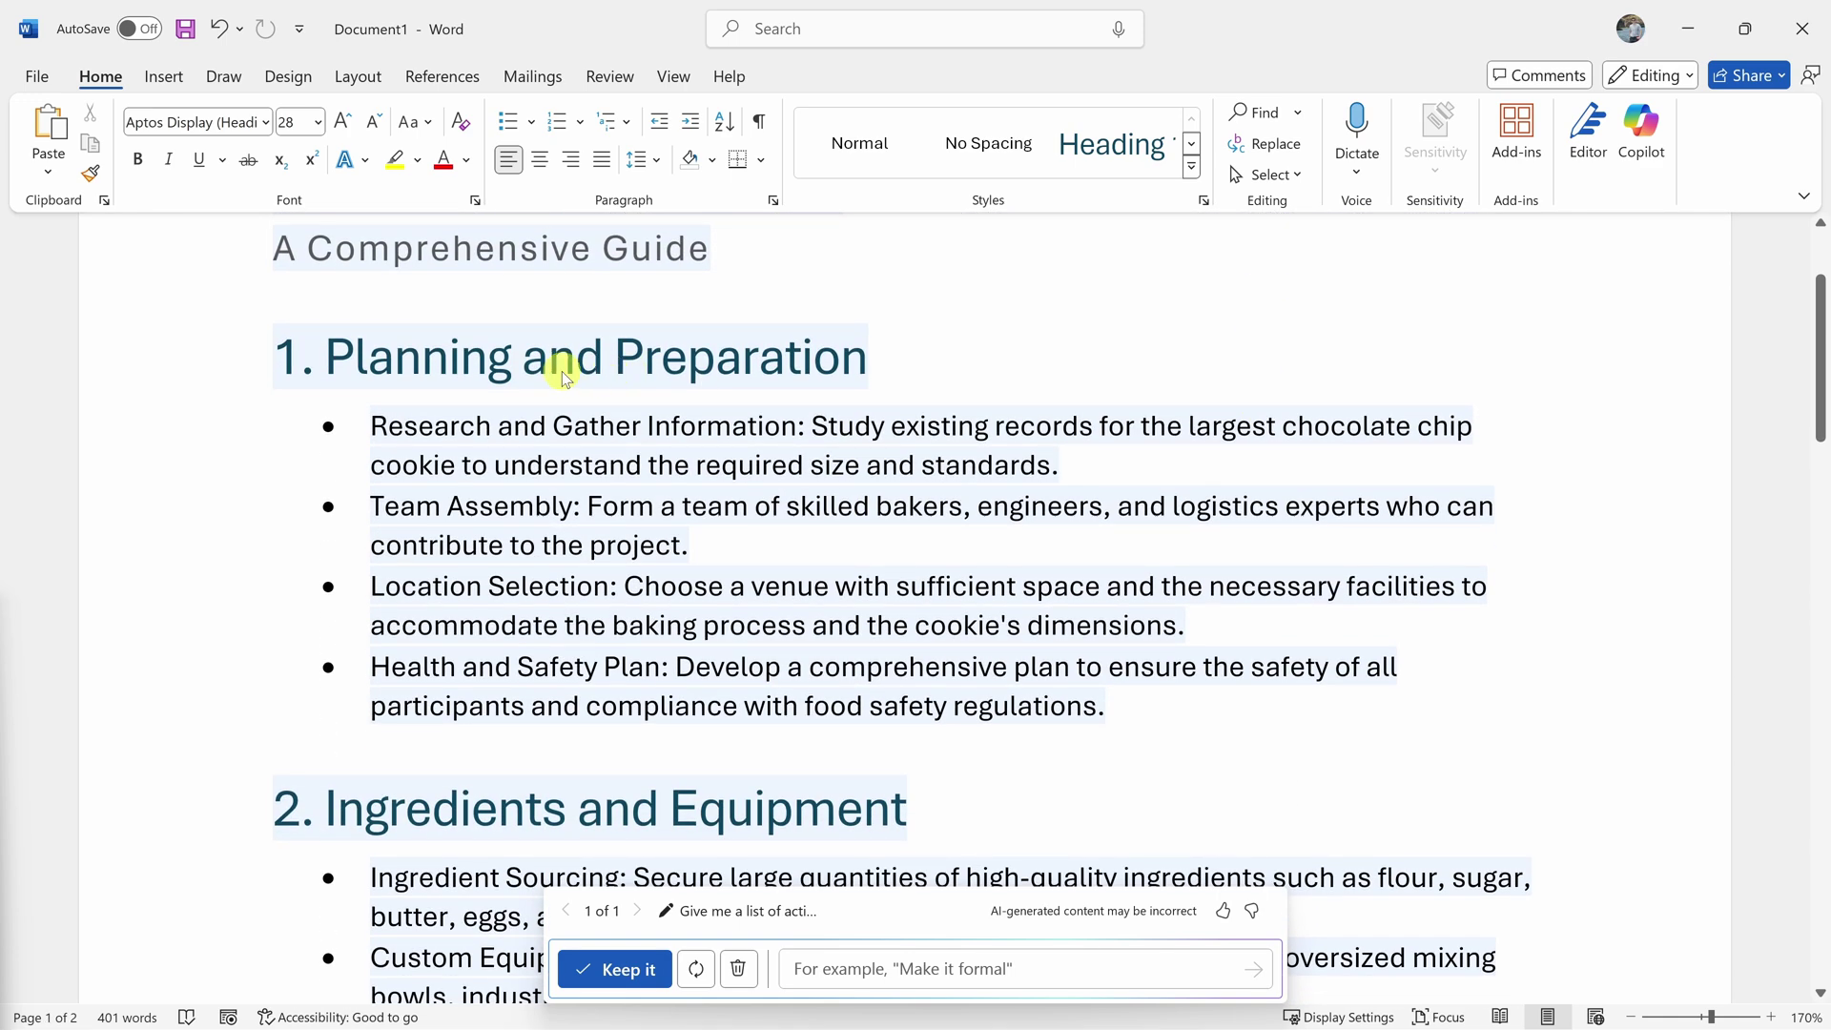
{"action": "scroll", "coordinate": [918, 328], "scroll_direction": "down", "scroll_amount": 5}
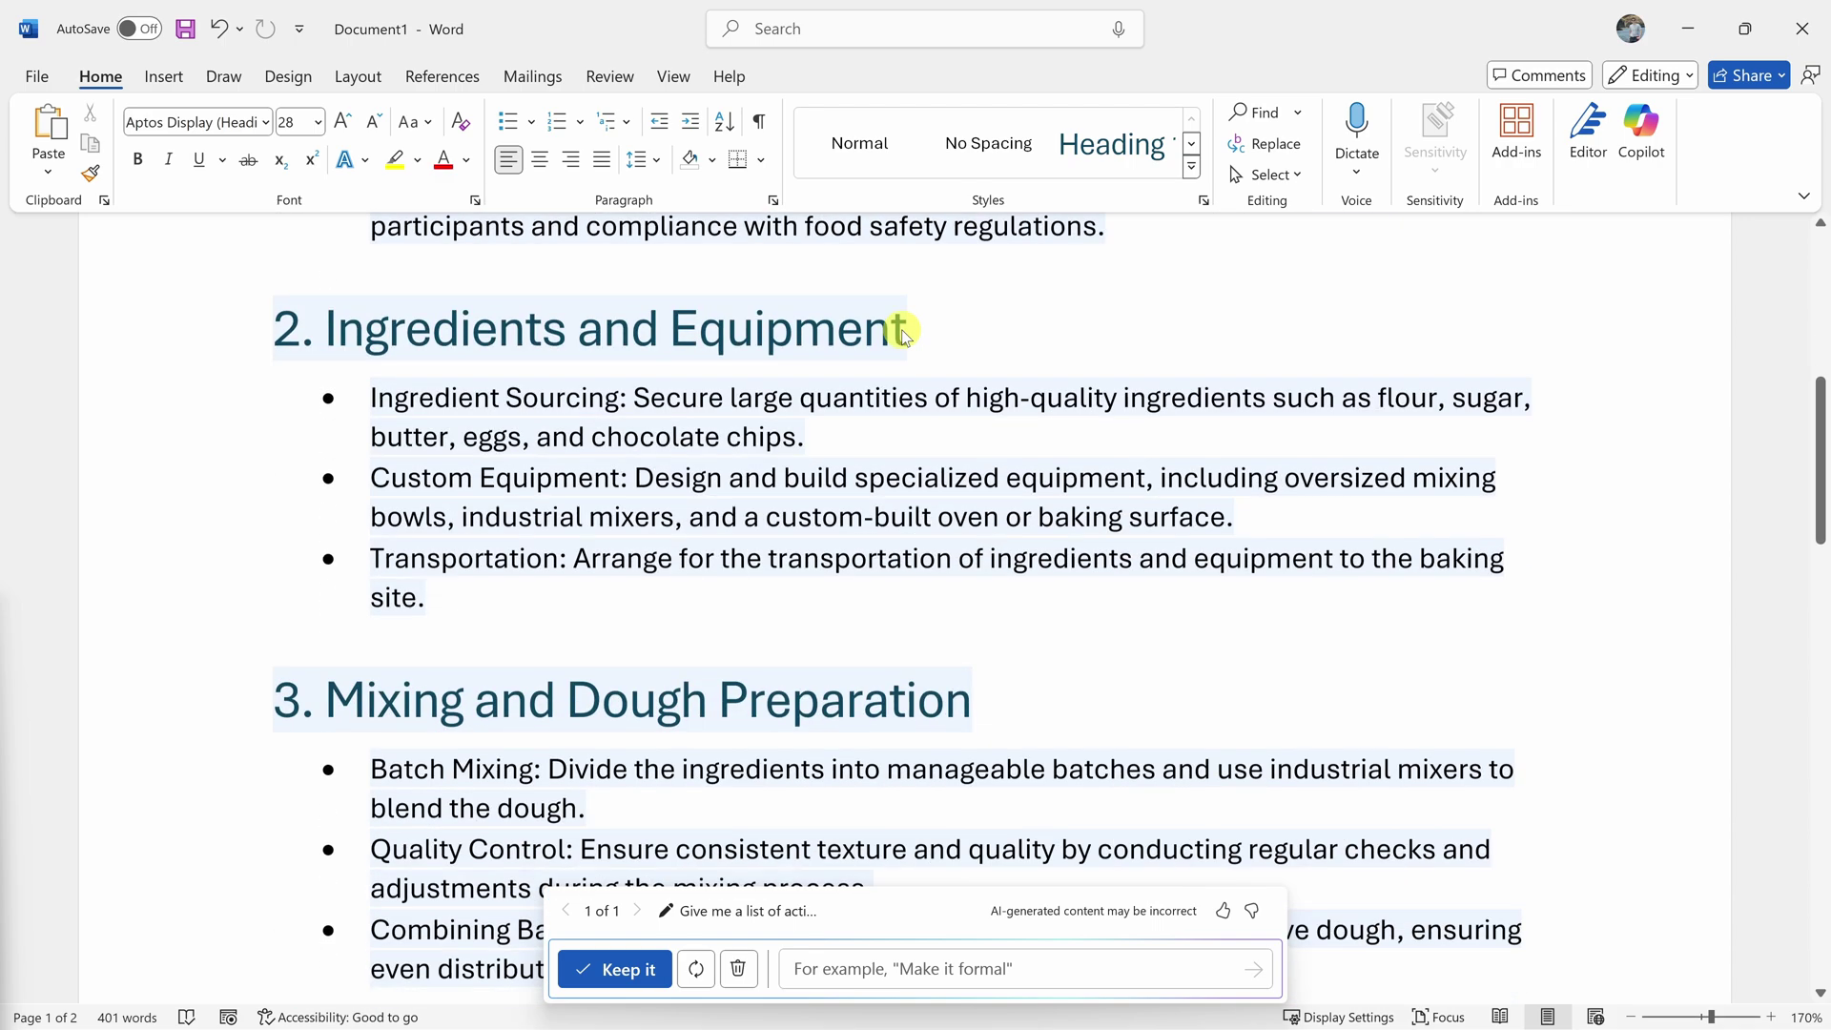
{"action": "scroll", "coordinate": [670, 348], "scroll_direction": "down", "scroll_amount": 6}
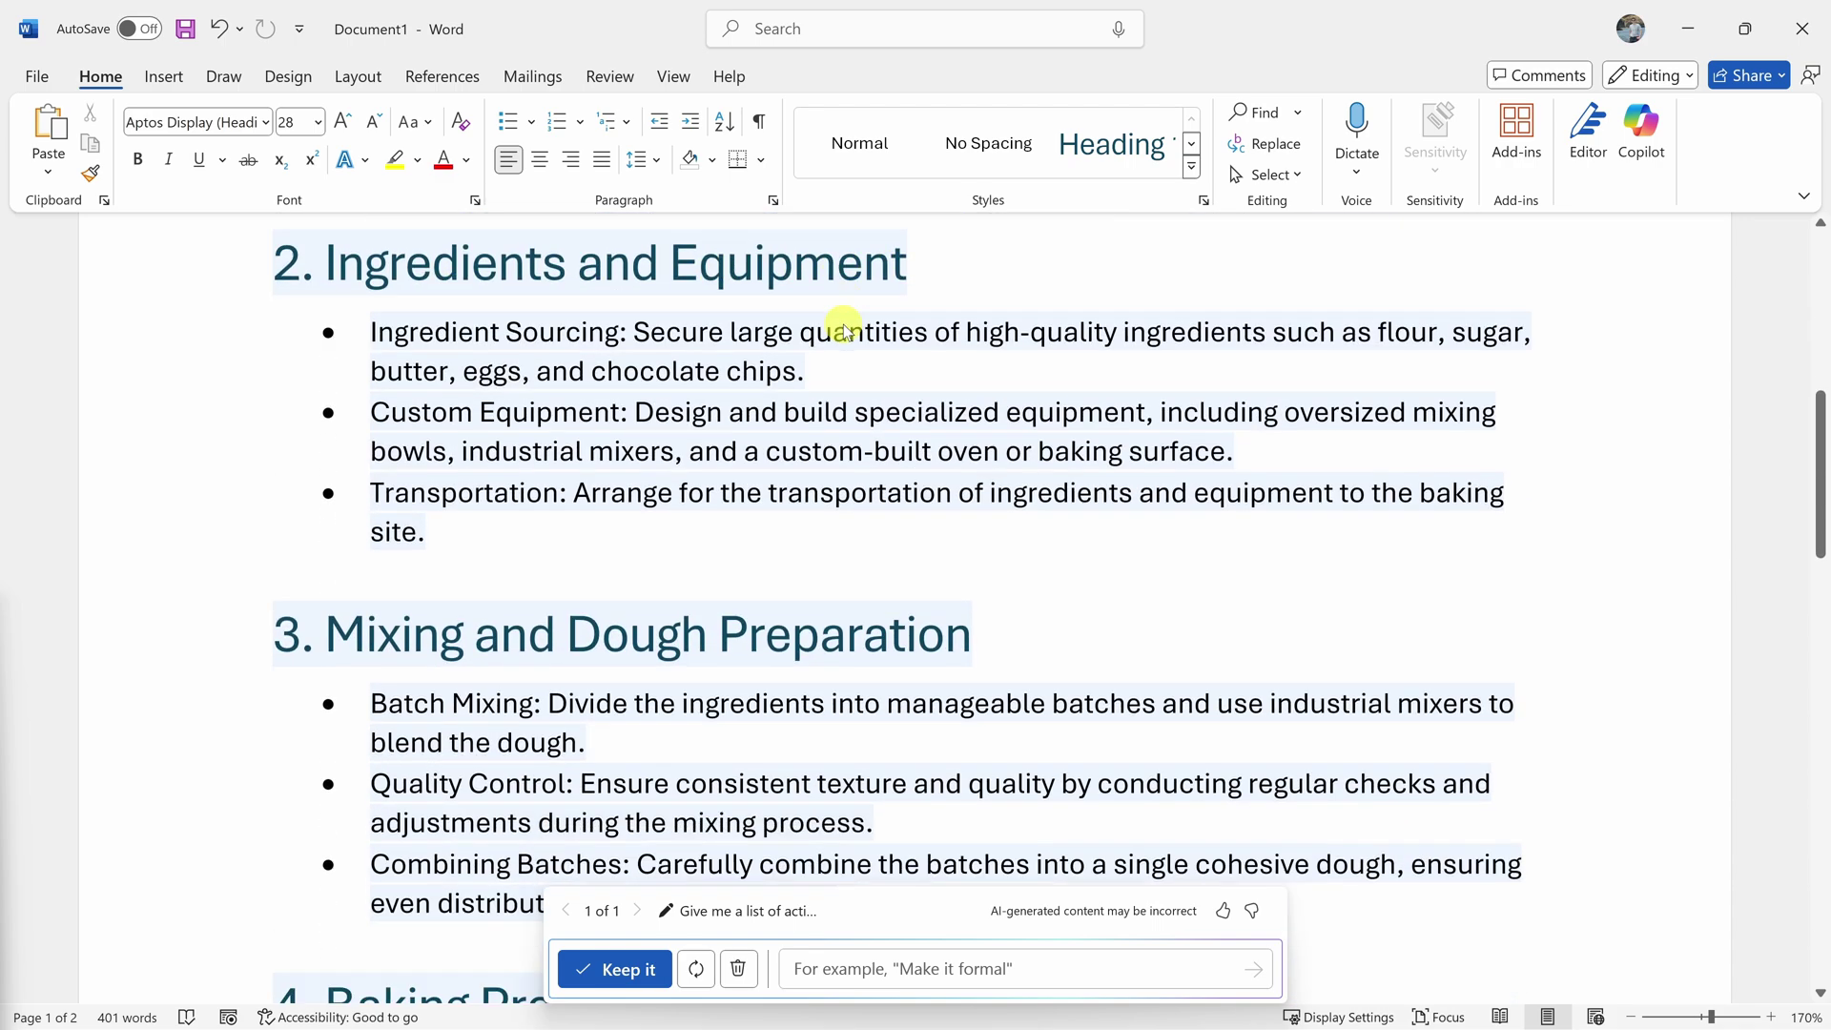
{"action": "scroll", "coordinate": [670, 348], "scroll_direction": "down", "scroll_amount": 10}
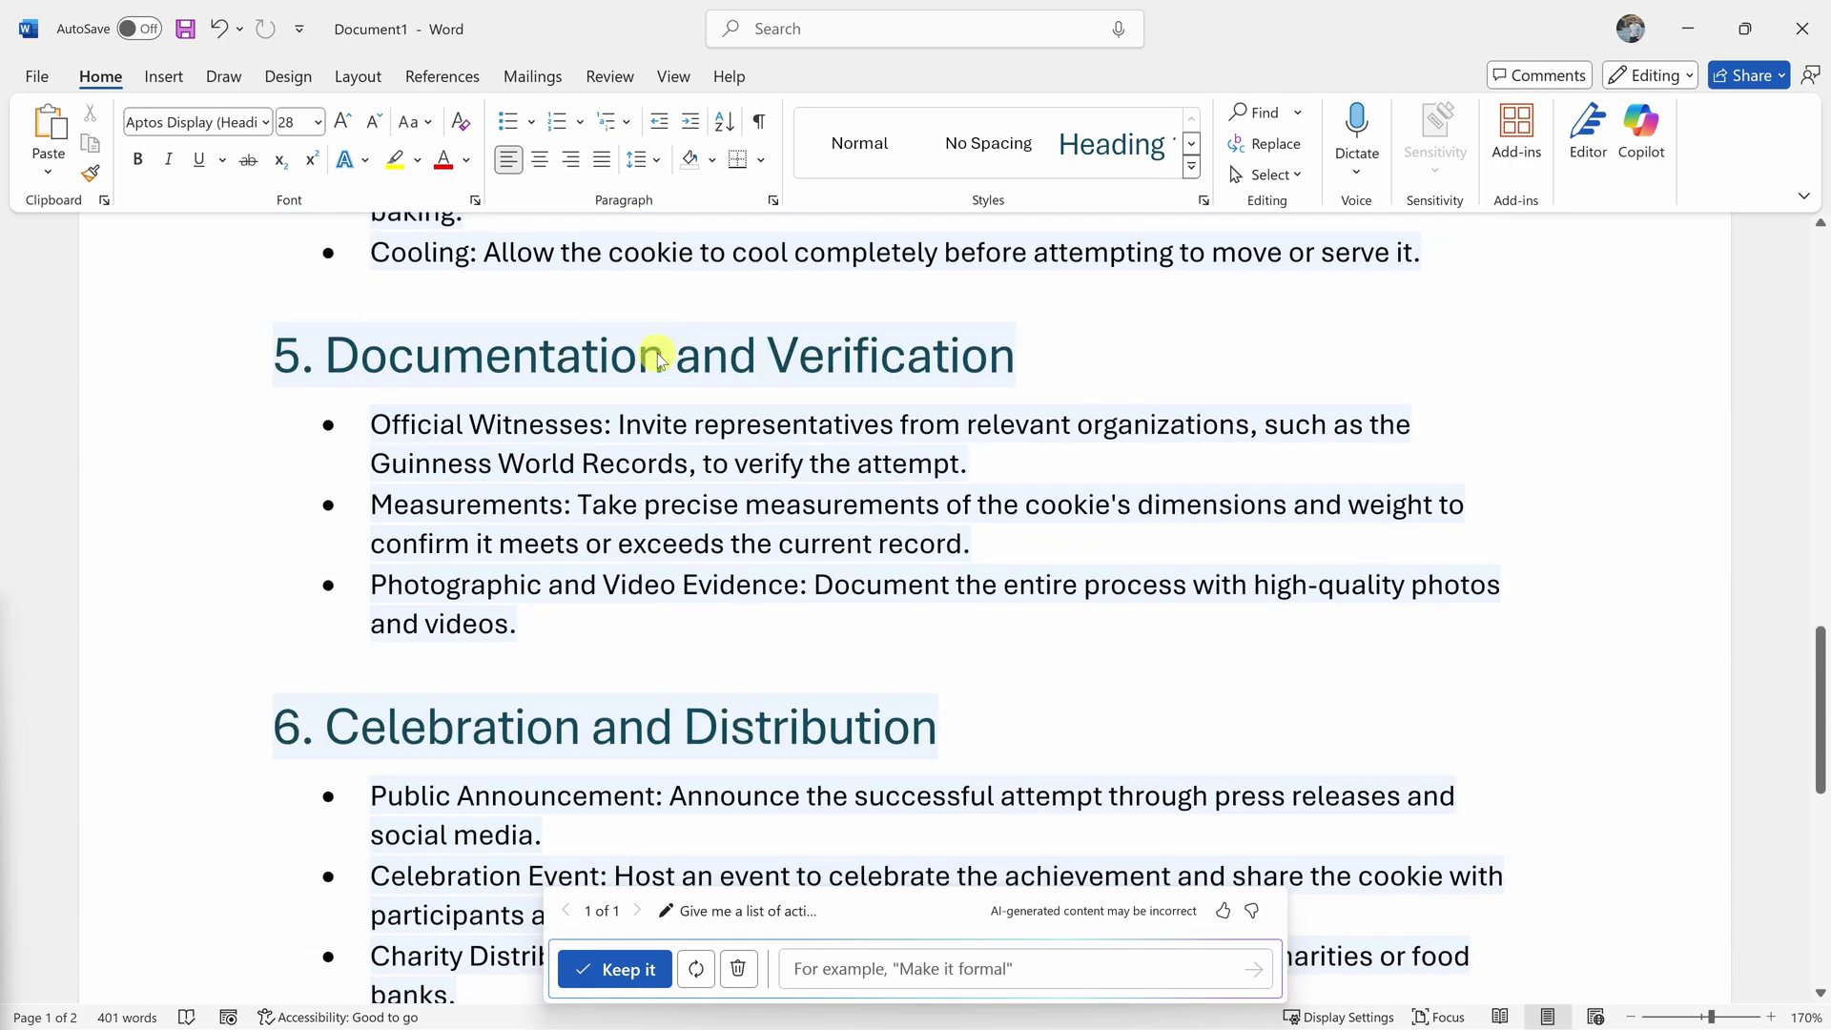
{"action": "scroll", "coordinate": [680, 382], "scroll_direction": "down", "scroll_amount": 3}
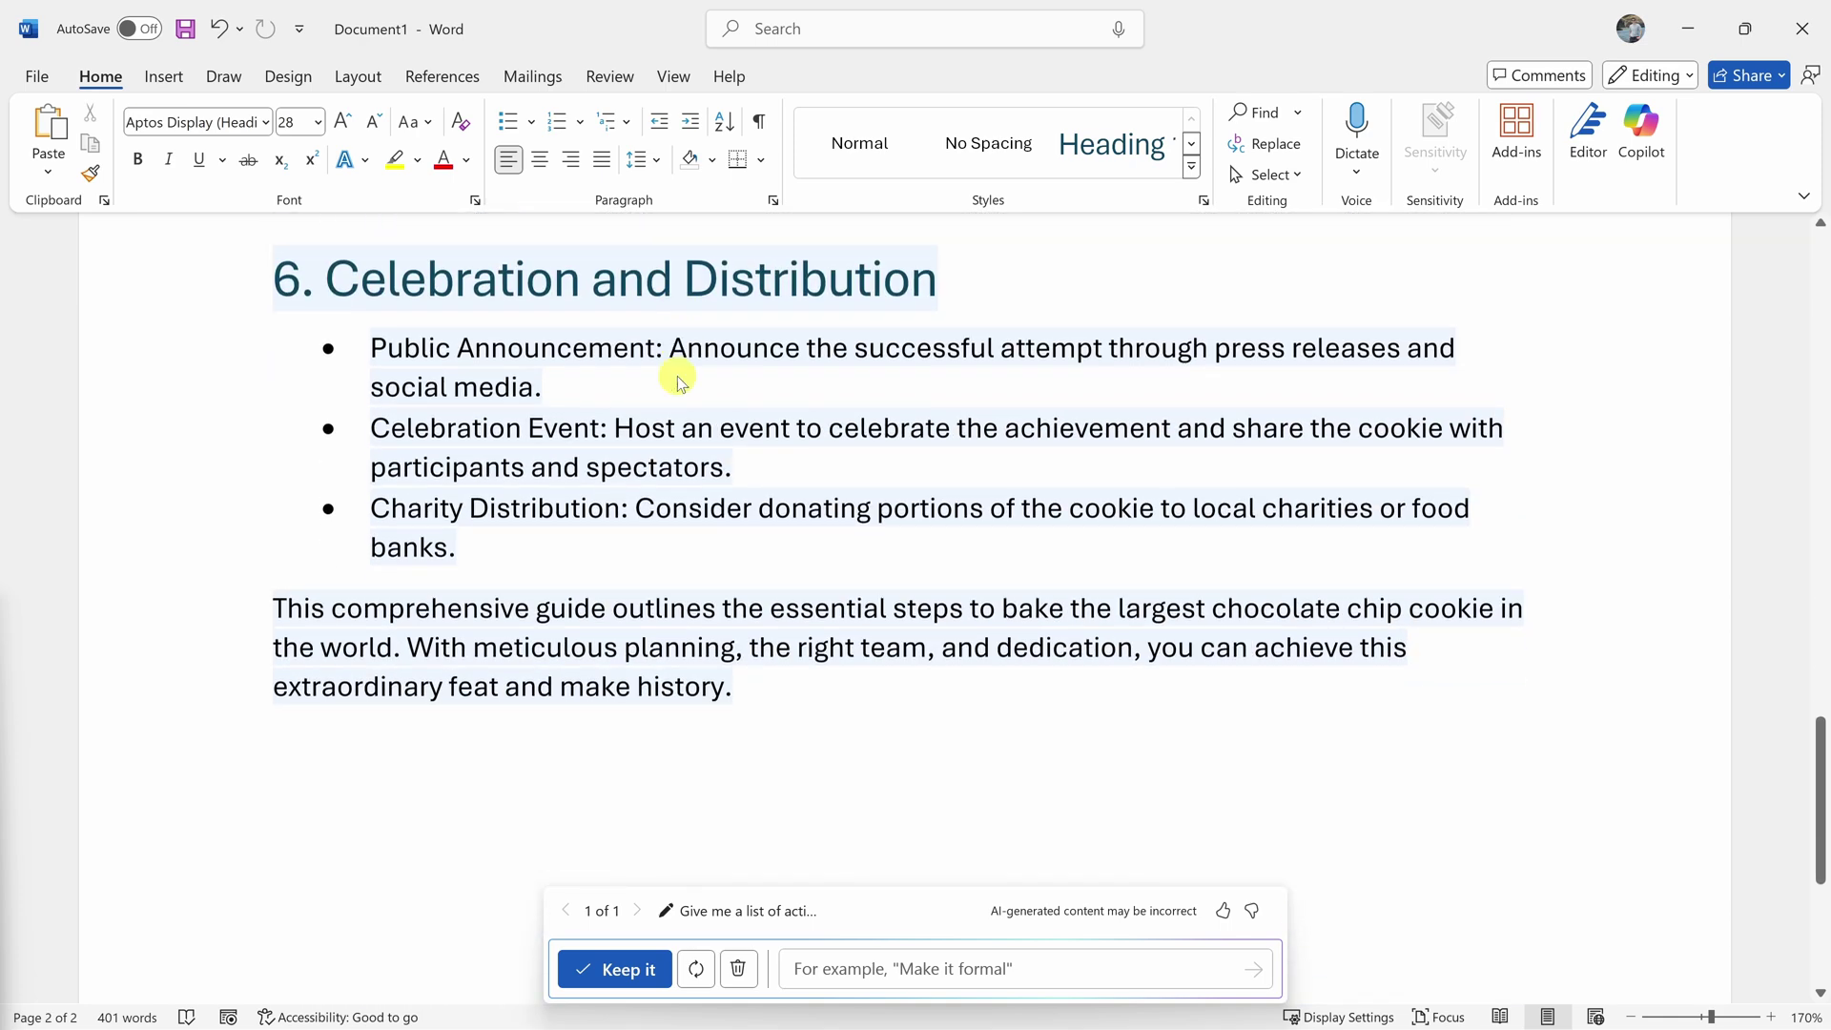
{"action": "scroll", "coordinate": [686, 409], "scroll_direction": "up", "scroll_amount": 2}
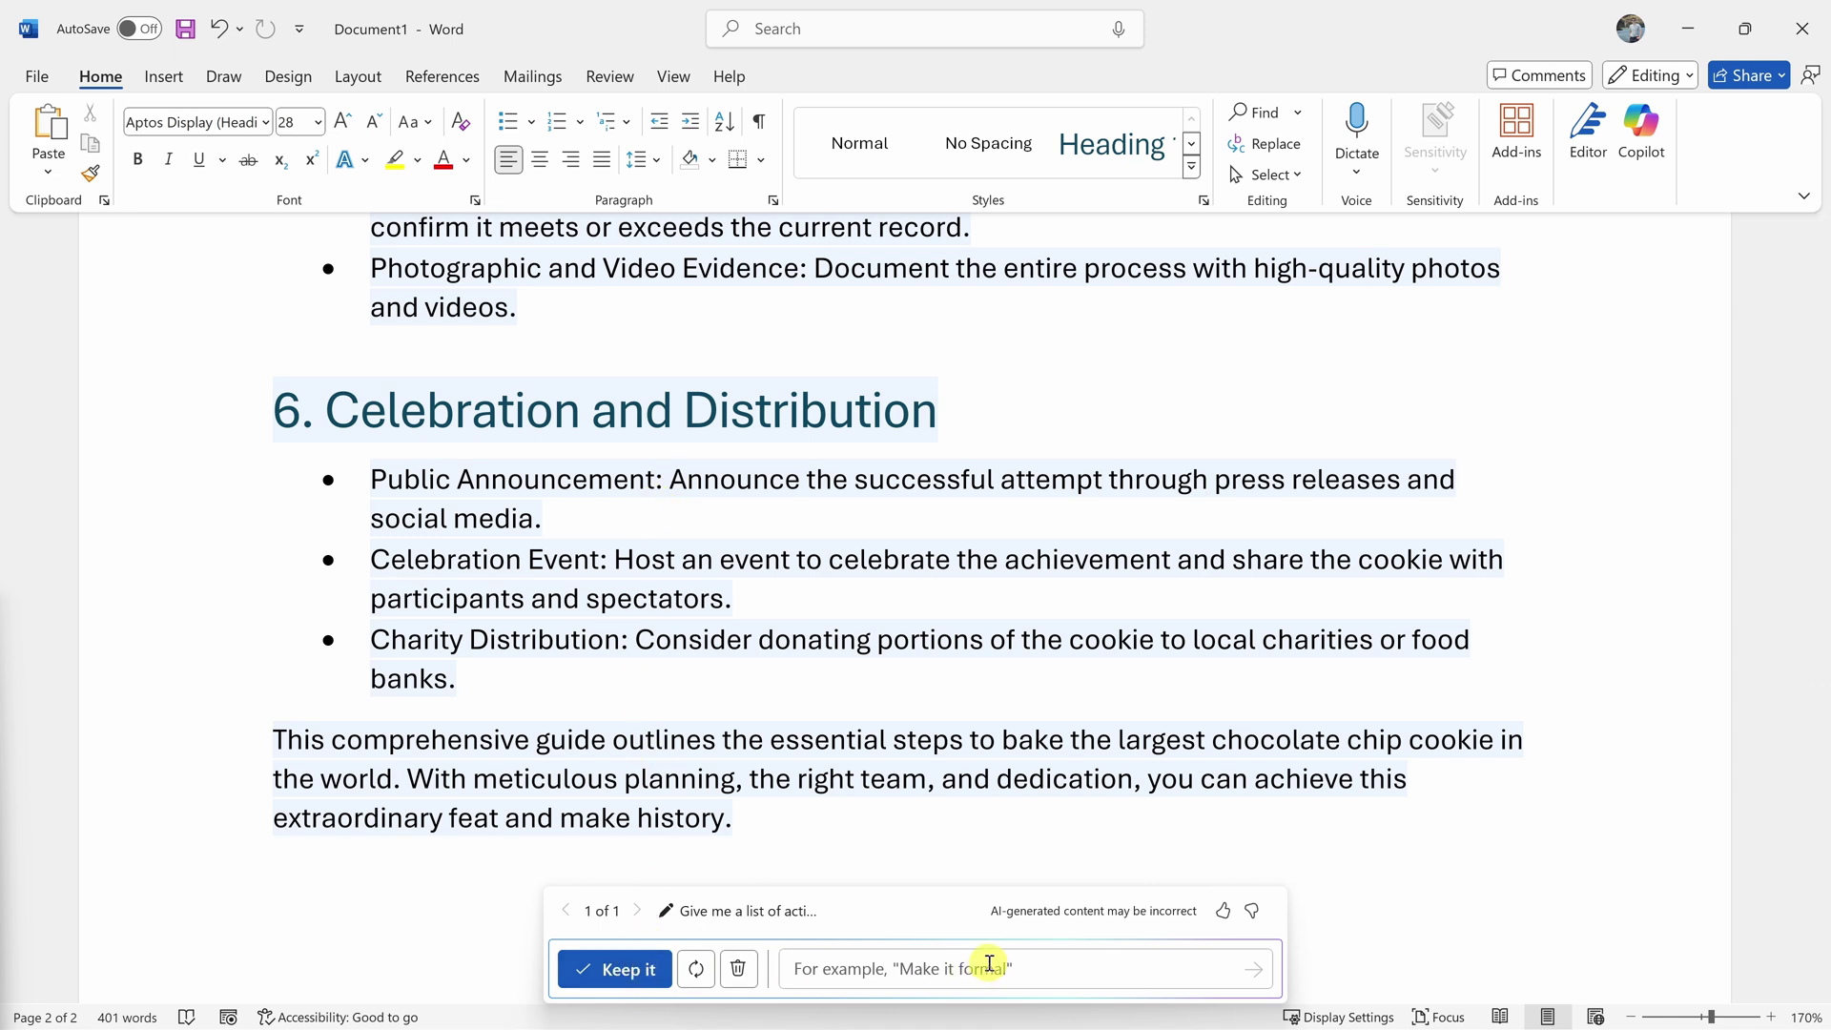
Ask Copilot to refine the draft into a Section, Task, Owner and Due Date table, then review it
{"action": "left_click", "coordinate": [989, 964]}
{"action": "type", "text": "Turn this into a table with the section, task, owner, and due date"}
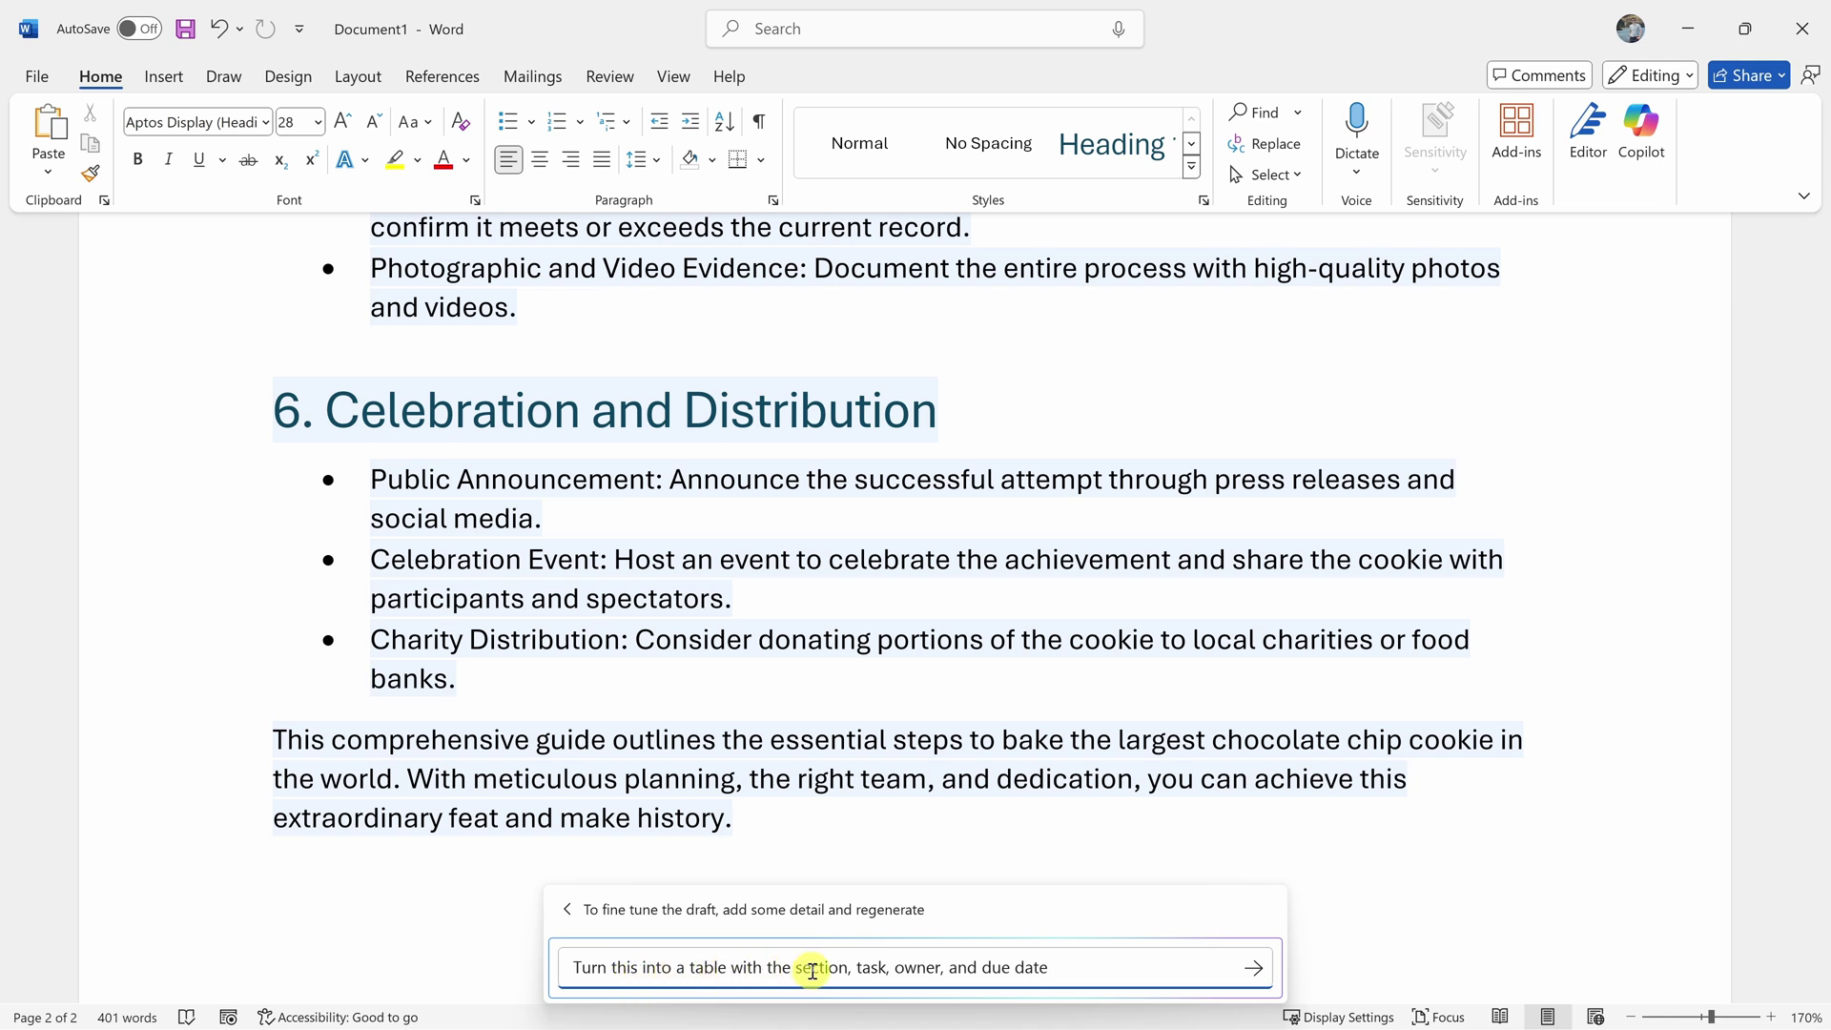
{"action": "left_click", "coordinate": [1253, 970]}
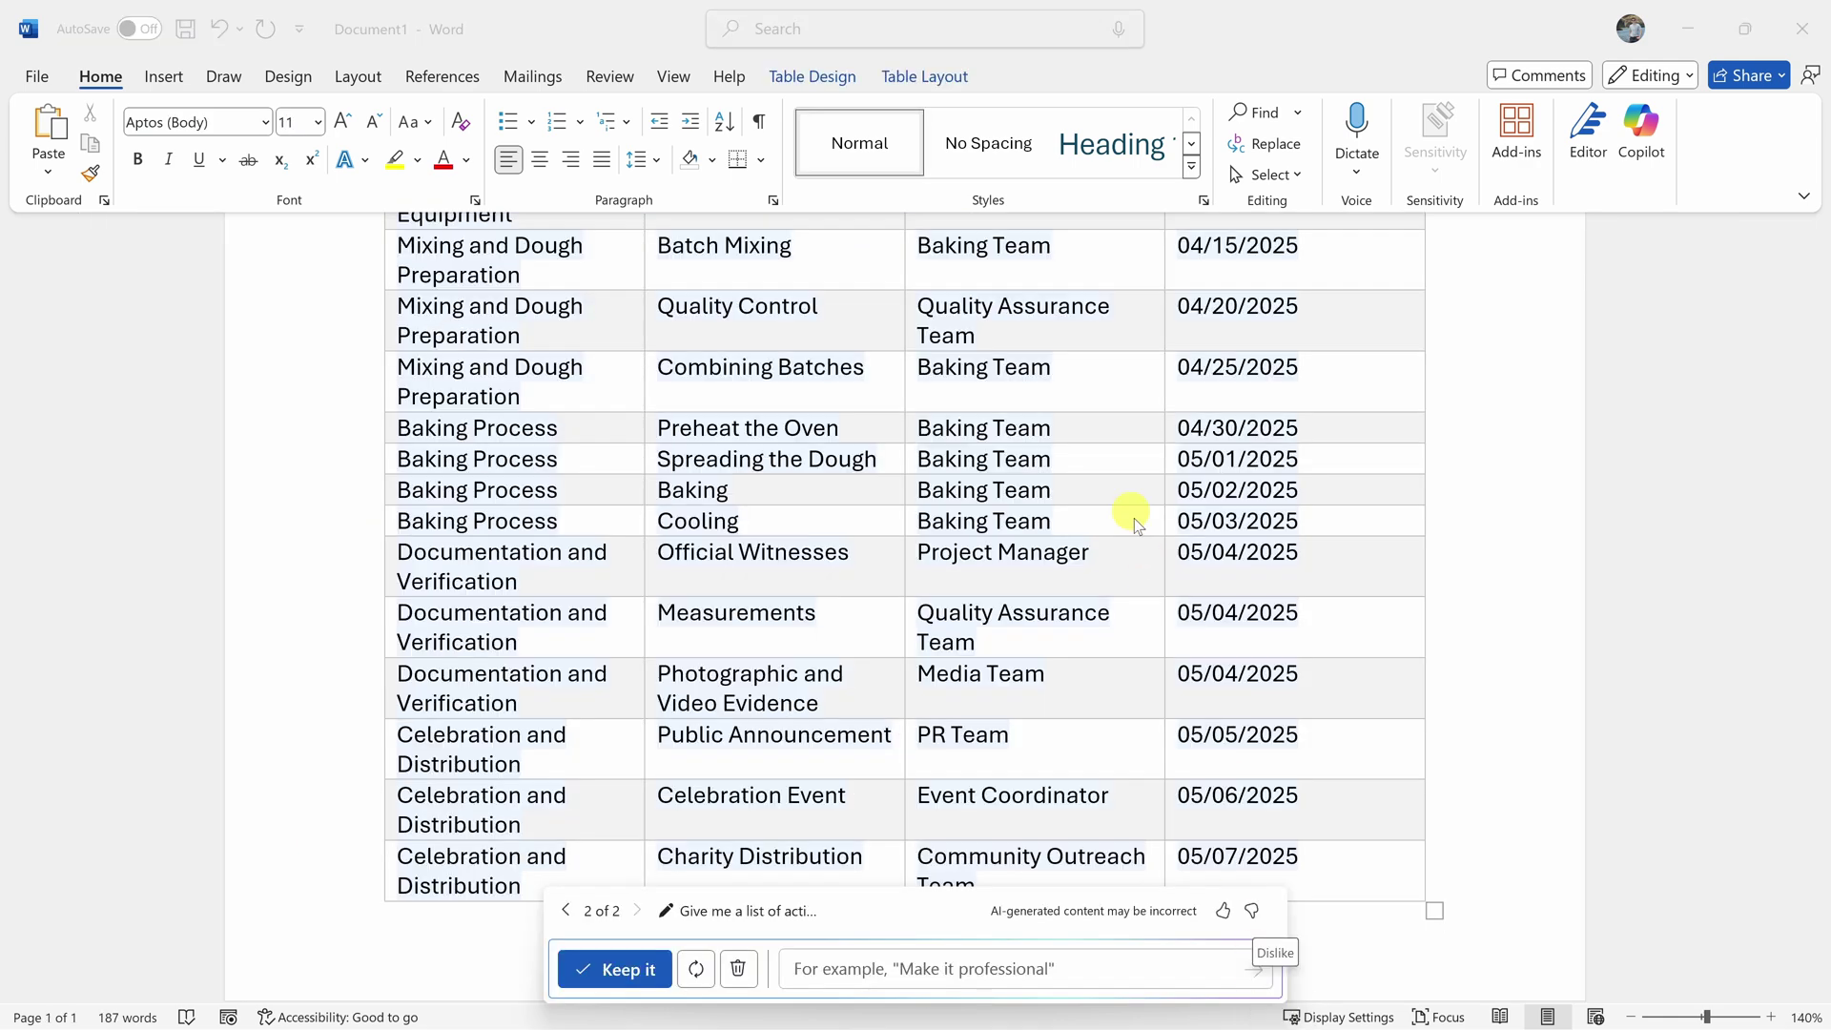
{"action": "scroll", "coordinate": [1135, 534], "scroll_direction": "up", "scroll_amount": 3}
{"action": "scroll", "coordinate": [1135, 539], "scroll_direction": "up", "scroll_amount": 4}
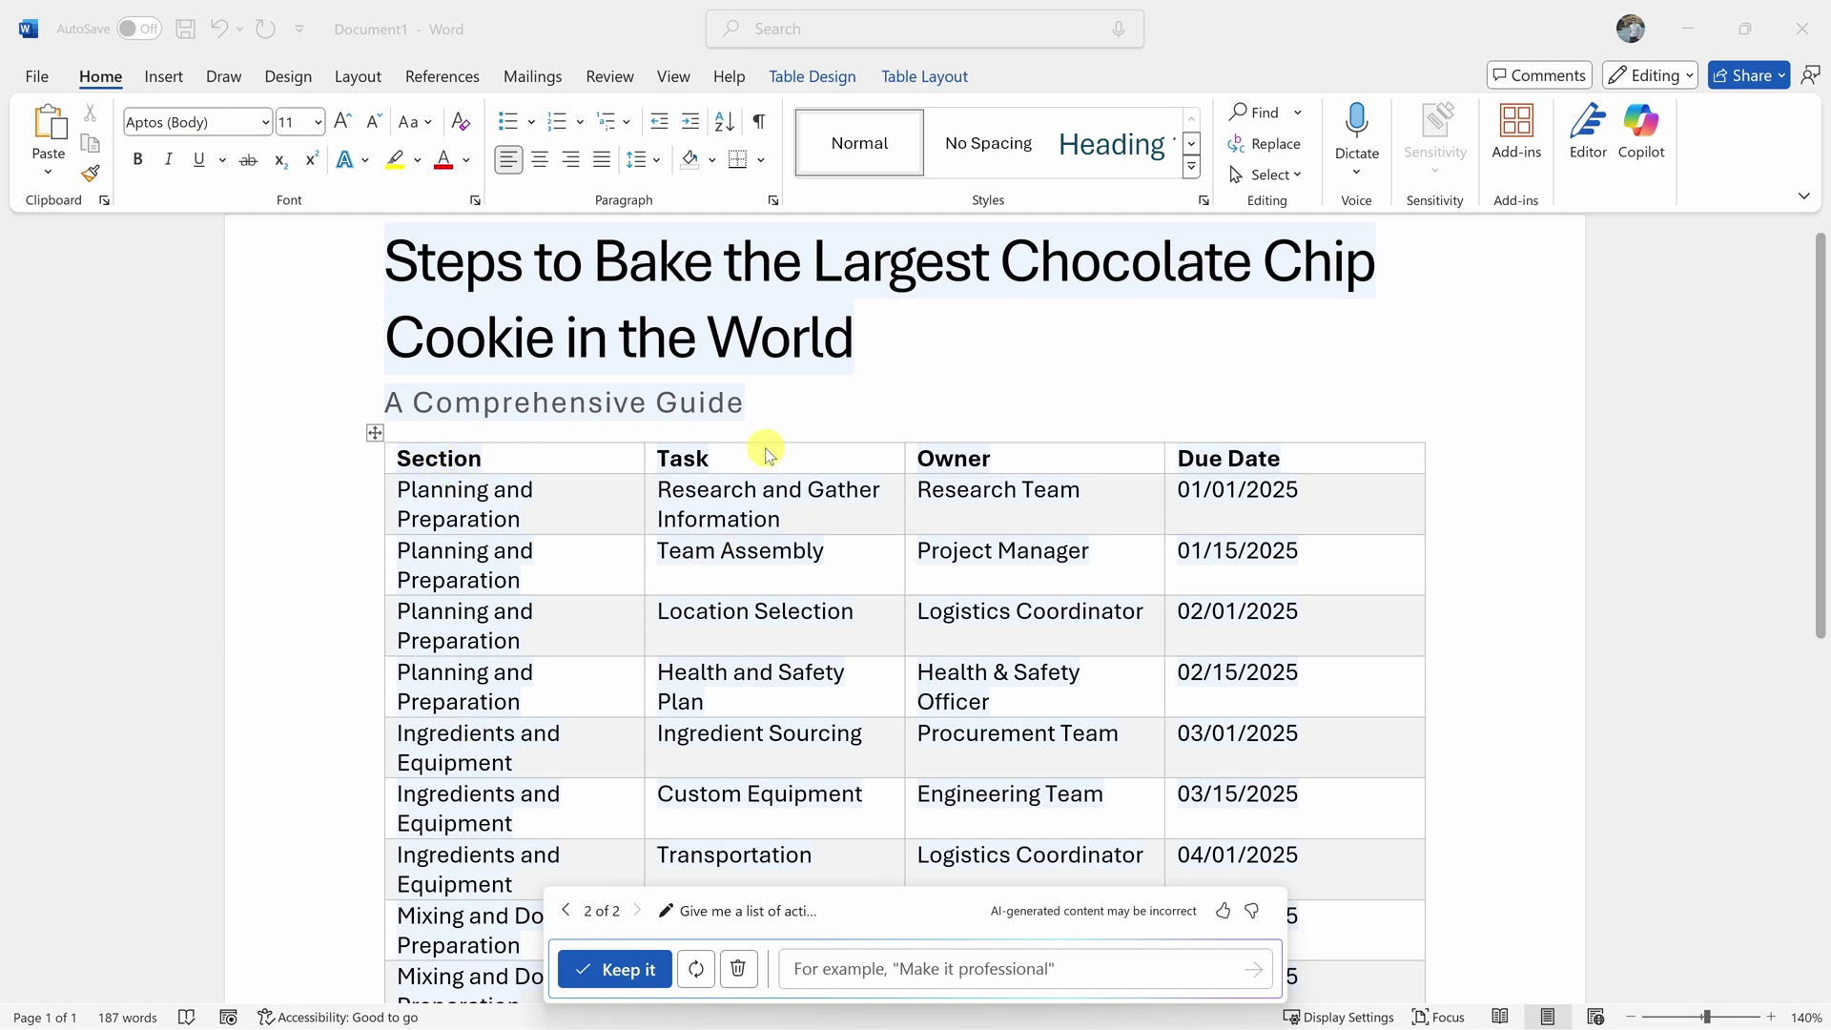
{"action": "scroll", "coordinate": [760, 515], "scroll_direction": "down", "scroll_amount": 4}
{"action": "scroll", "coordinate": [776, 675], "scroll_direction": "up", "scroll_amount": 4}
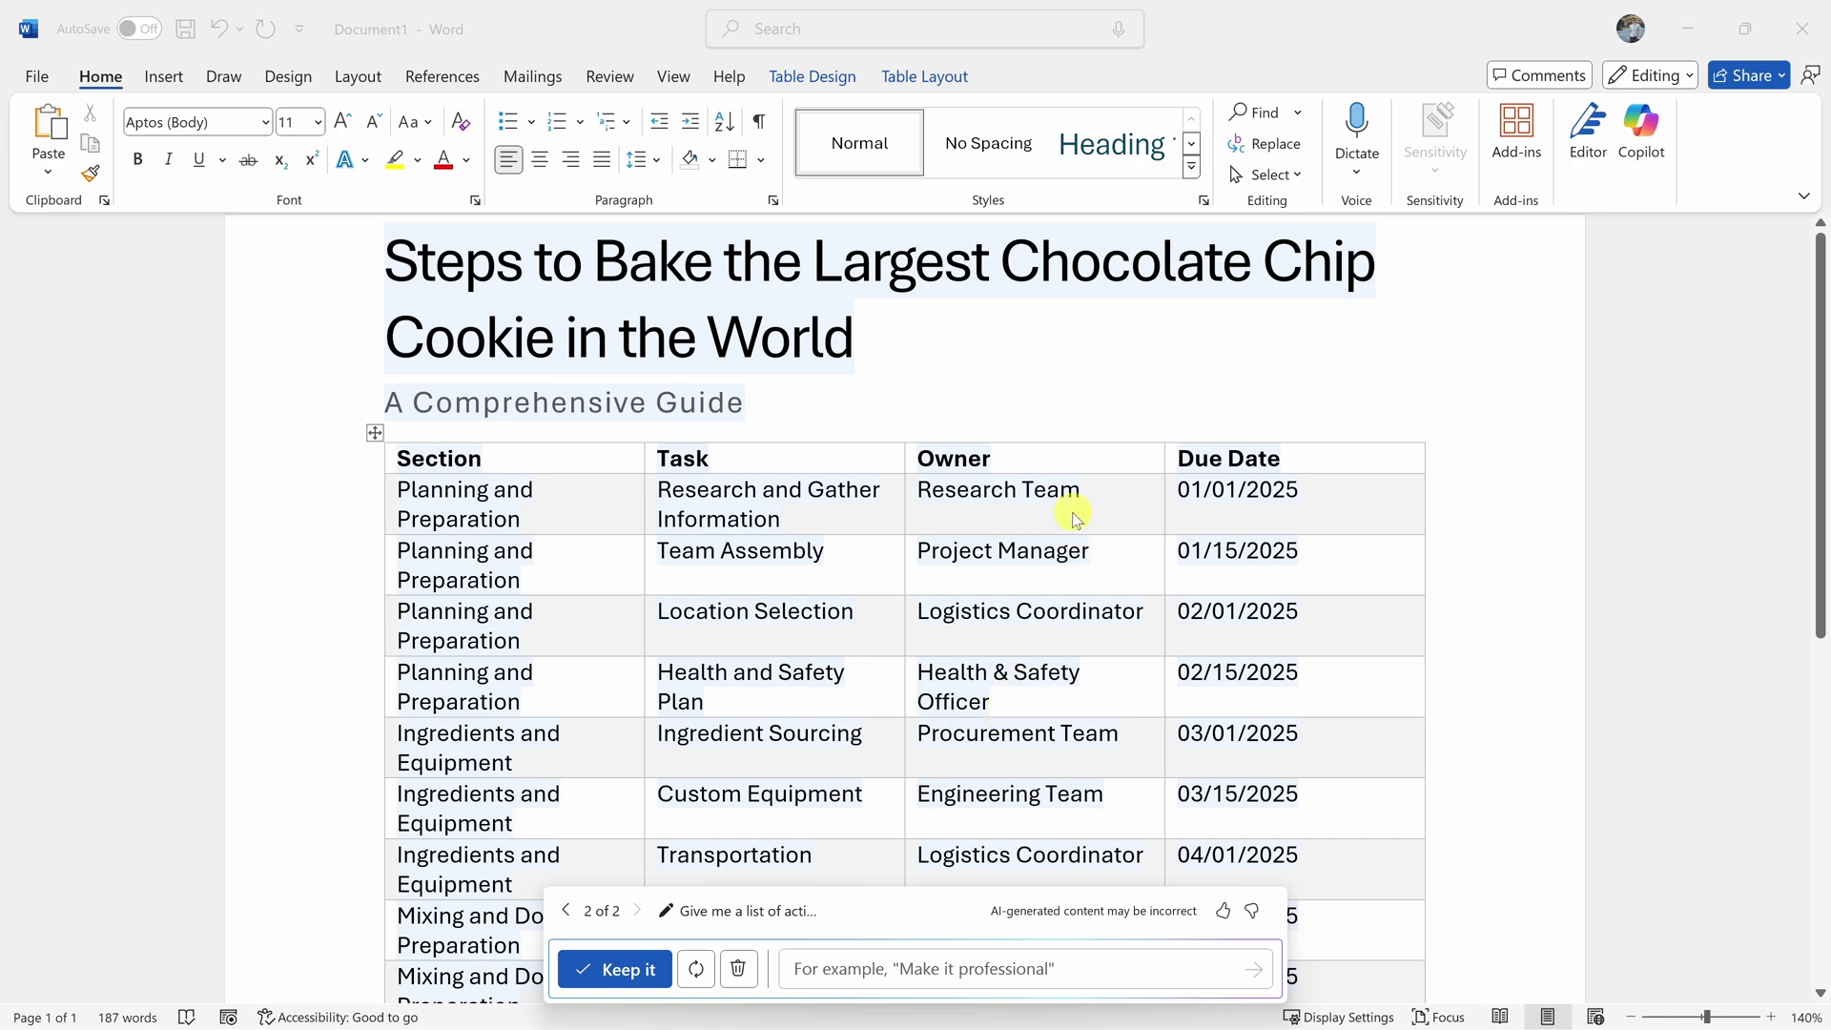
{"action": "scroll", "coordinate": [1071, 506], "scroll_direction": "down", "scroll_amount": 5}
{"action": "scroll", "coordinate": [1087, 730], "scroll_direction": "up", "scroll_amount": 5}
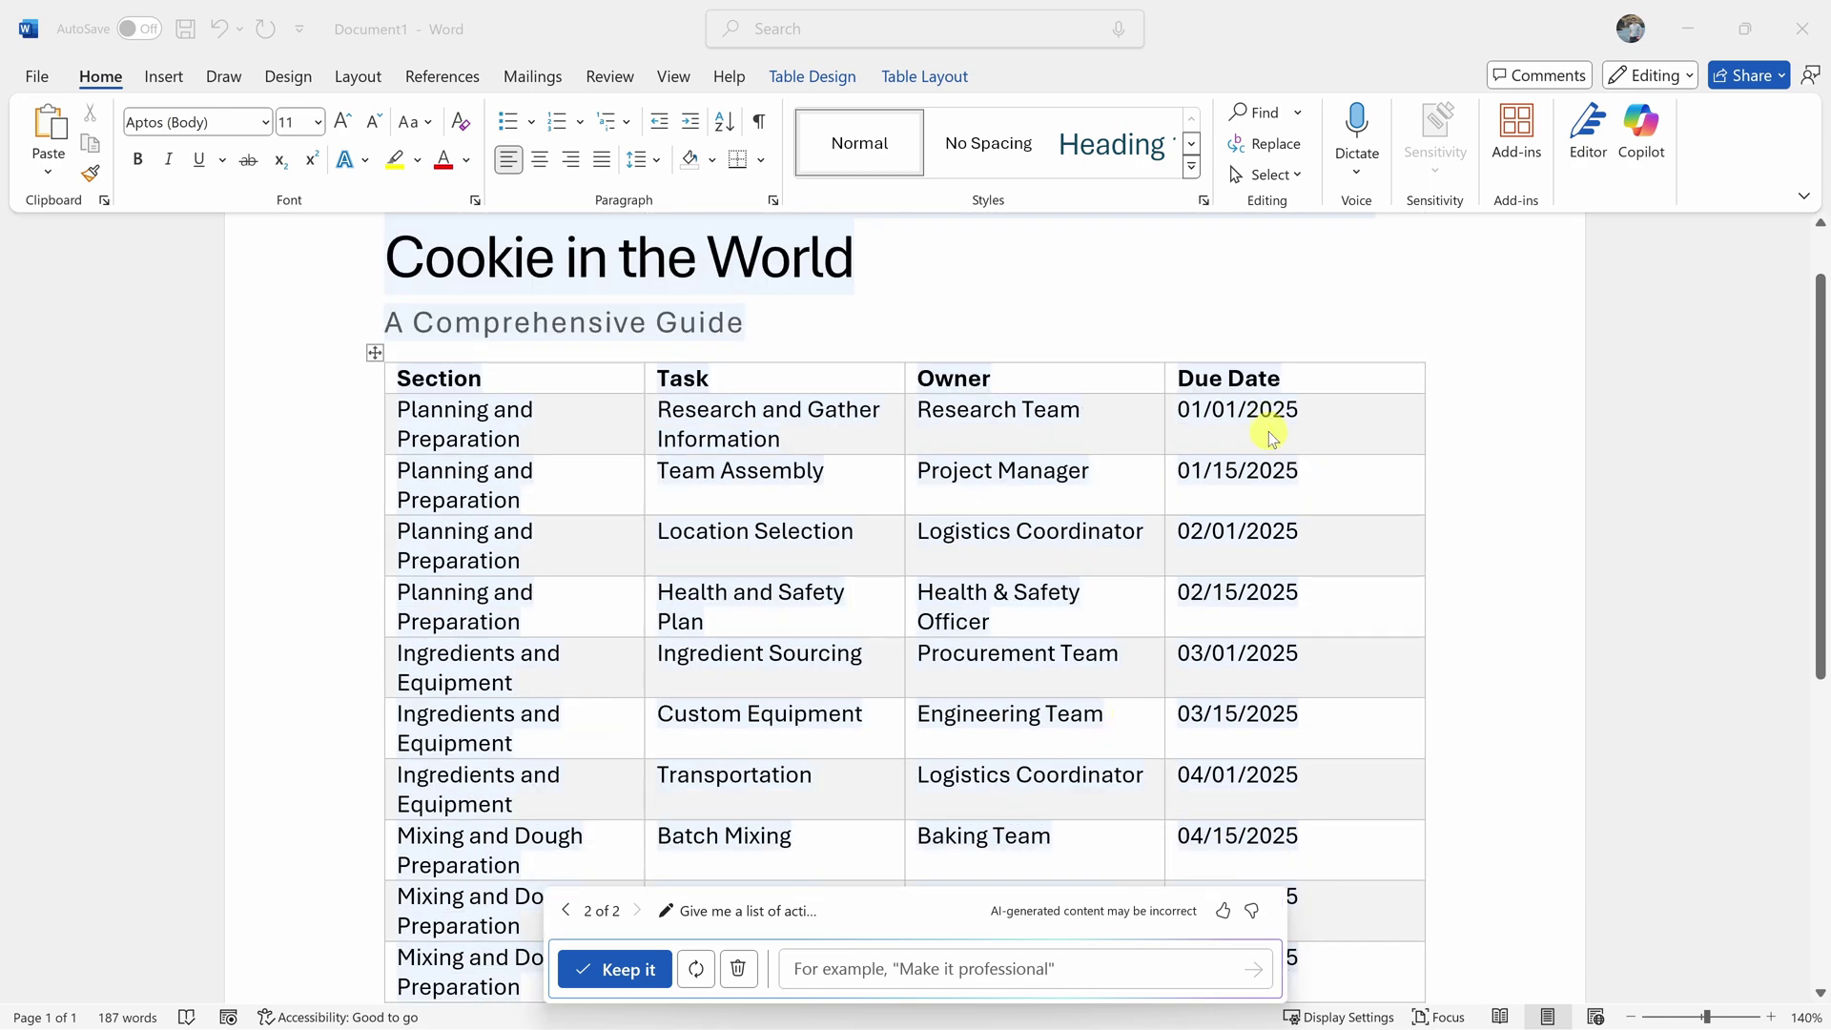
{"action": "scroll", "coordinate": [1271, 622], "scroll_direction": "down", "scroll_amount": 6}
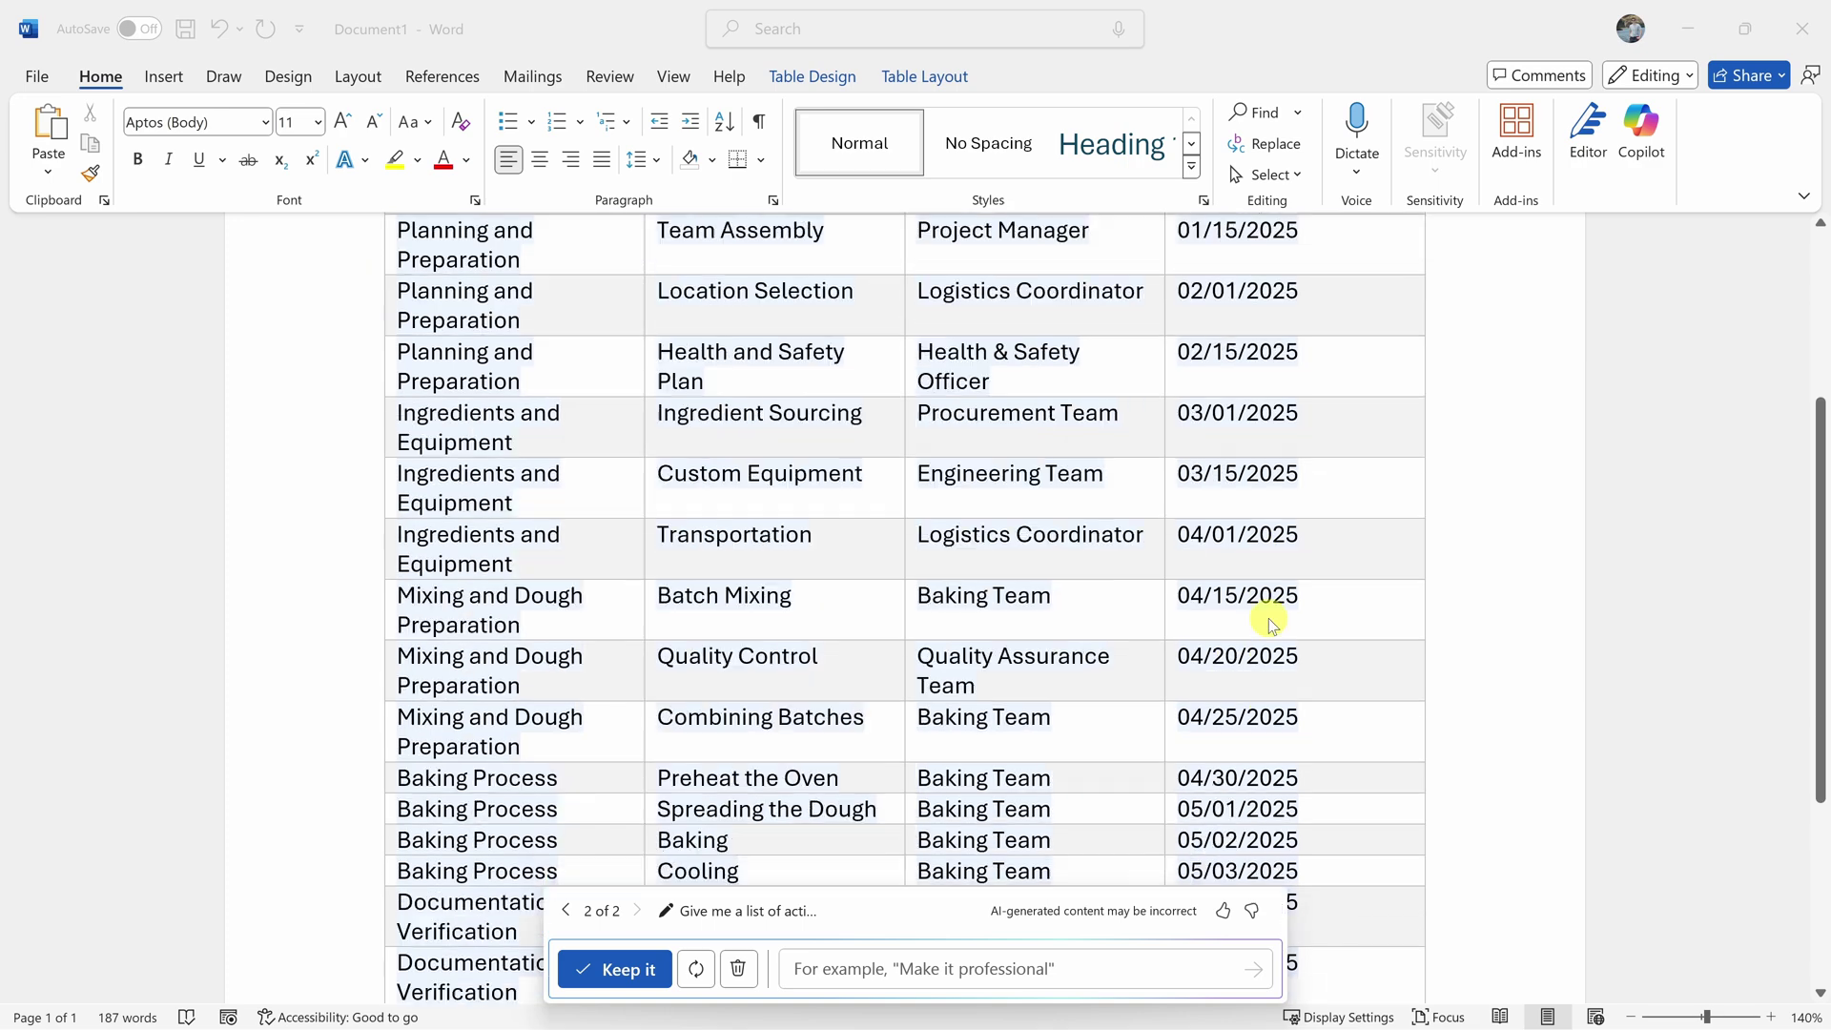
{"action": "scroll", "coordinate": [1272, 620], "scroll_direction": "up", "scroll_amount": 7}
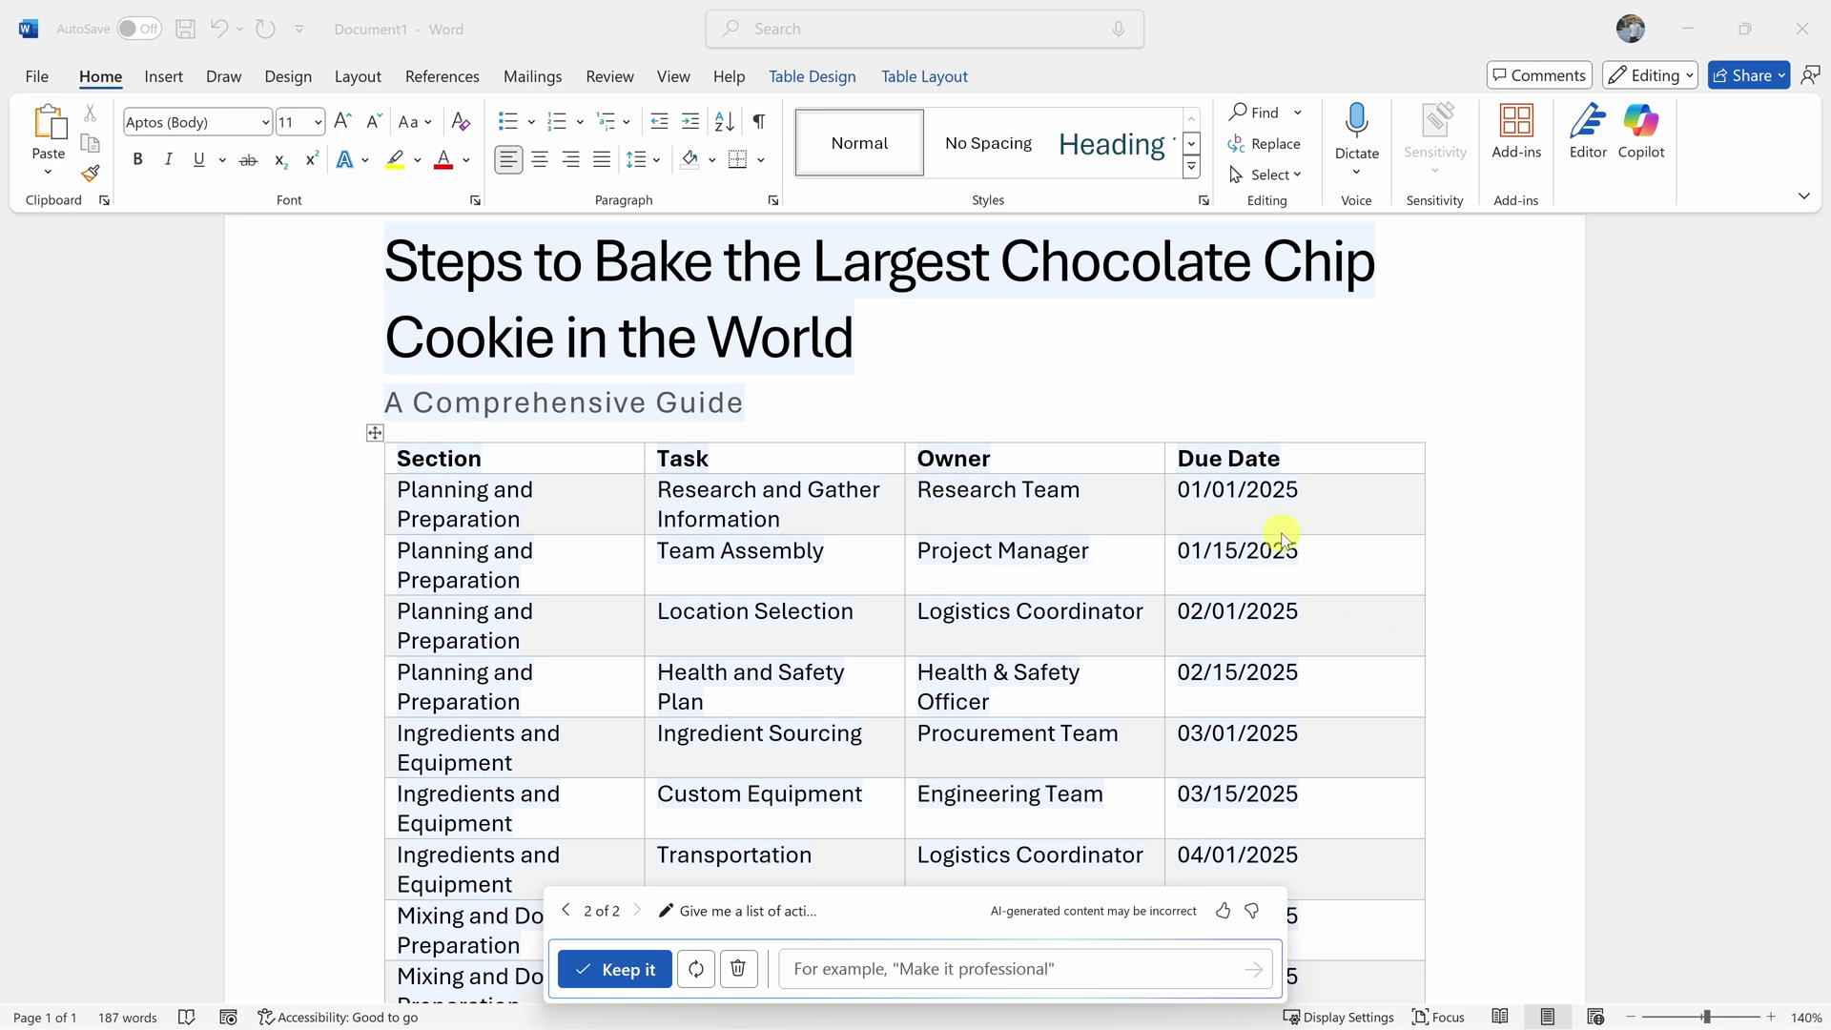
{"action": "scroll", "coordinate": [1283, 649], "scroll_direction": "down", "scroll_amount": 5}
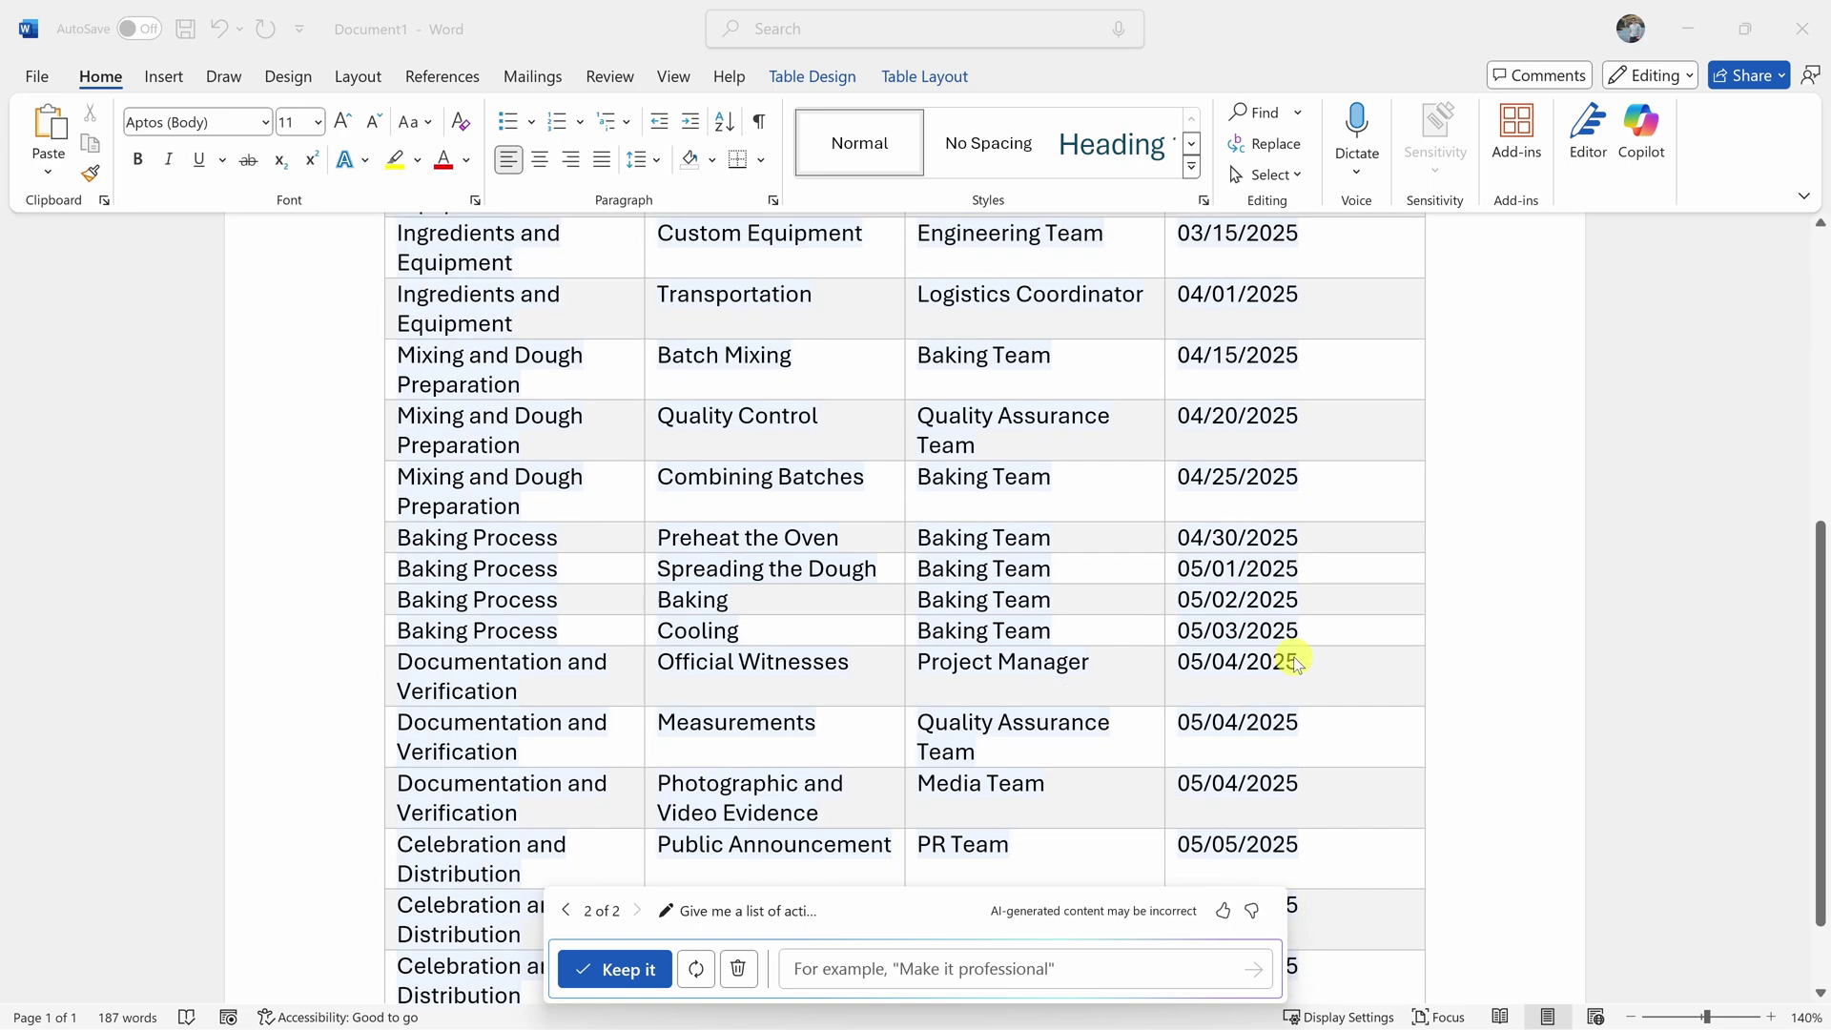
{"action": "scroll", "coordinate": [1296, 656], "scroll_direction": "down", "scroll_amount": 1}
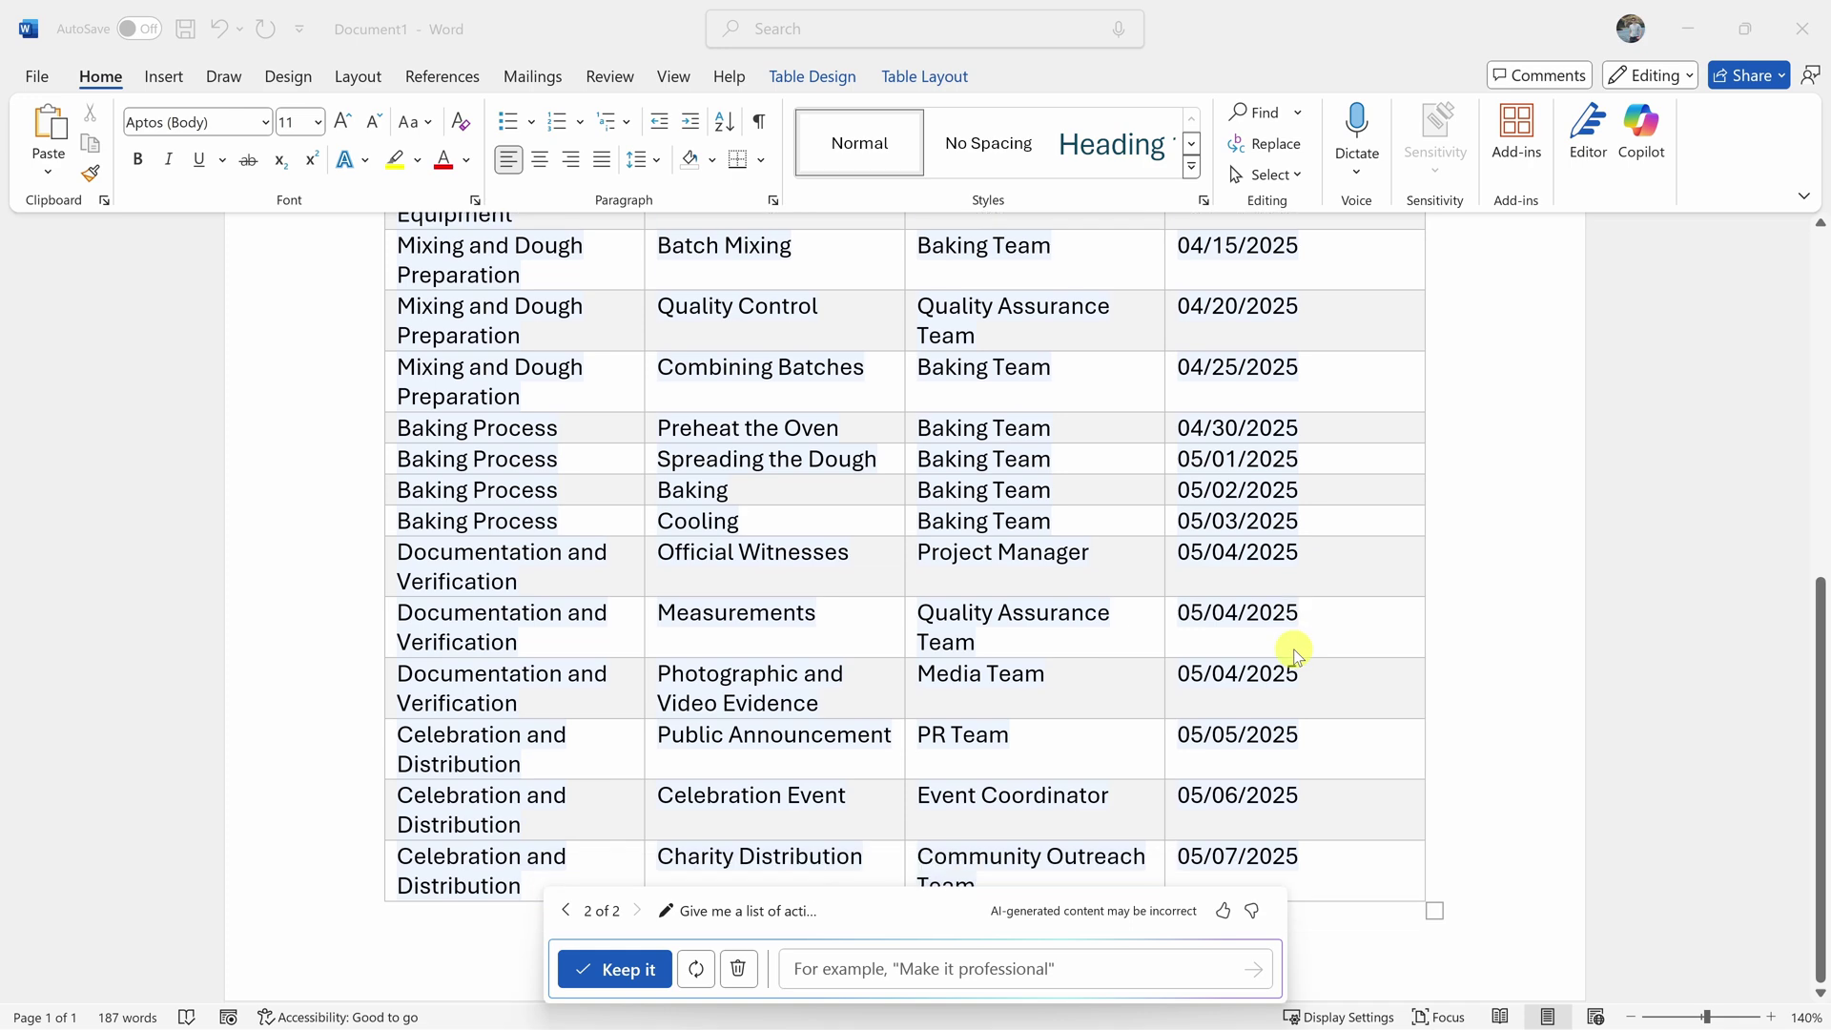
{"action": "scroll", "coordinate": [1295, 656], "scroll_direction": "up", "scroll_amount": 6}
Select and copy the whole generated cookie task table
{"action": "left_click", "coordinate": [1309, 620]}
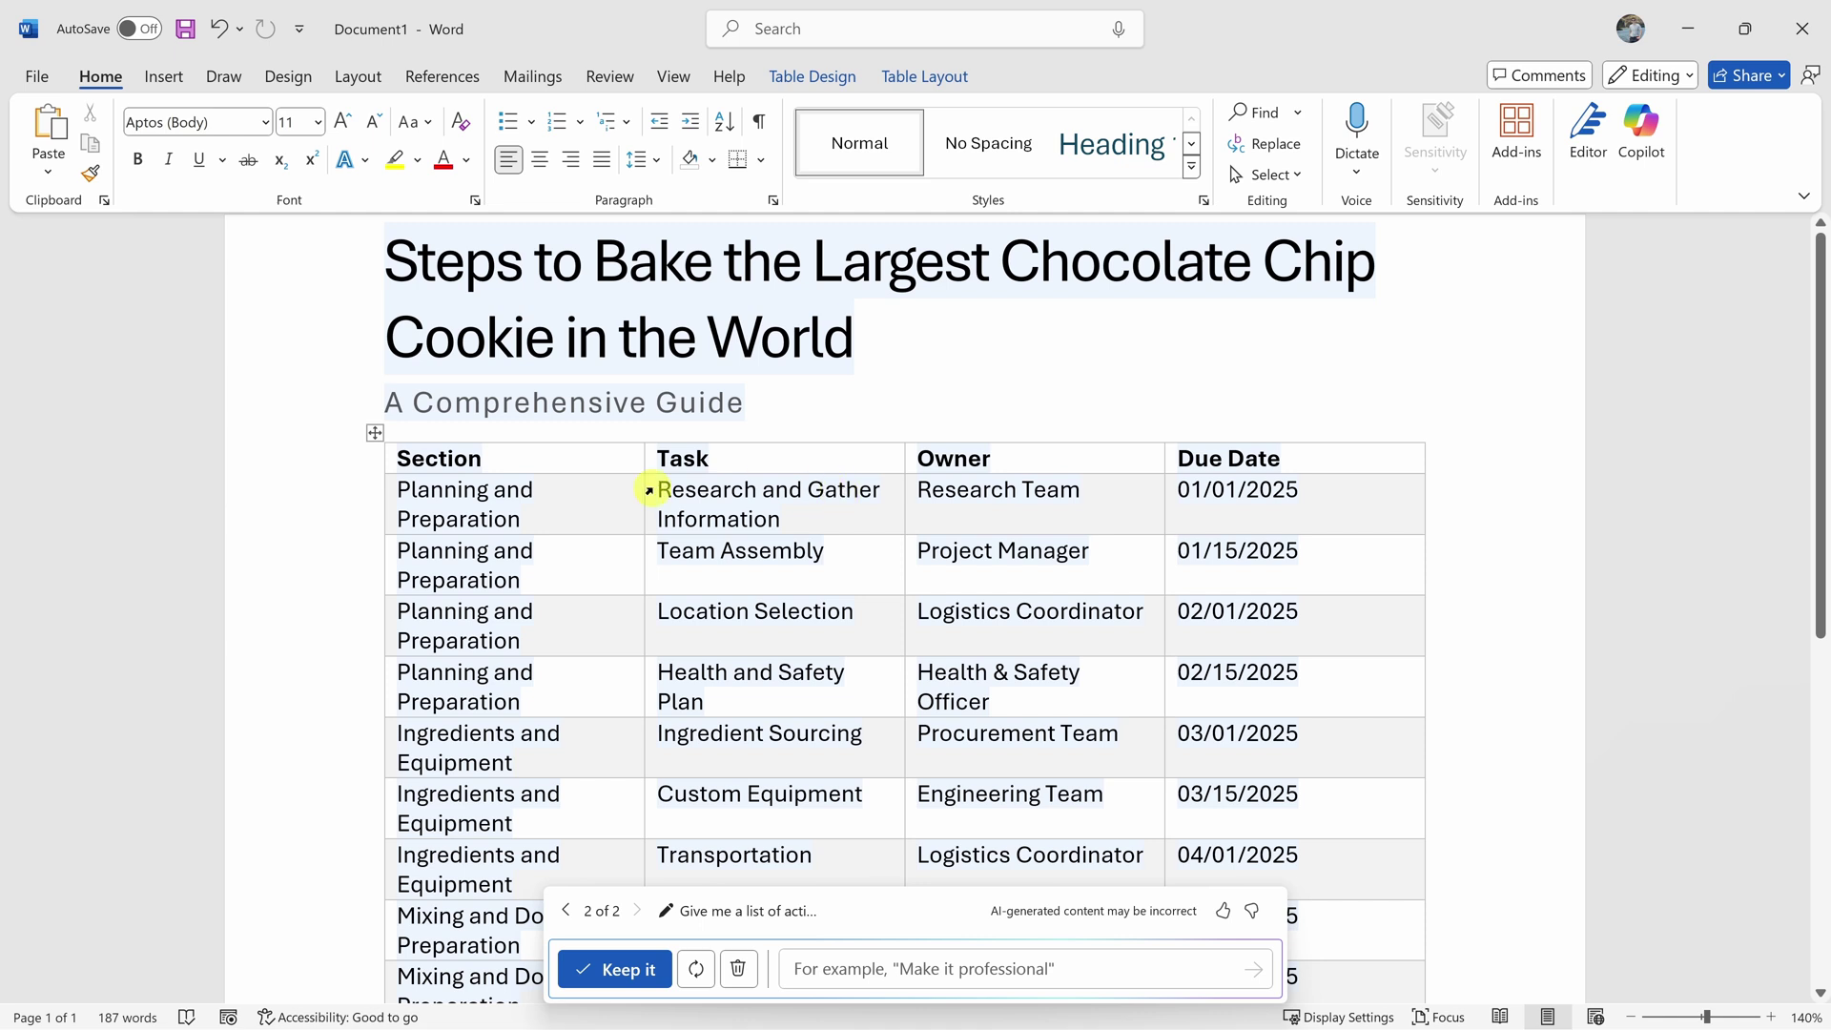
{"action": "left_click", "coordinate": [375, 434]}
{"action": "key", "text": "ctrl+c"}
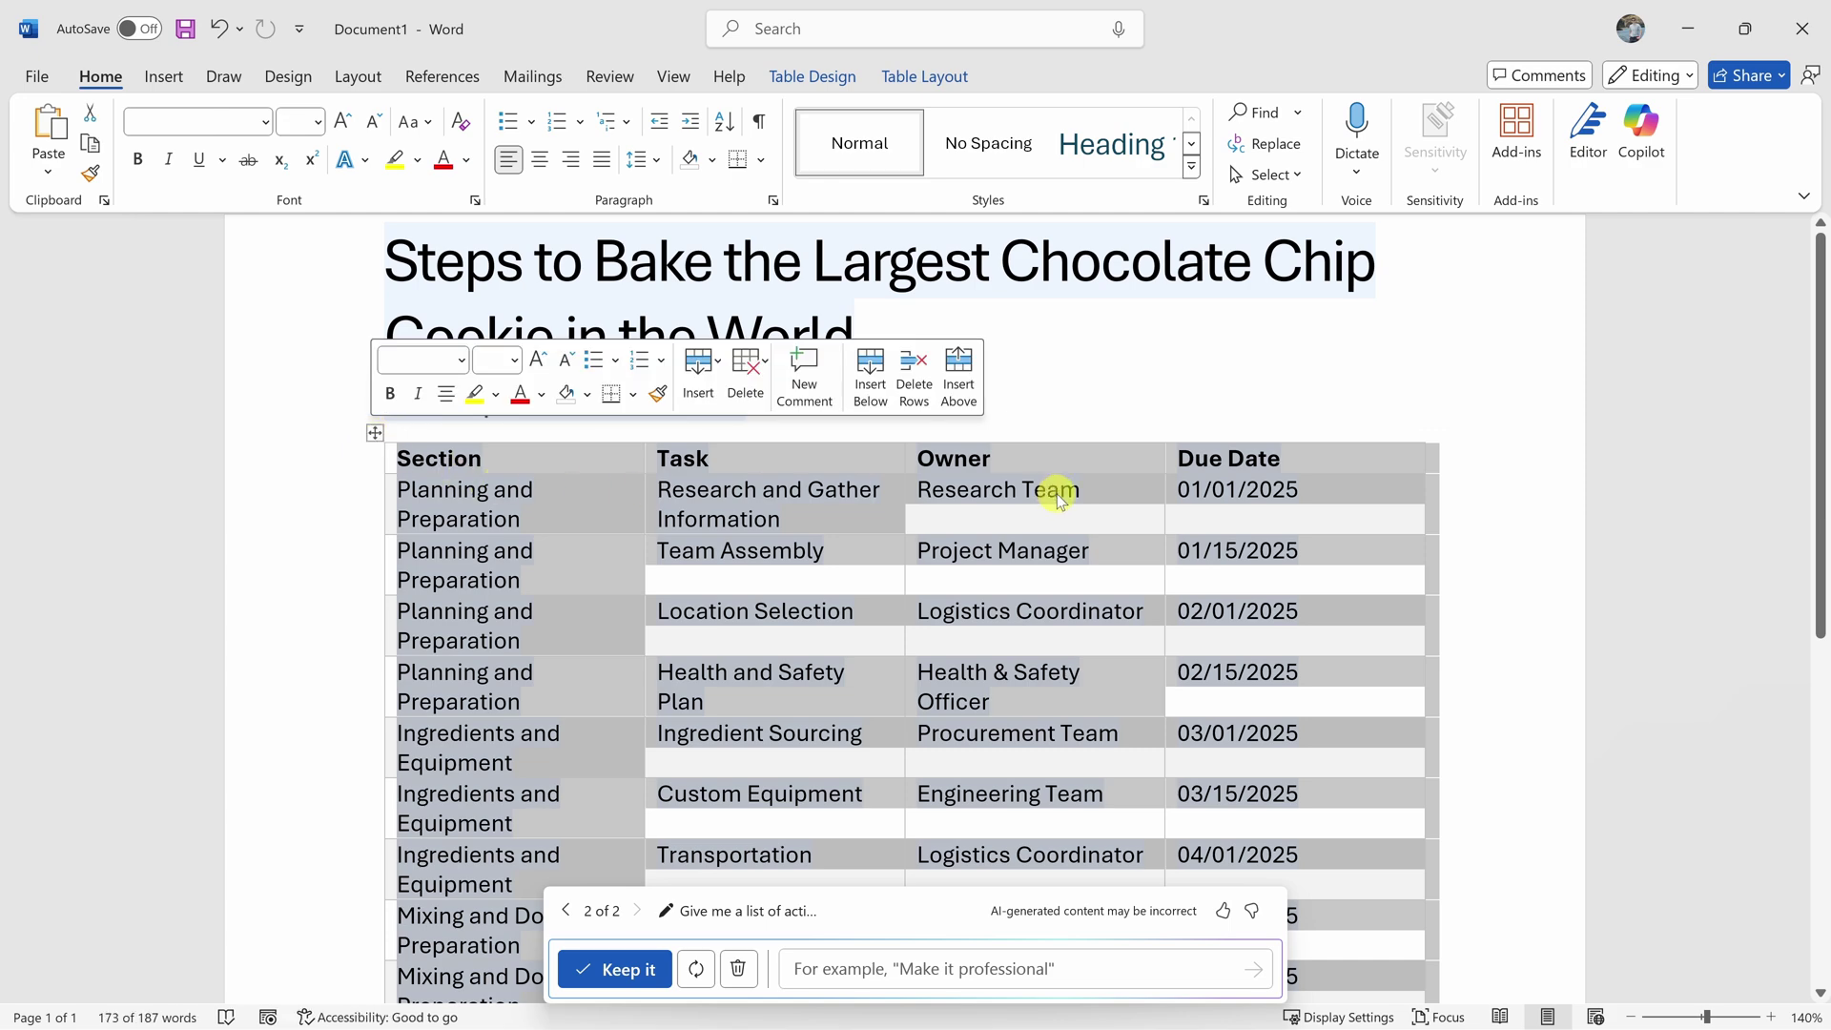
{"action": "key", "text": "ctrl+z"}
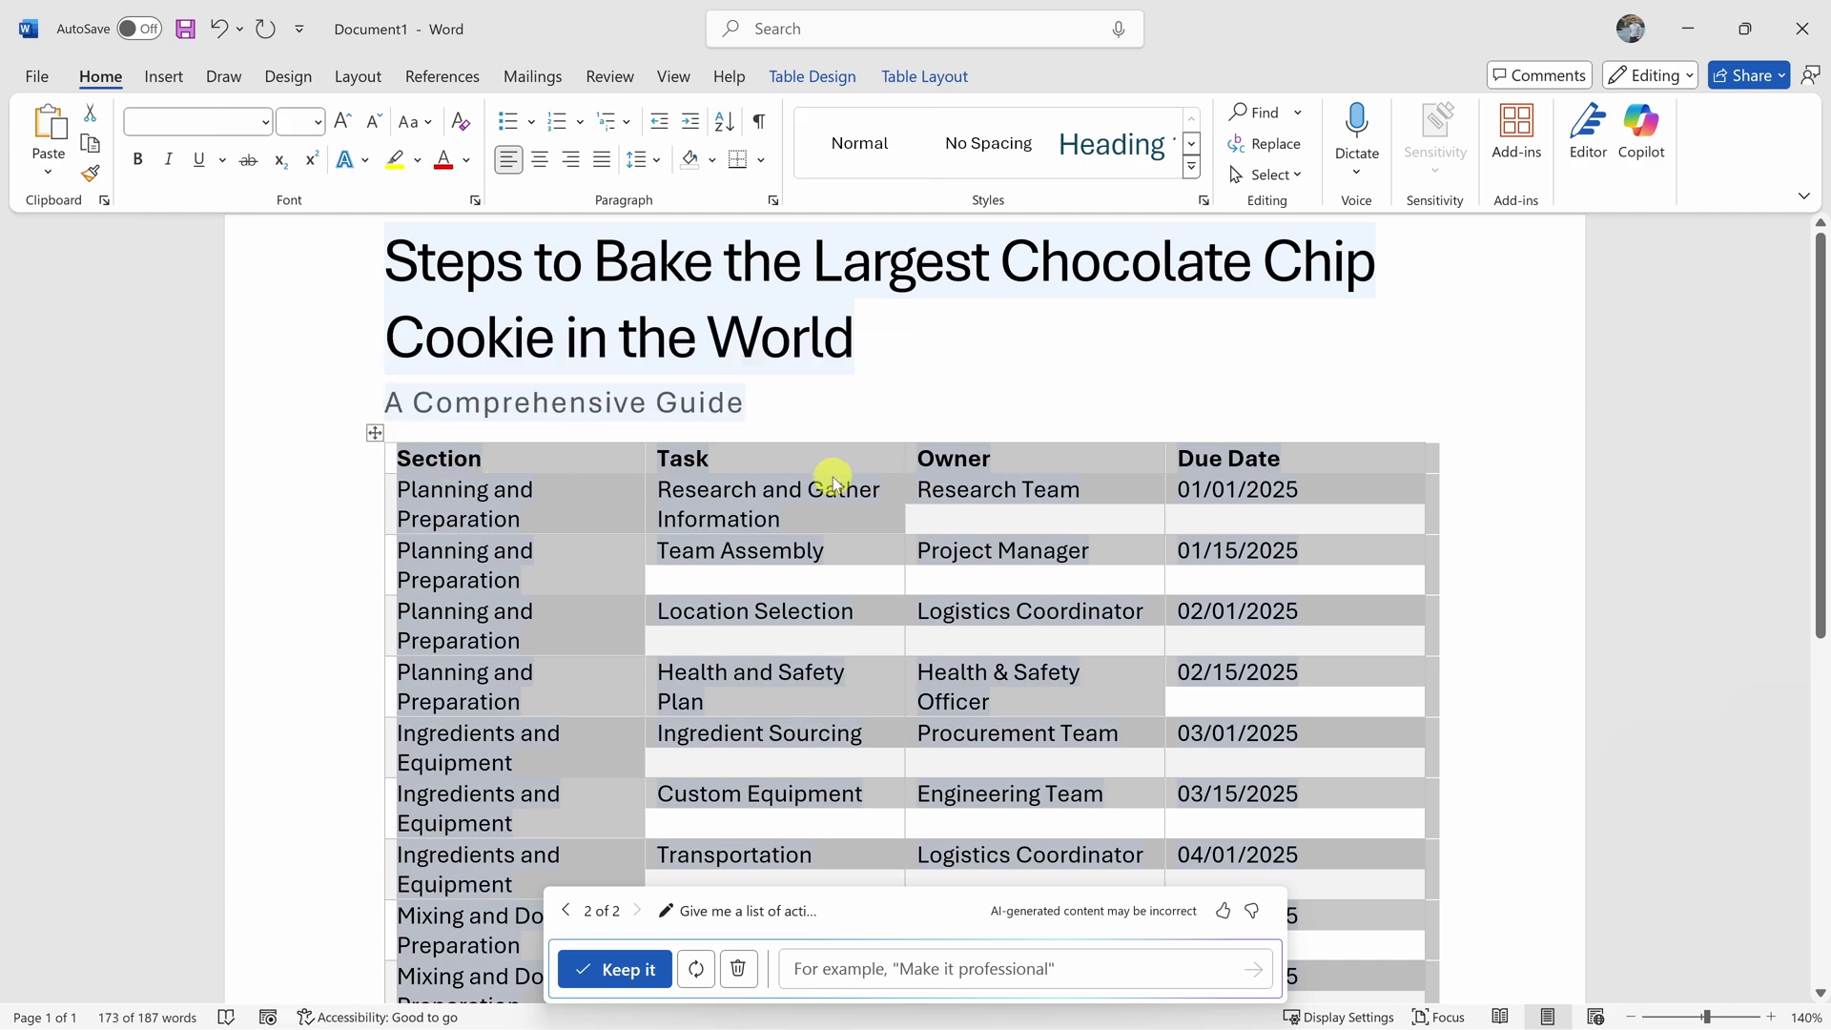
{"action": "left_click", "coordinate": [844, 450]}
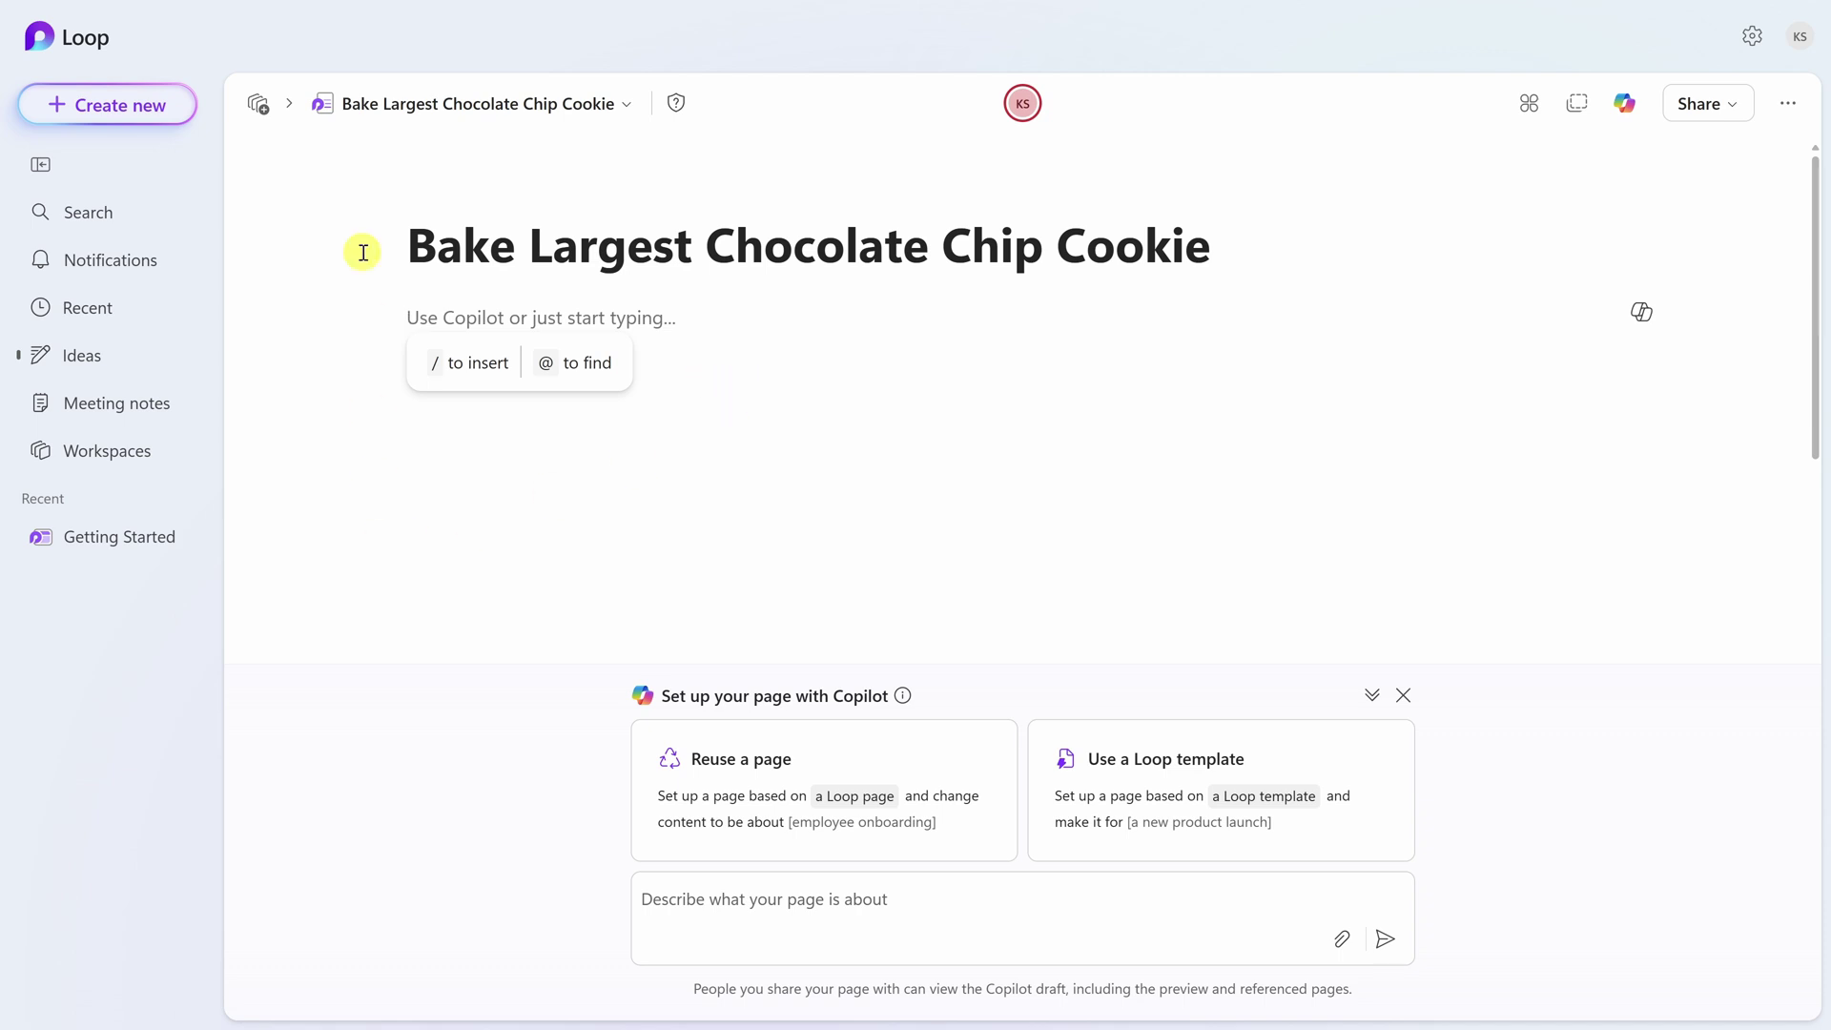
Paste the cookie task table into the Loop page, starting with Research and Gather Information on 01/01/2025
{"action": "key", "text": "ctrl+v"}
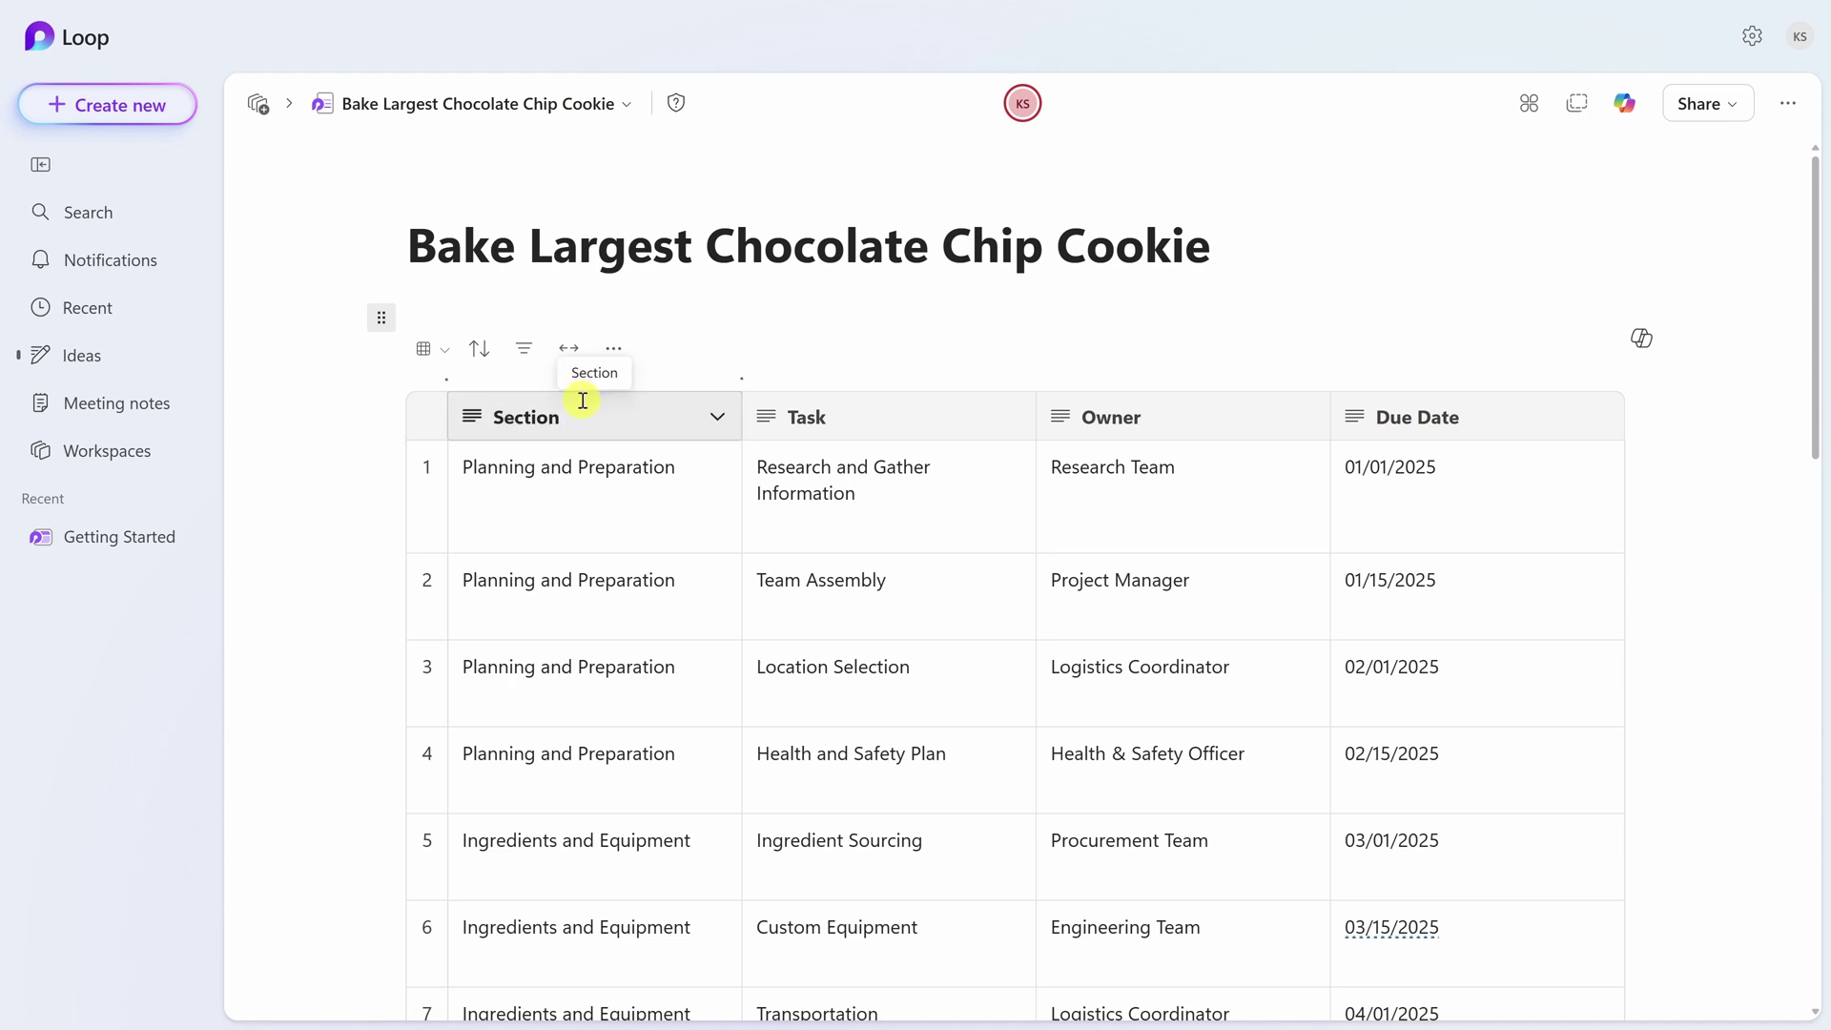
{"action": "scroll", "coordinate": [791, 458], "scroll_direction": "down", "scroll_amount": 10}
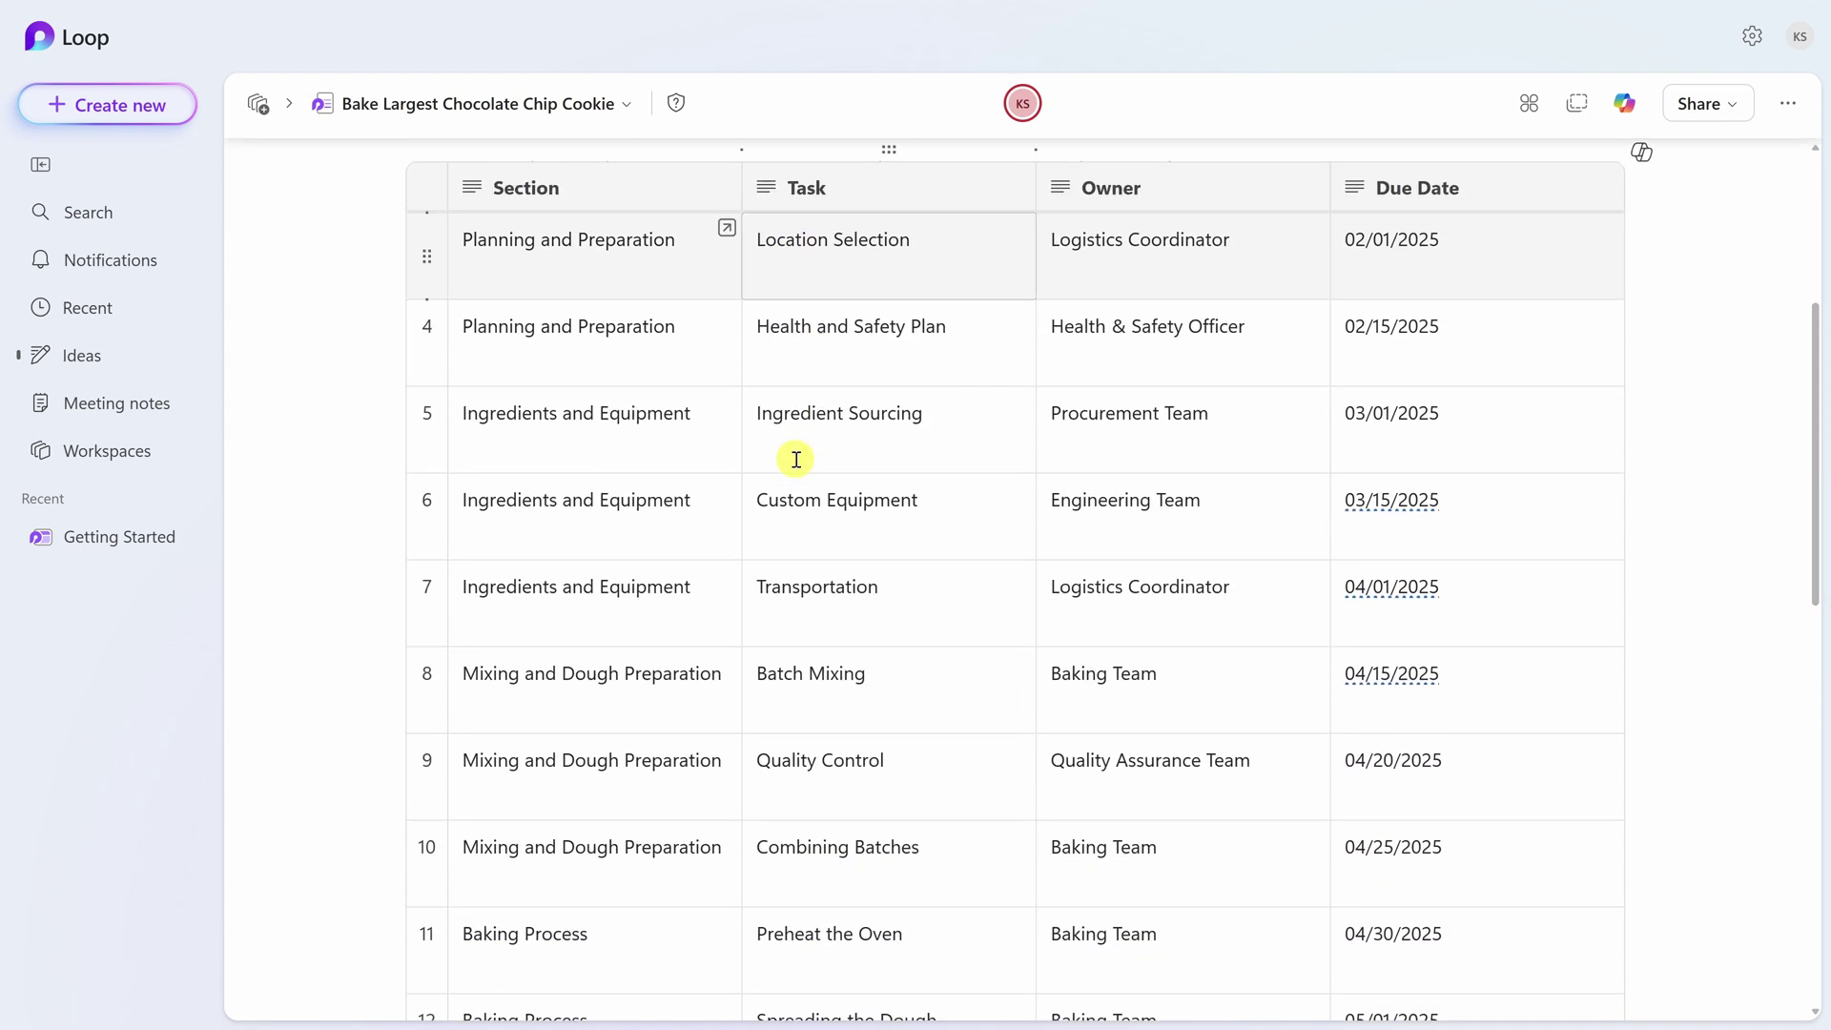
{"action": "scroll", "coordinate": [798, 465], "scroll_direction": "up", "scroll_amount": 10}
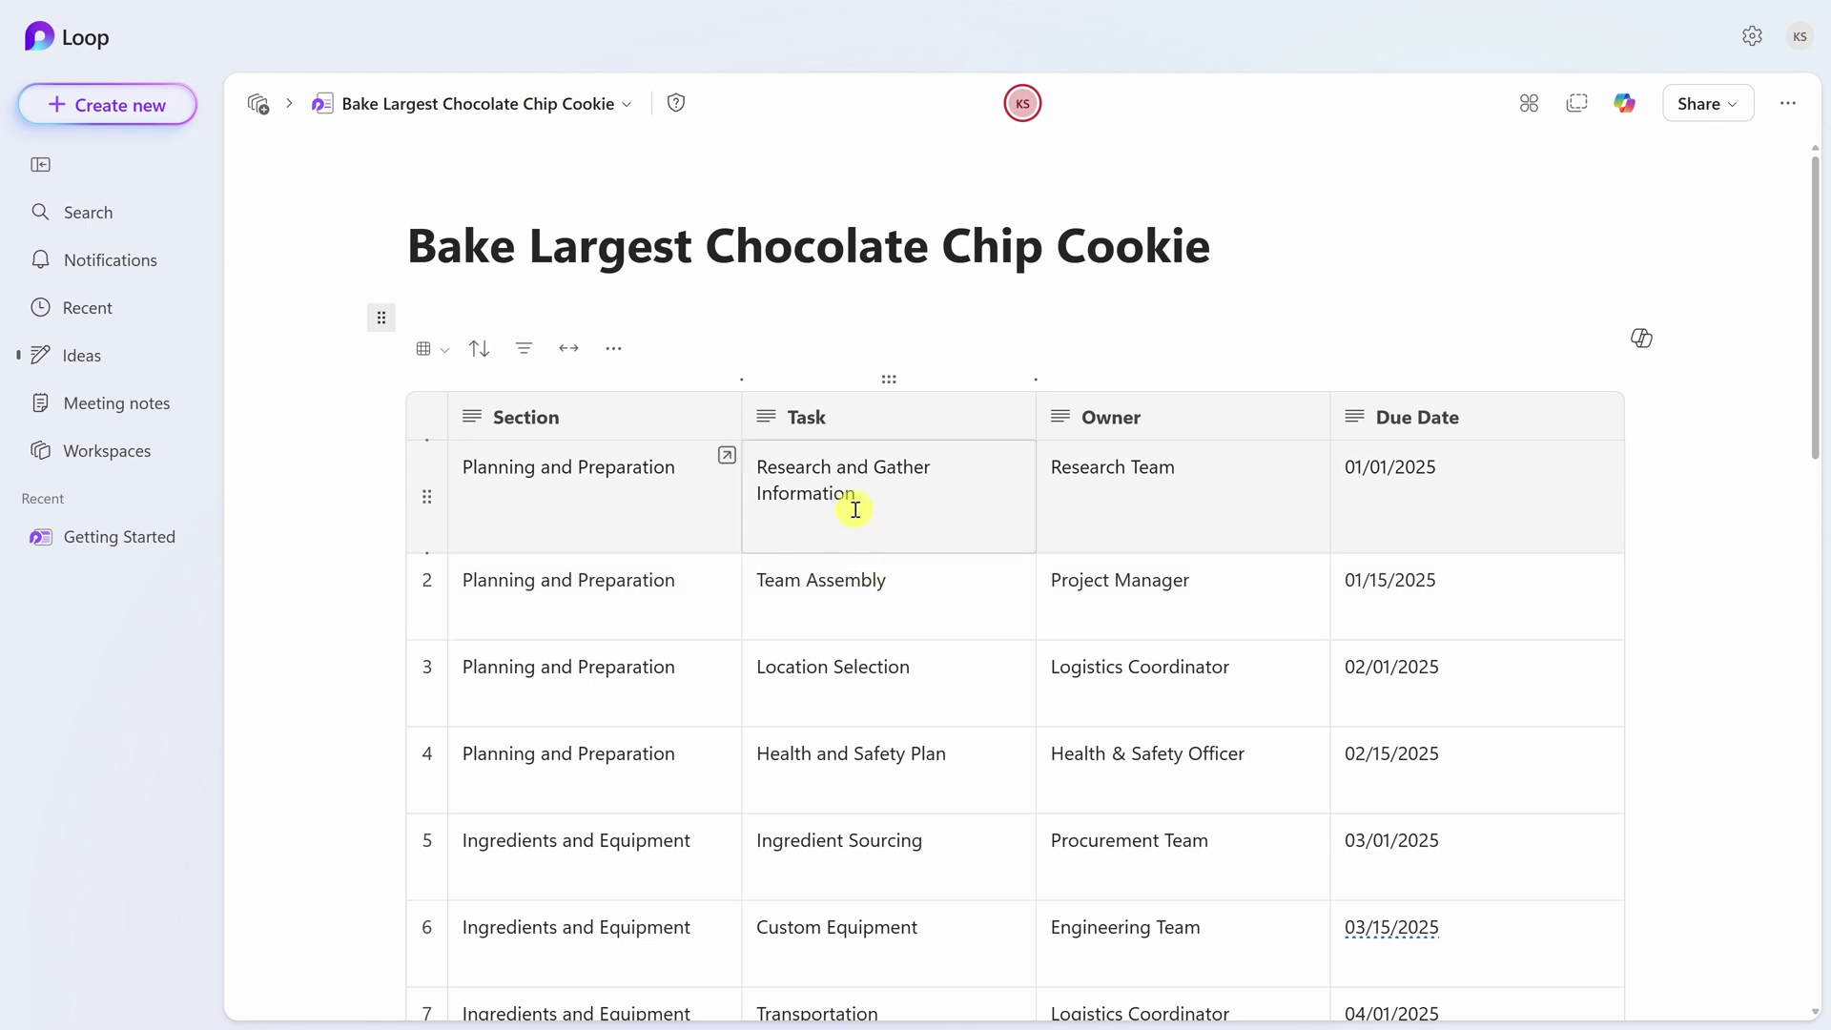
Ask Loop Copilot 'How many tasks does the baking team have?' and review its five-task answer
{"action": "left_click", "coordinate": [1624, 103]}
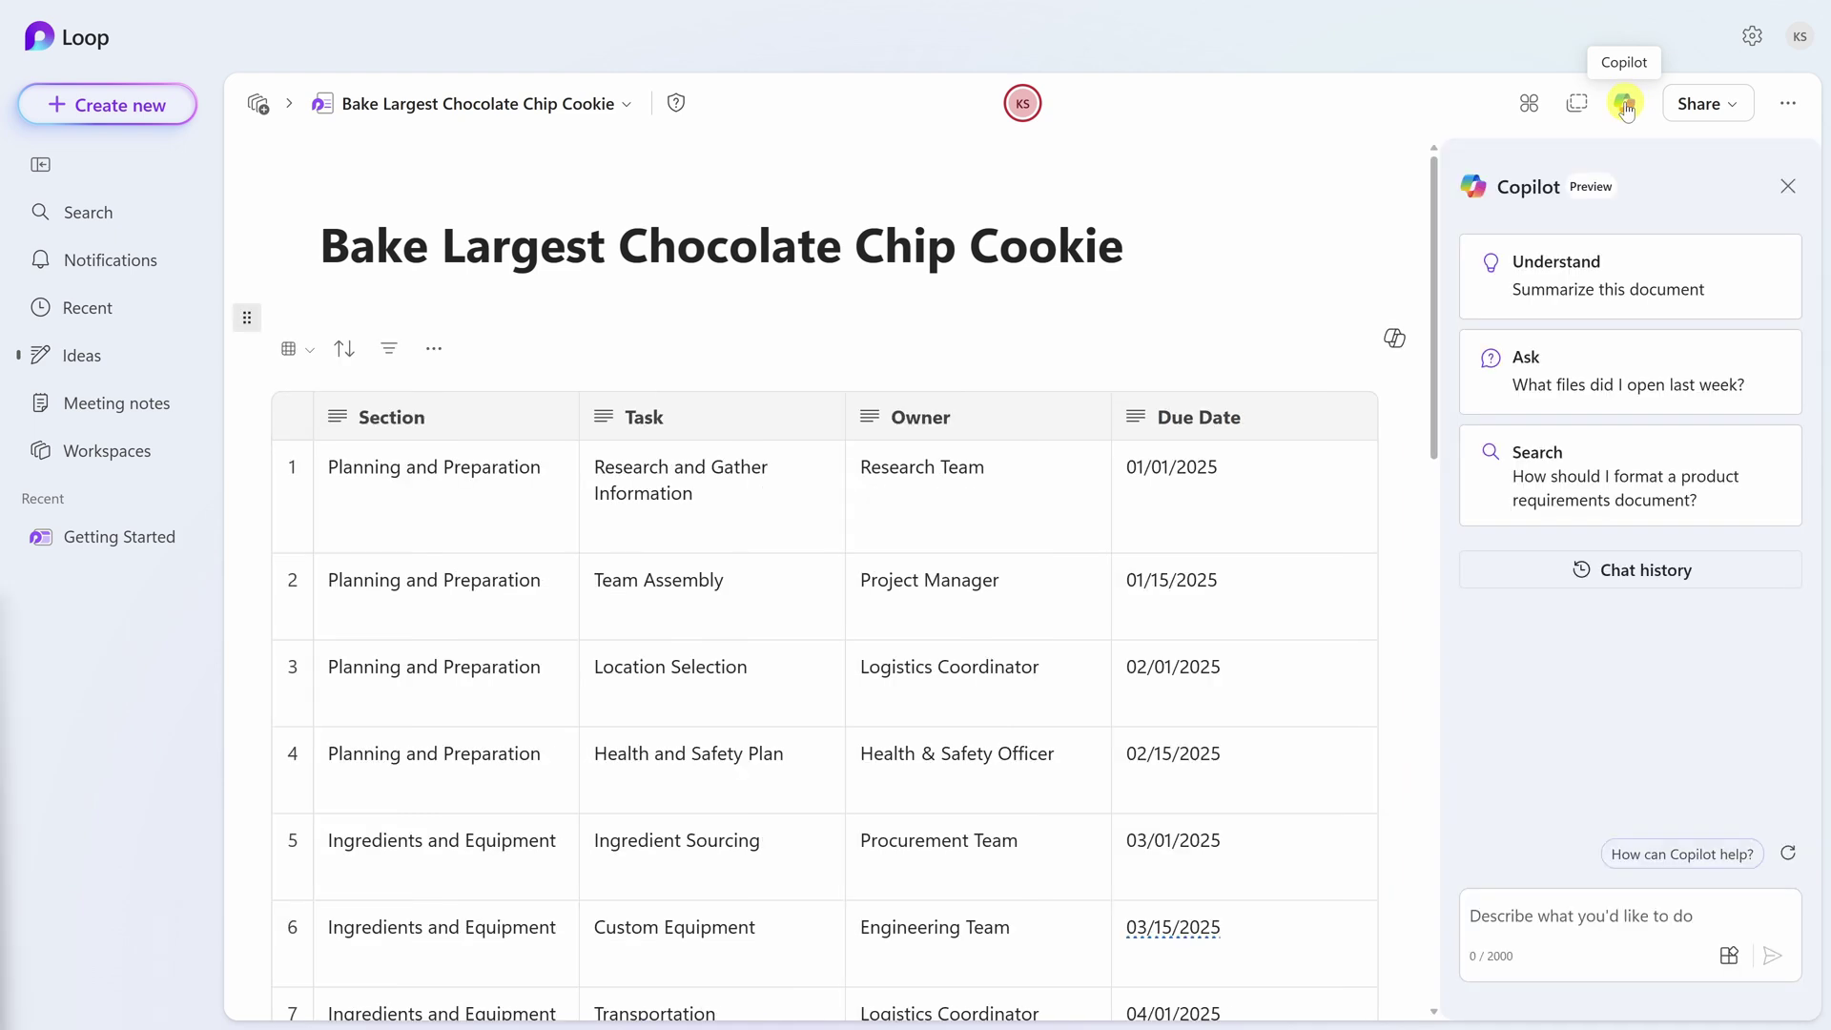
{"action": "left_click", "coordinate": [1622, 916]}
{"action": "type", "text": "How many tasks does the baking team have?"}
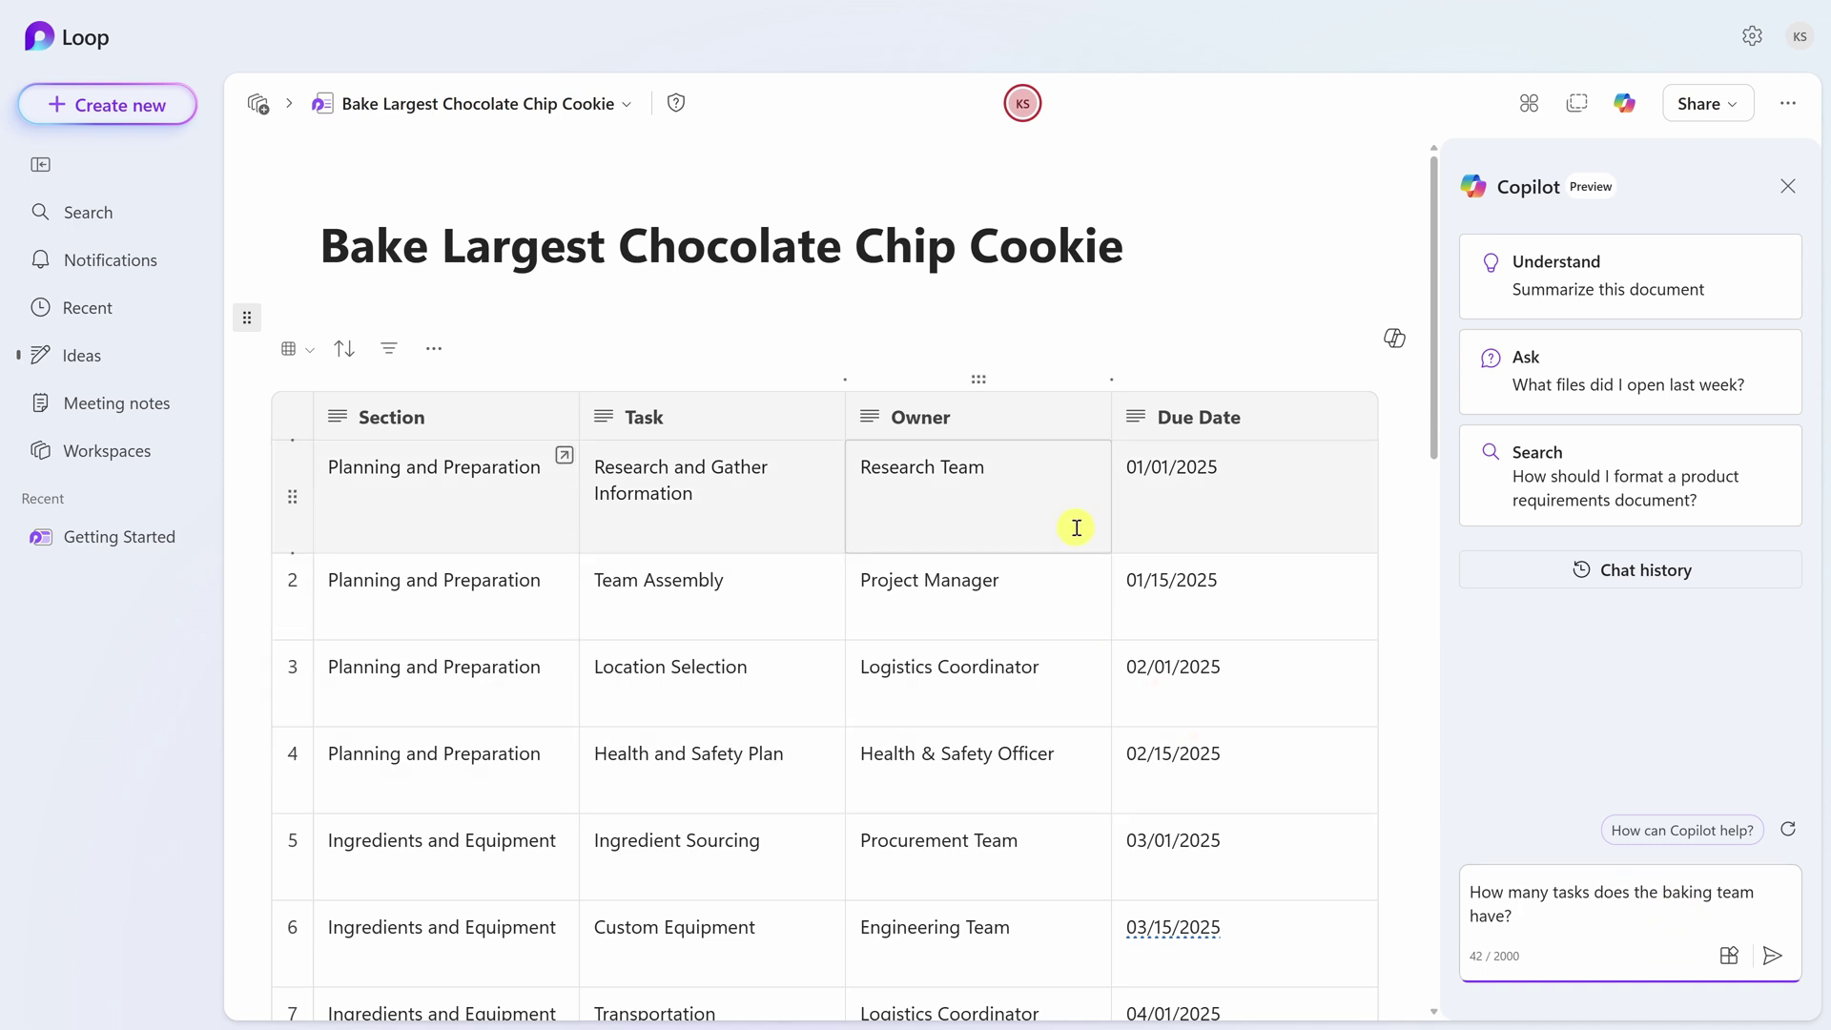
{"action": "scroll", "coordinate": [1073, 582], "scroll_direction": "down", "scroll_amount": 4}
{"action": "scroll", "coordinate": [1074, 600], "scroll_direction": "up", "scroll_amount": 4}
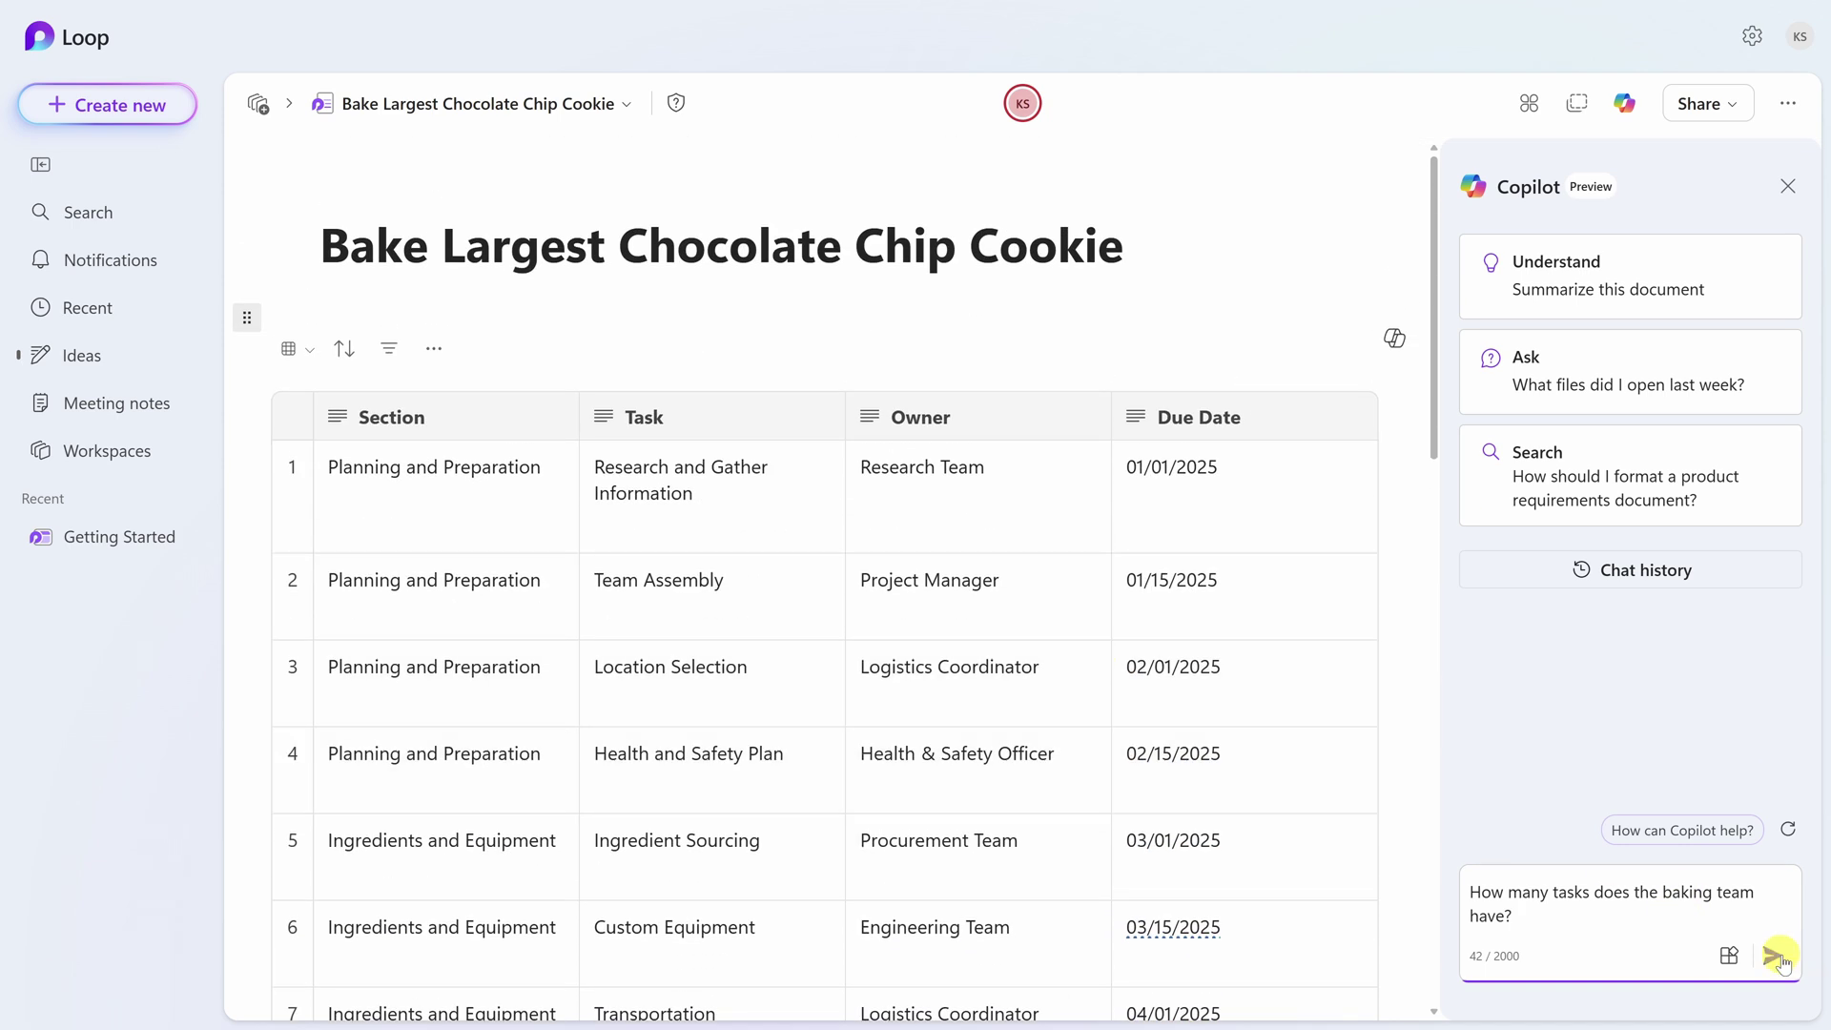
{"action": "left_click", "coordinate": [1774, 957]}
{"action": "scroll", "coordinate": [1638, 568], "scroll_direction": "up", "scroll_amount": 3}
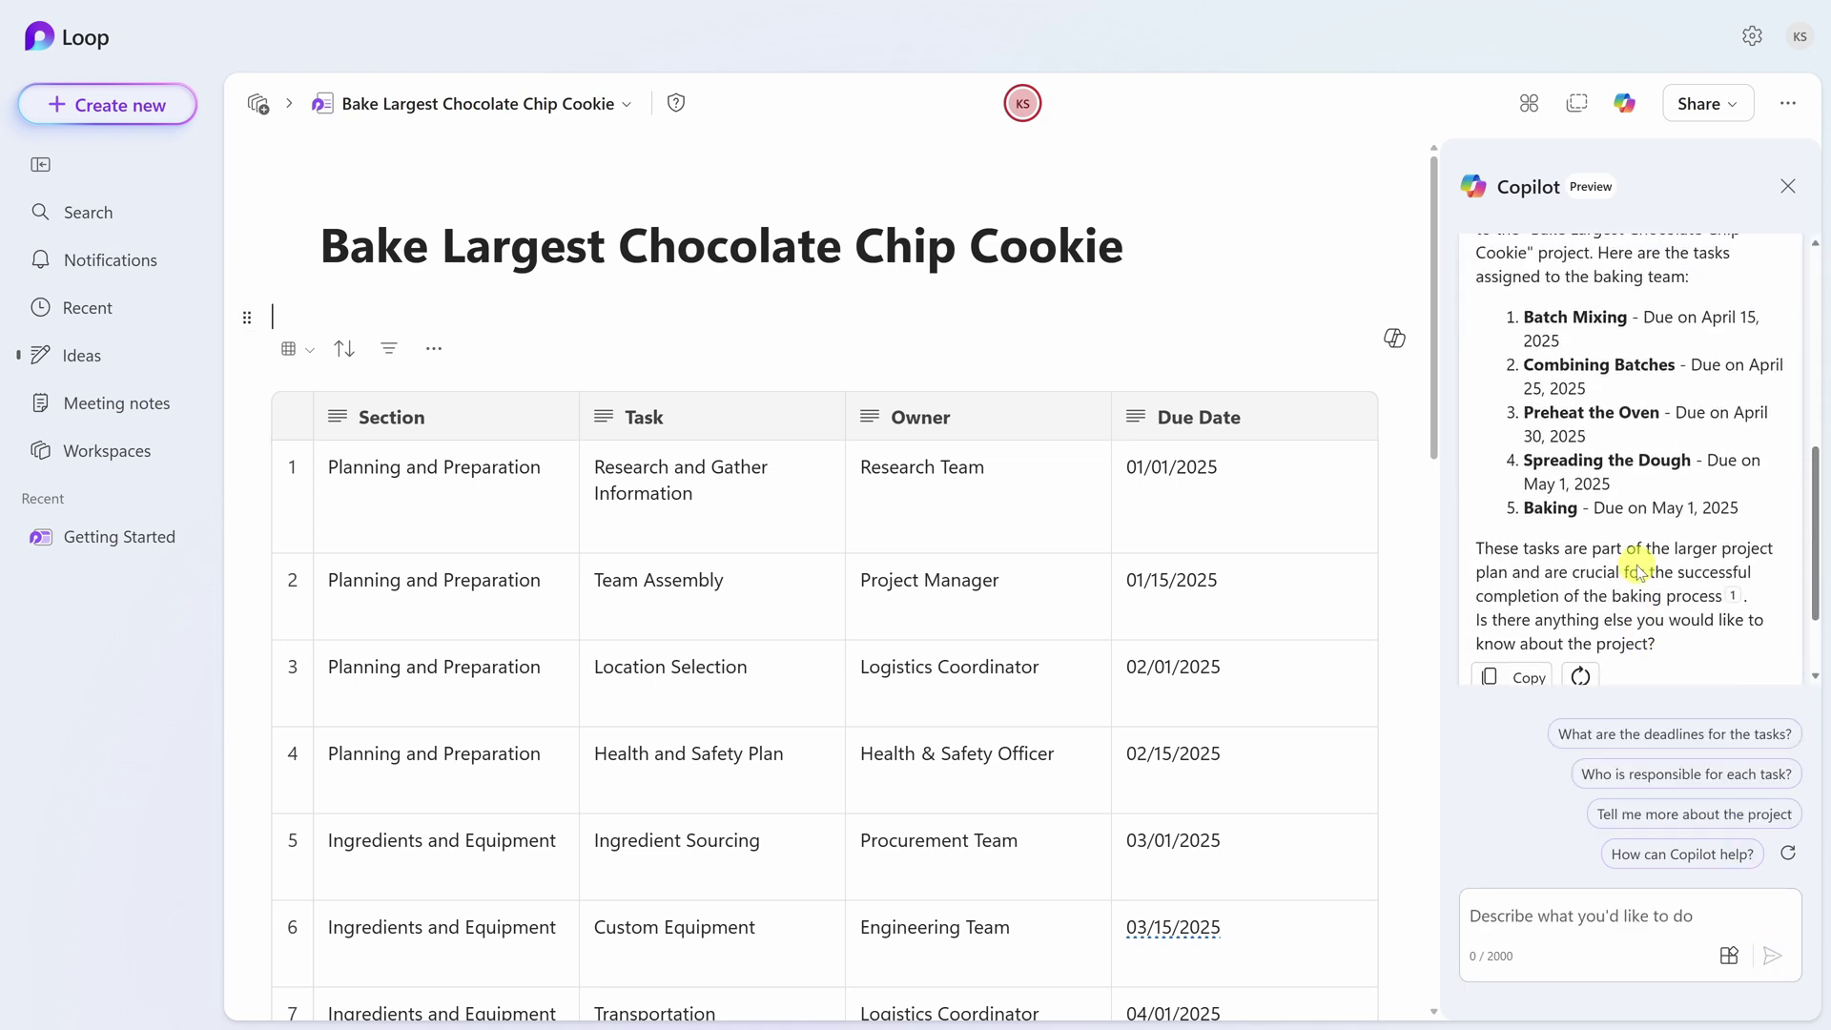
{"action": "scroll", "coordinate": [1643, 567], "scroll_direction": "down", "scroll_amount": 2}
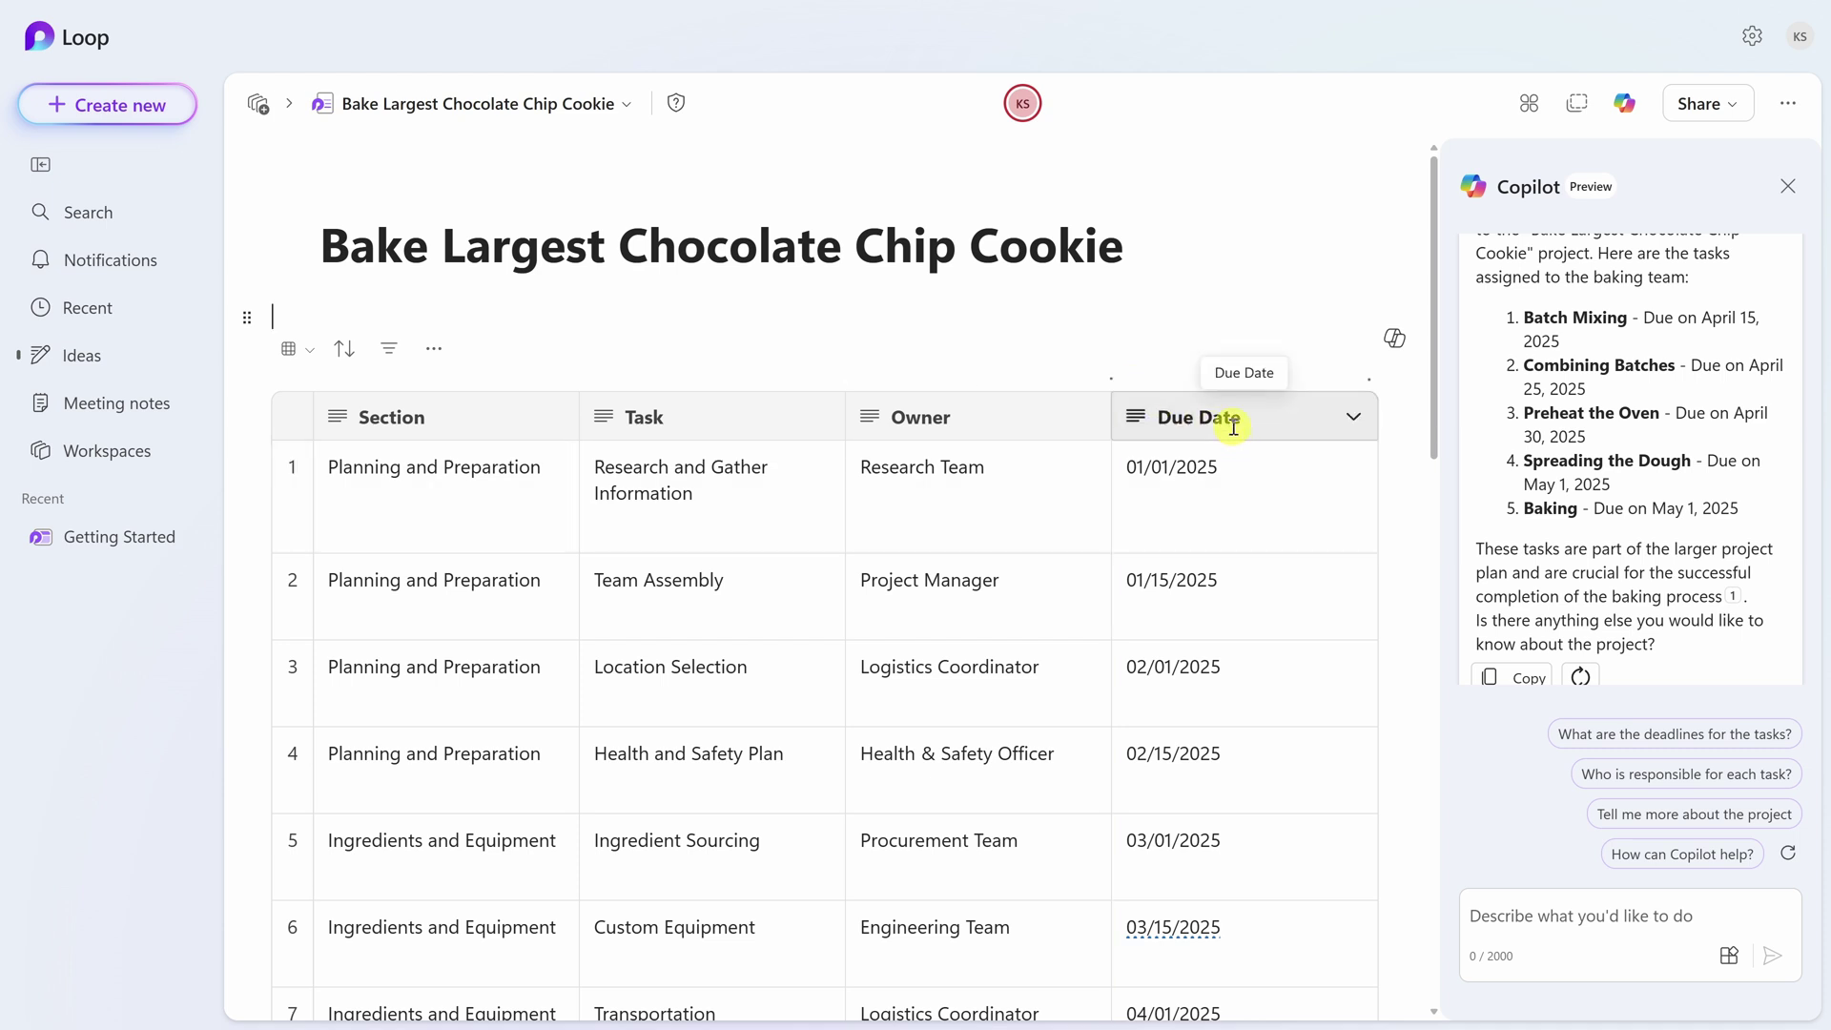
Convert the project-plan table into a Loop component and copy the component link
{"action": "left_click", "coordinate": [247, 322]}
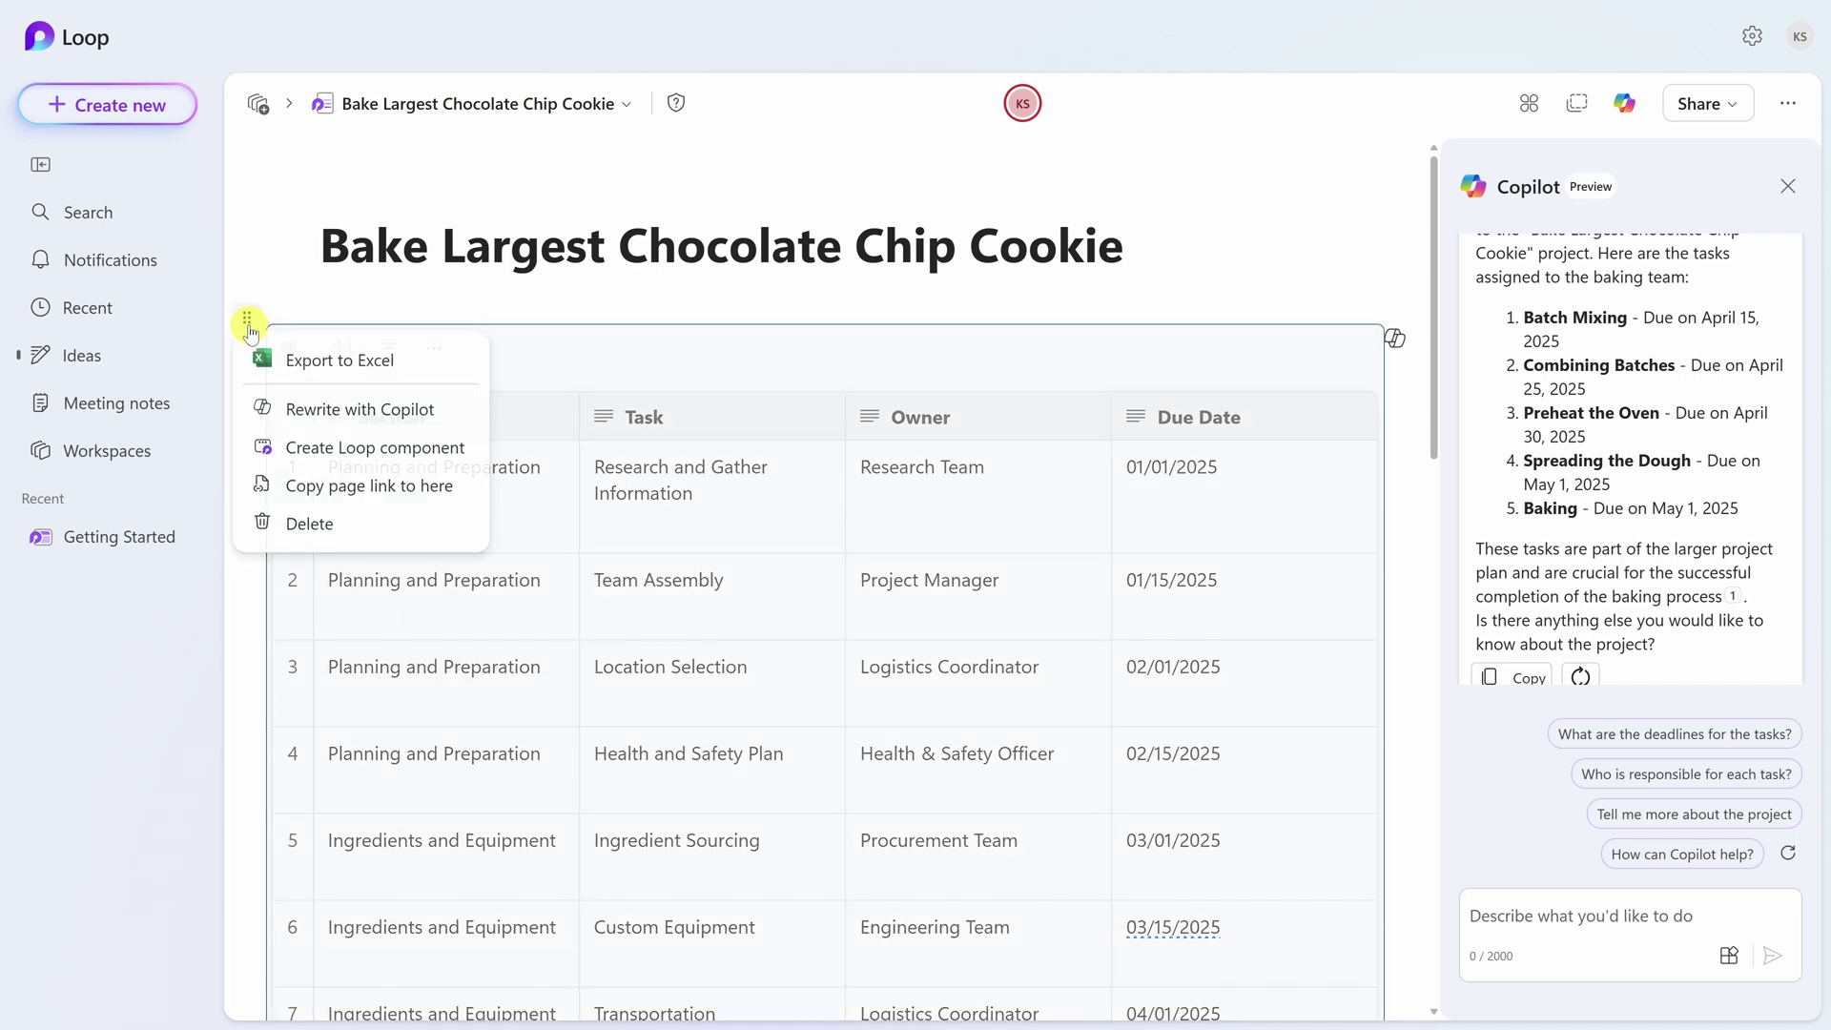
{"action": "left_click", "coordinate": [361, 464]}
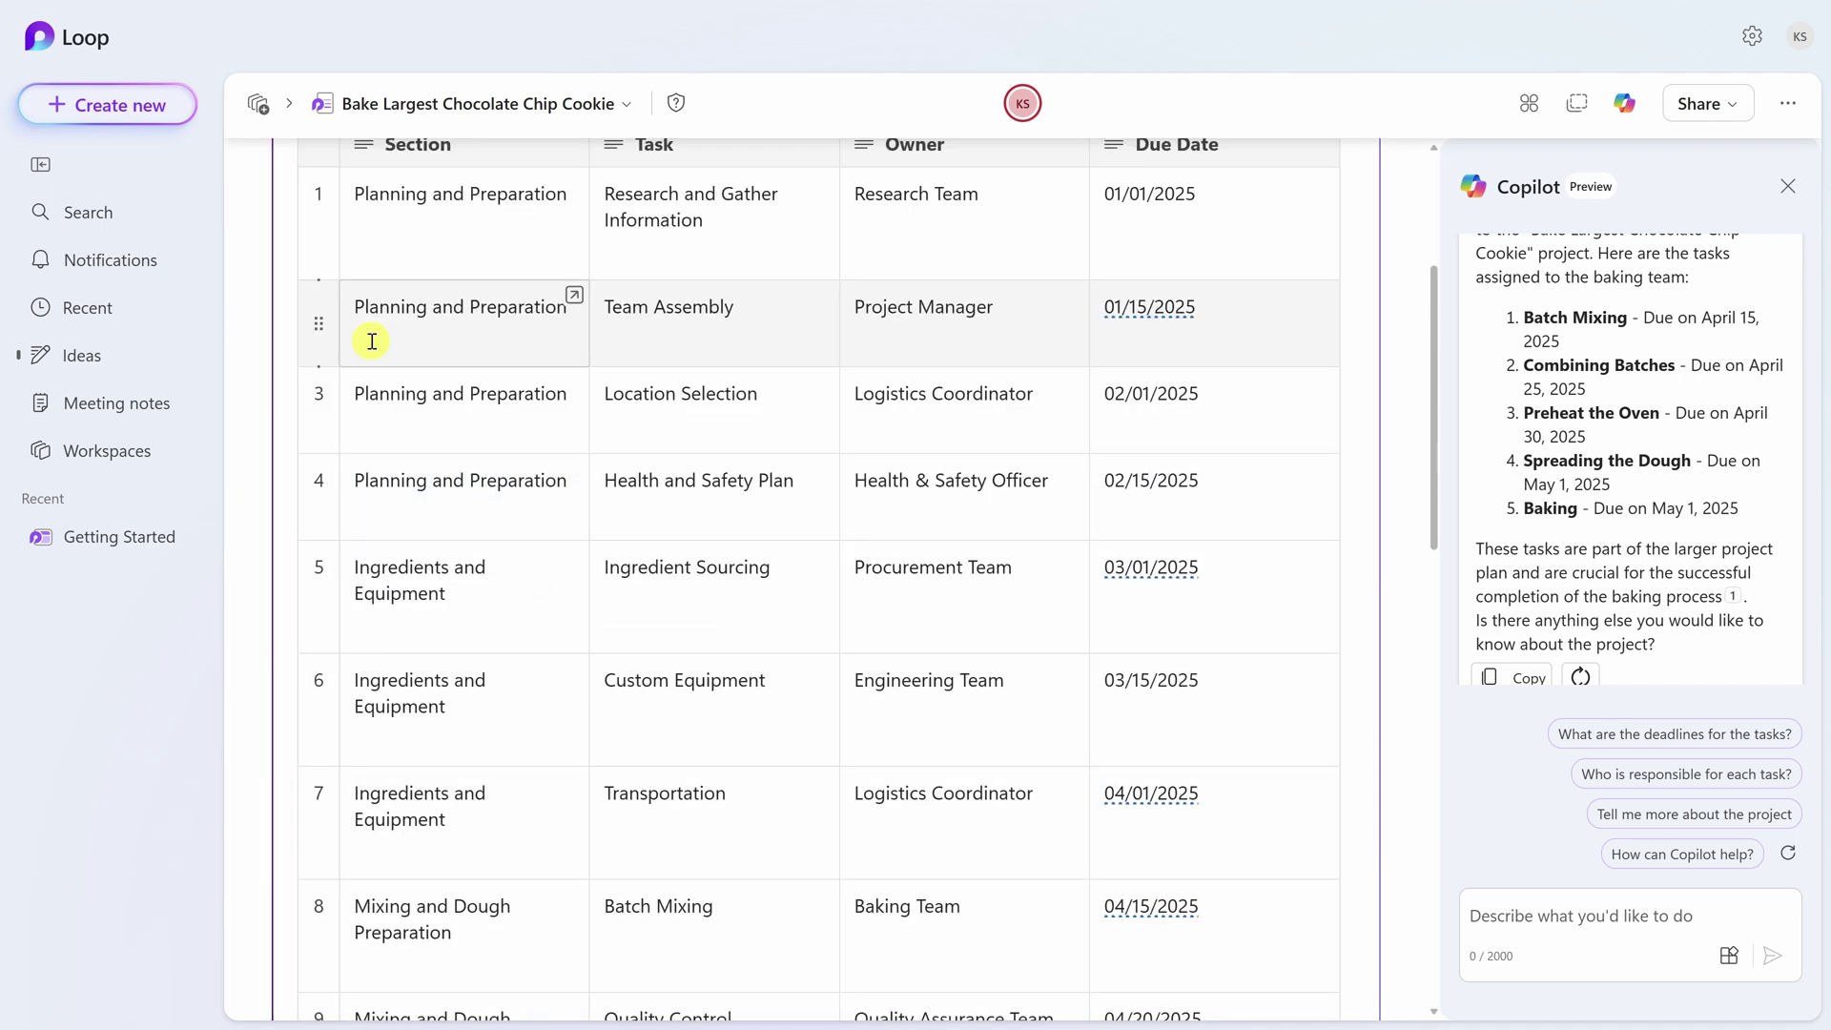
{"action": "scroll", "coordinate": [372, 340], "scroll_direction": "up", "scroll_amount": 4}
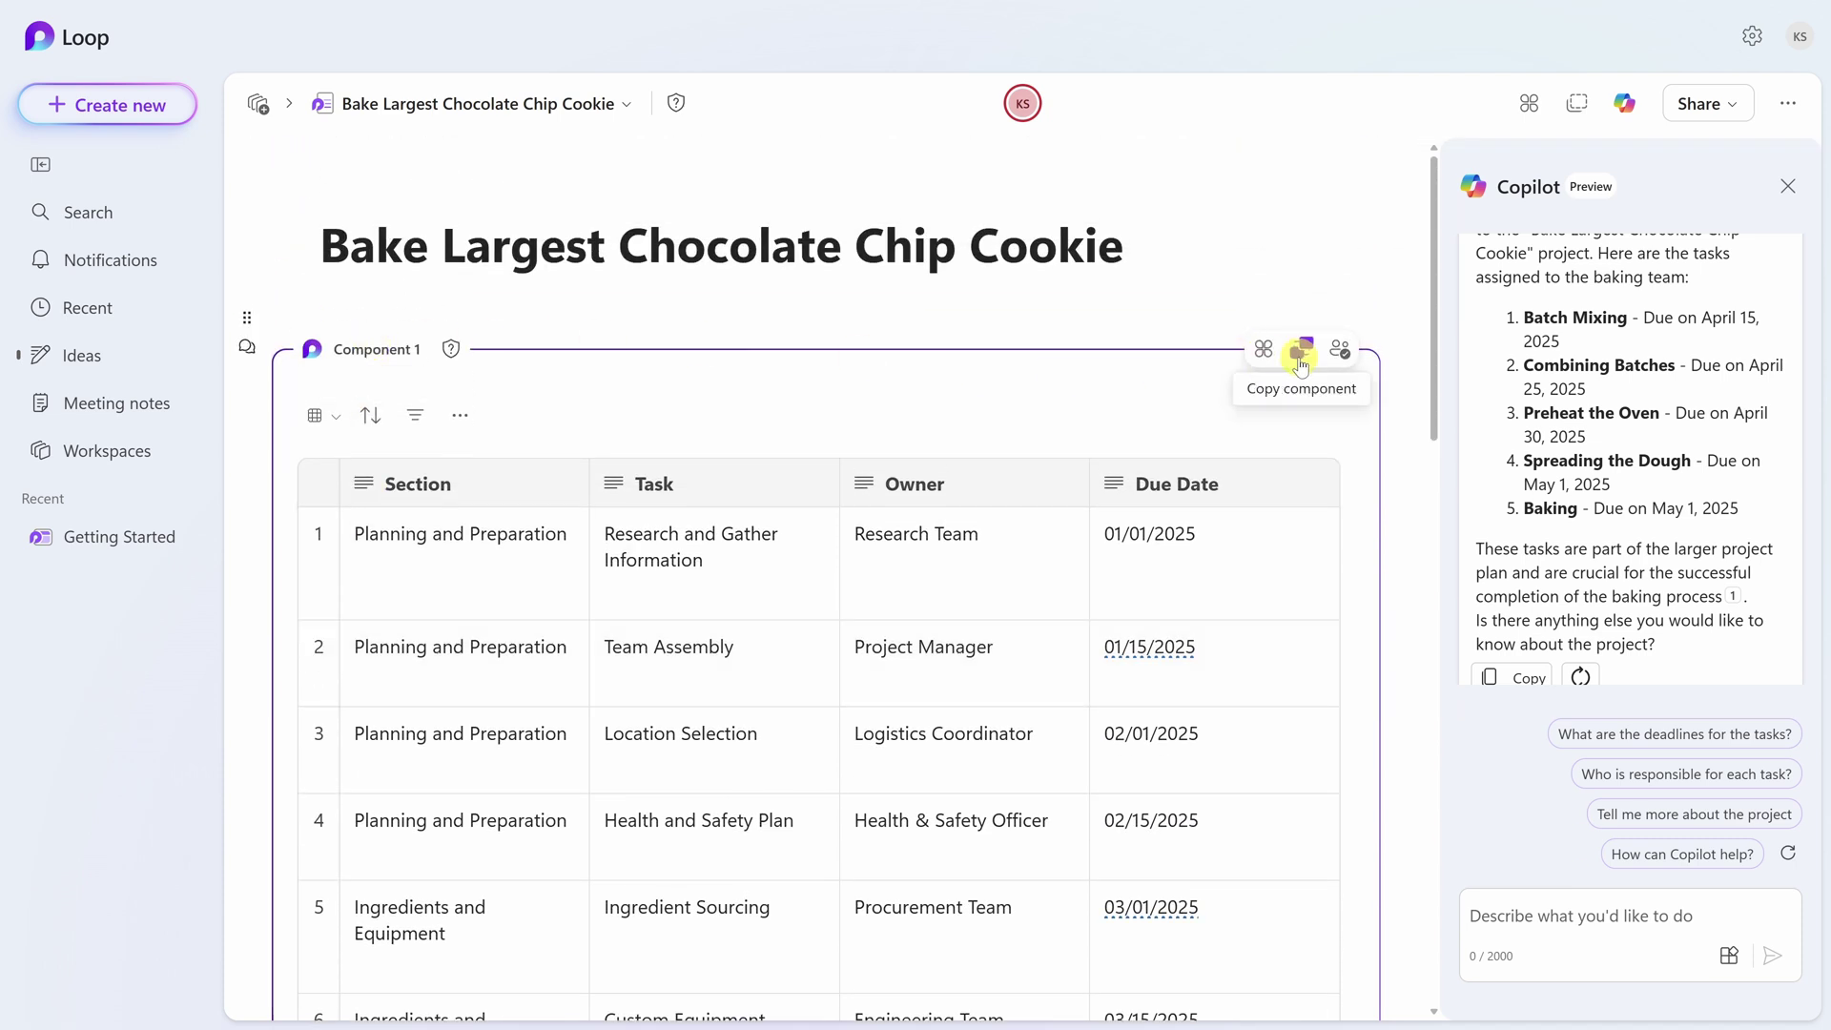
{"action": "left_click", "coordinate": [1295, 355]}
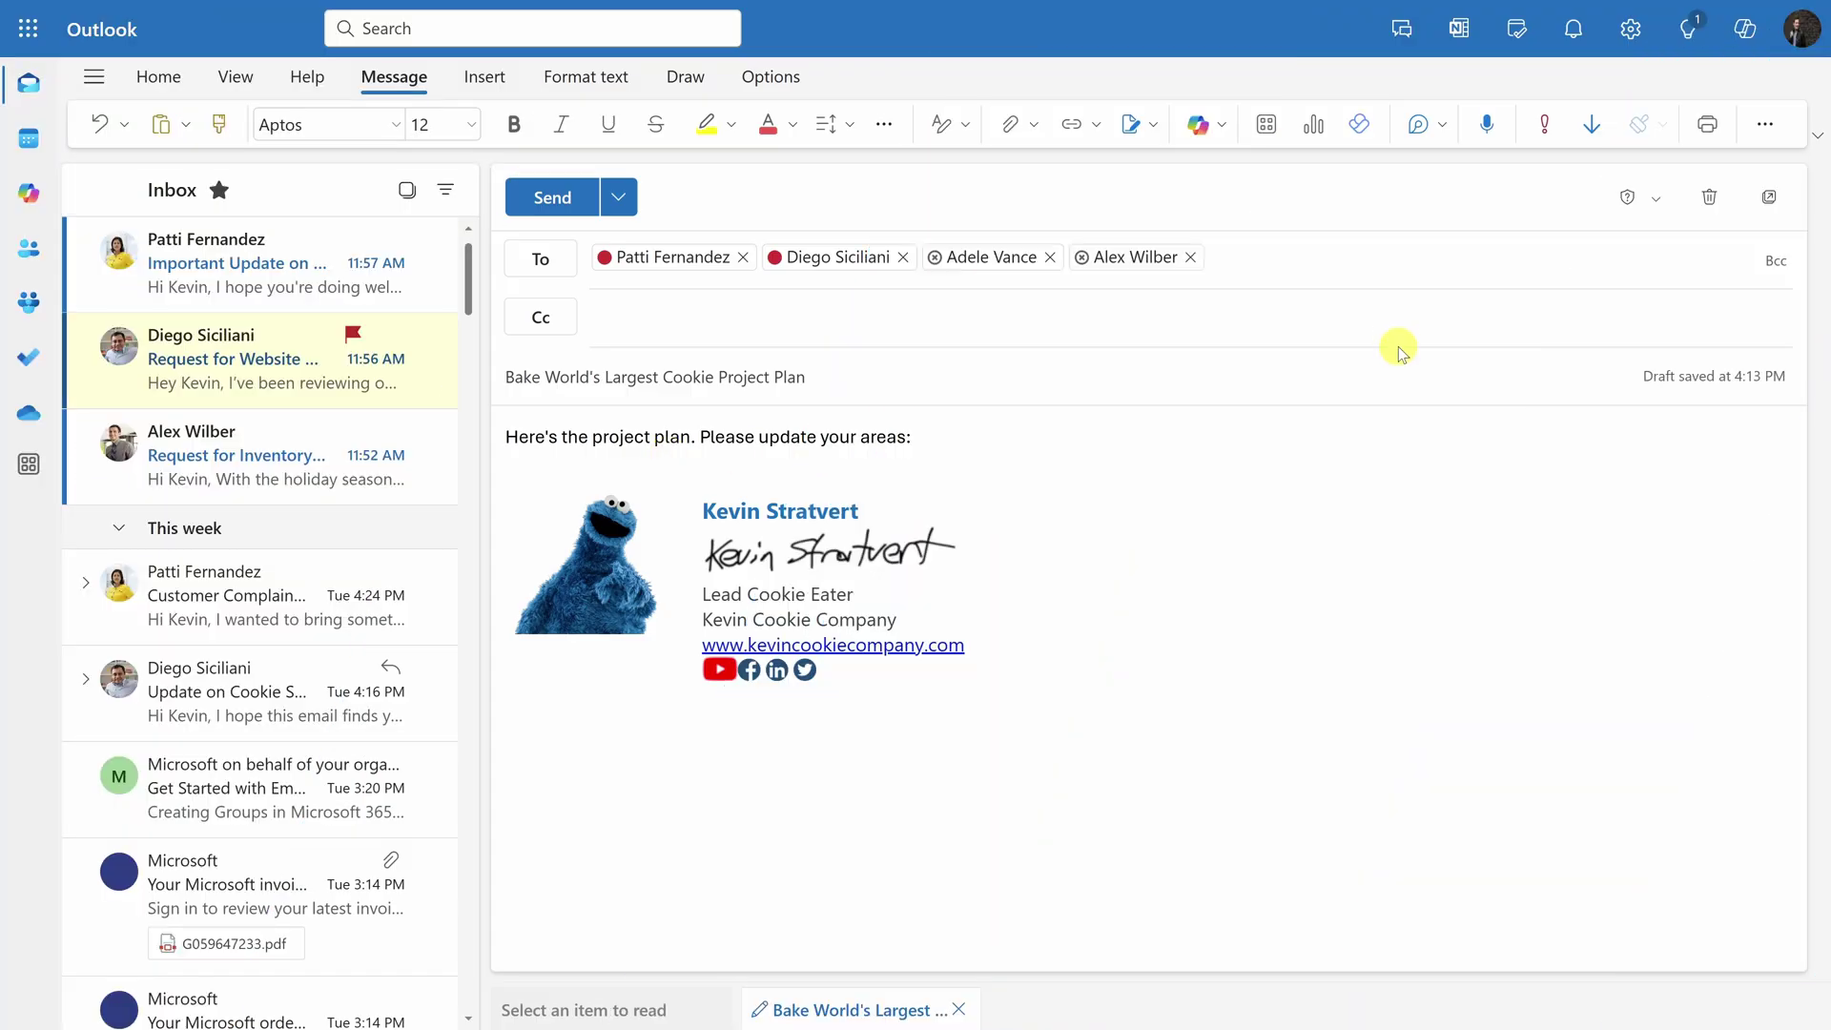
Paste the Loop component table on a new line below the email's opening sentence
{"action": "key", "text": "Return"}
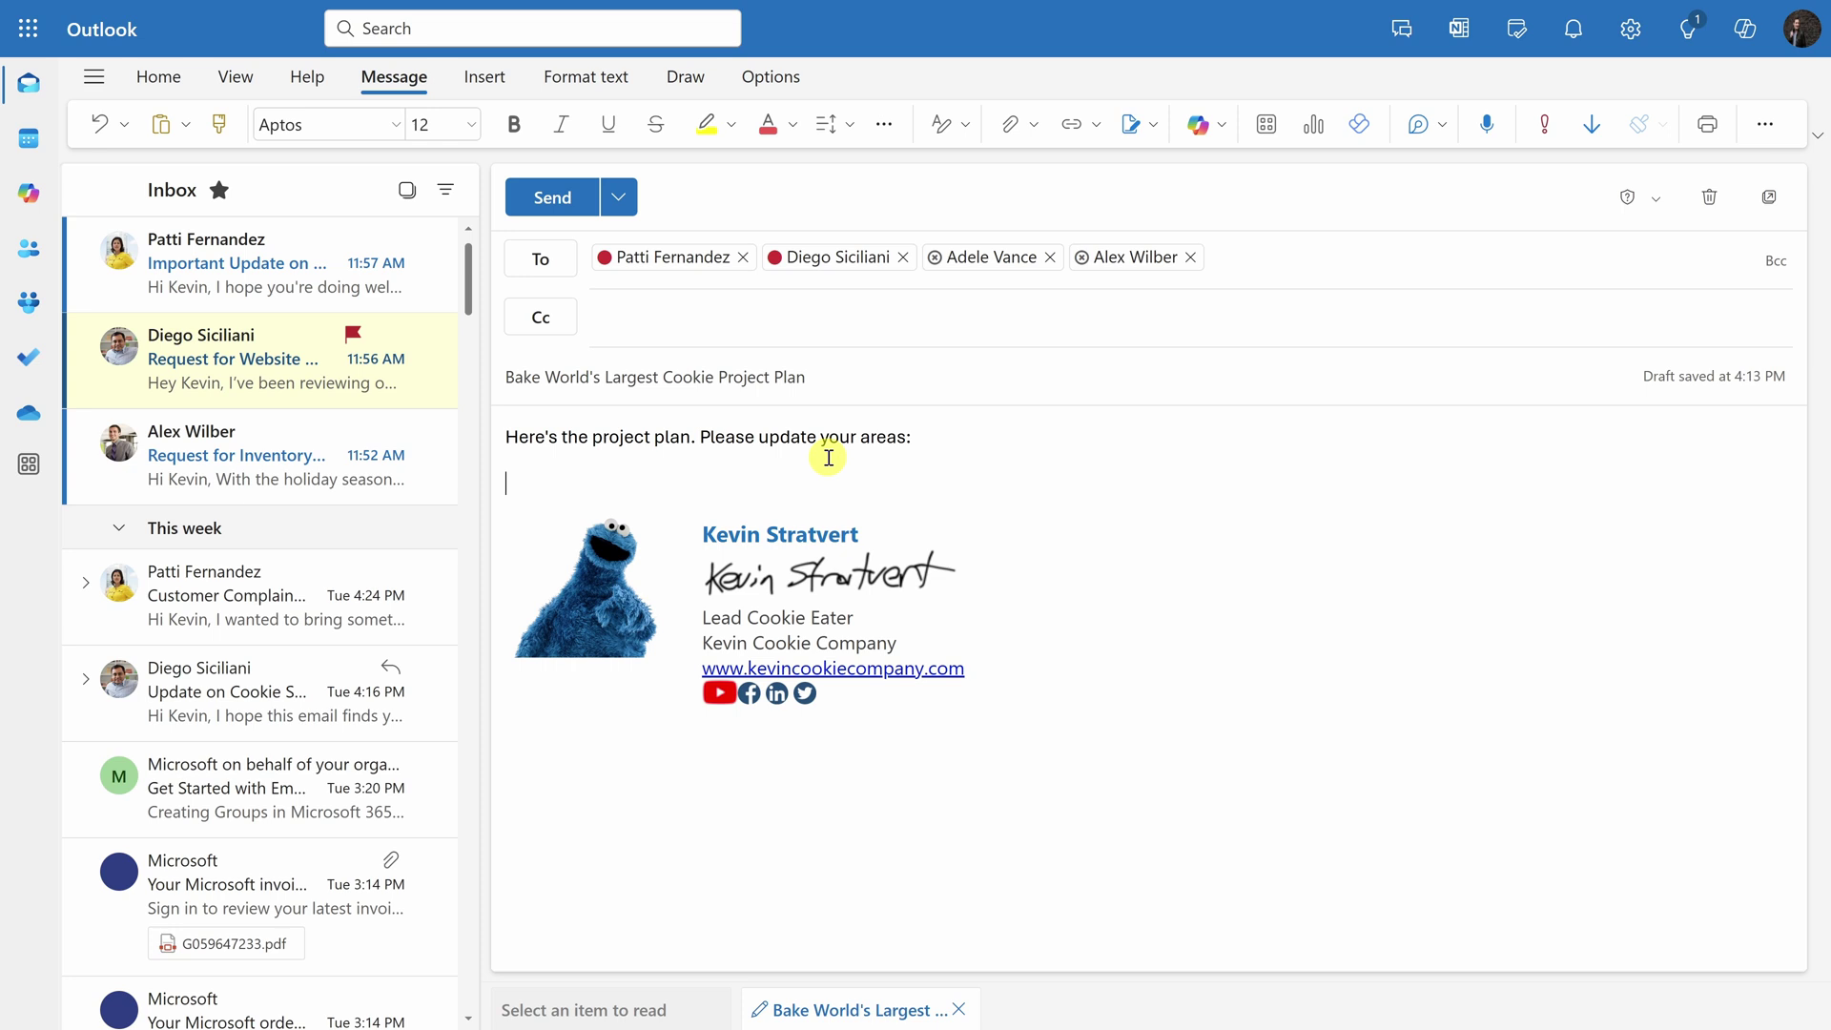
{"action": "key", "text": "ctrl+v"}
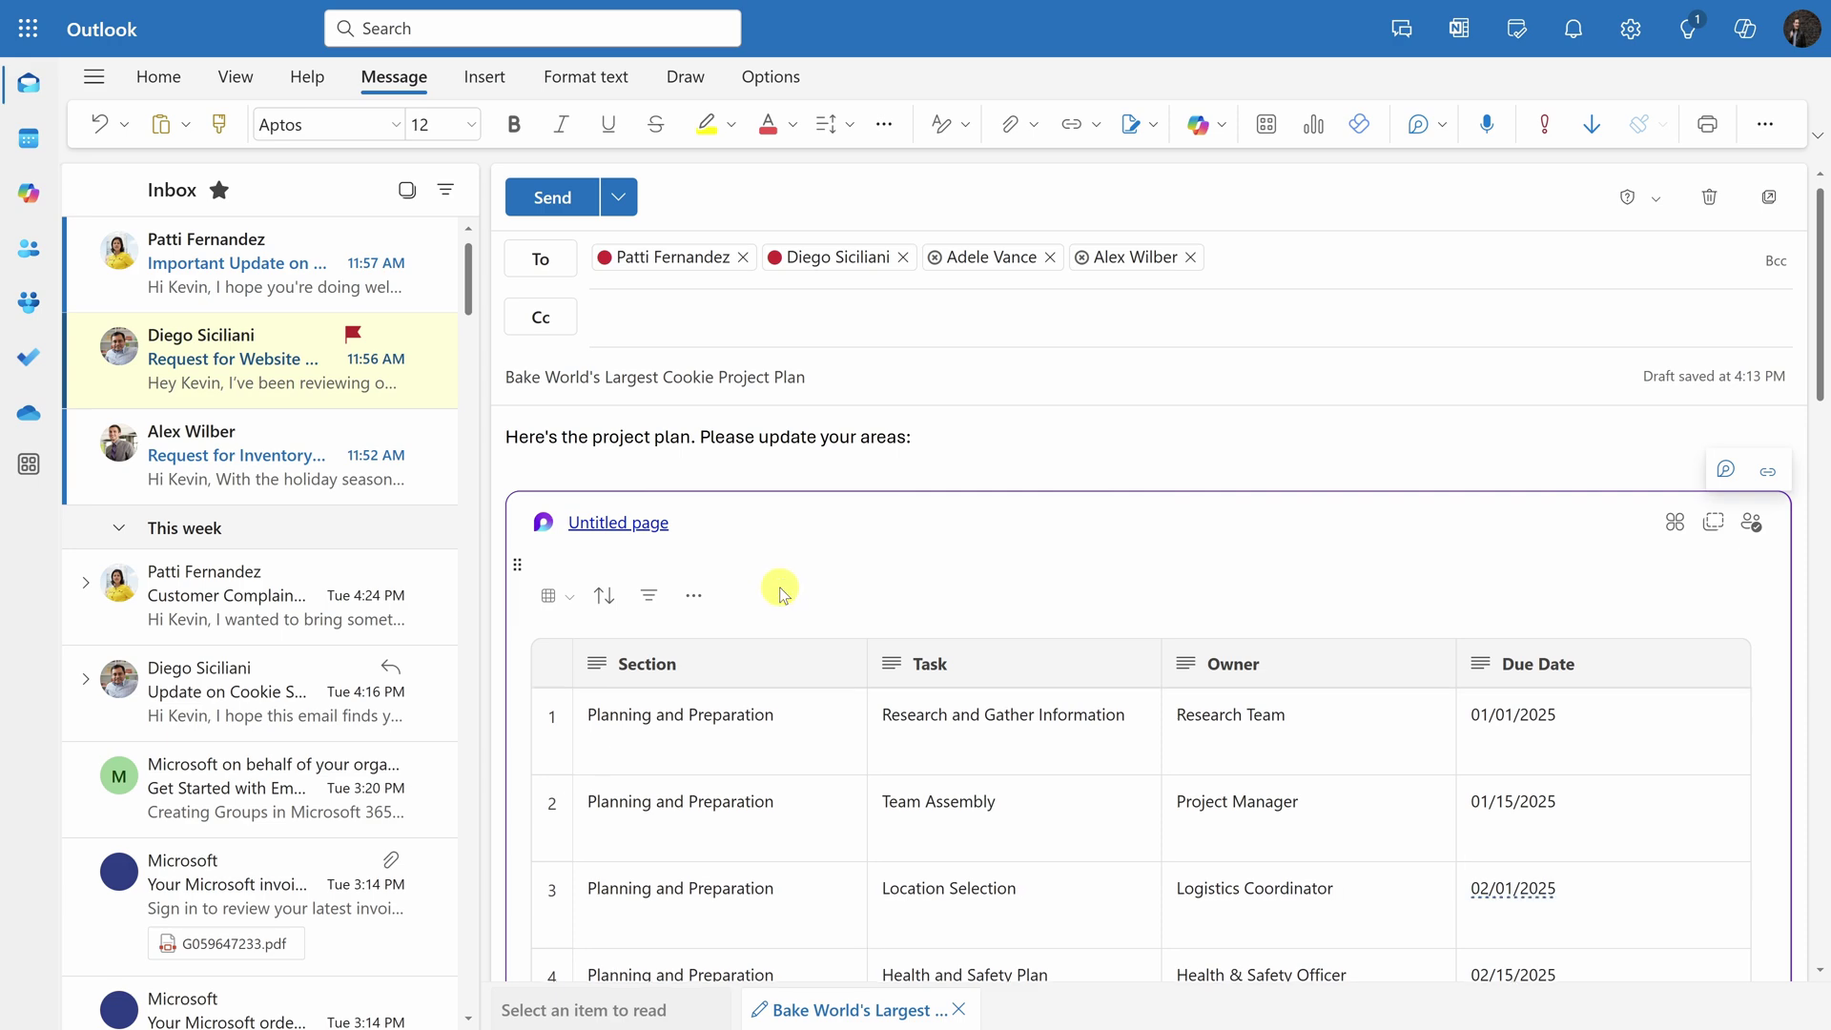
{"action": "scroll", "coordinate": [782, 584], "scroll_direction": "down", "scroll_amount": 9}
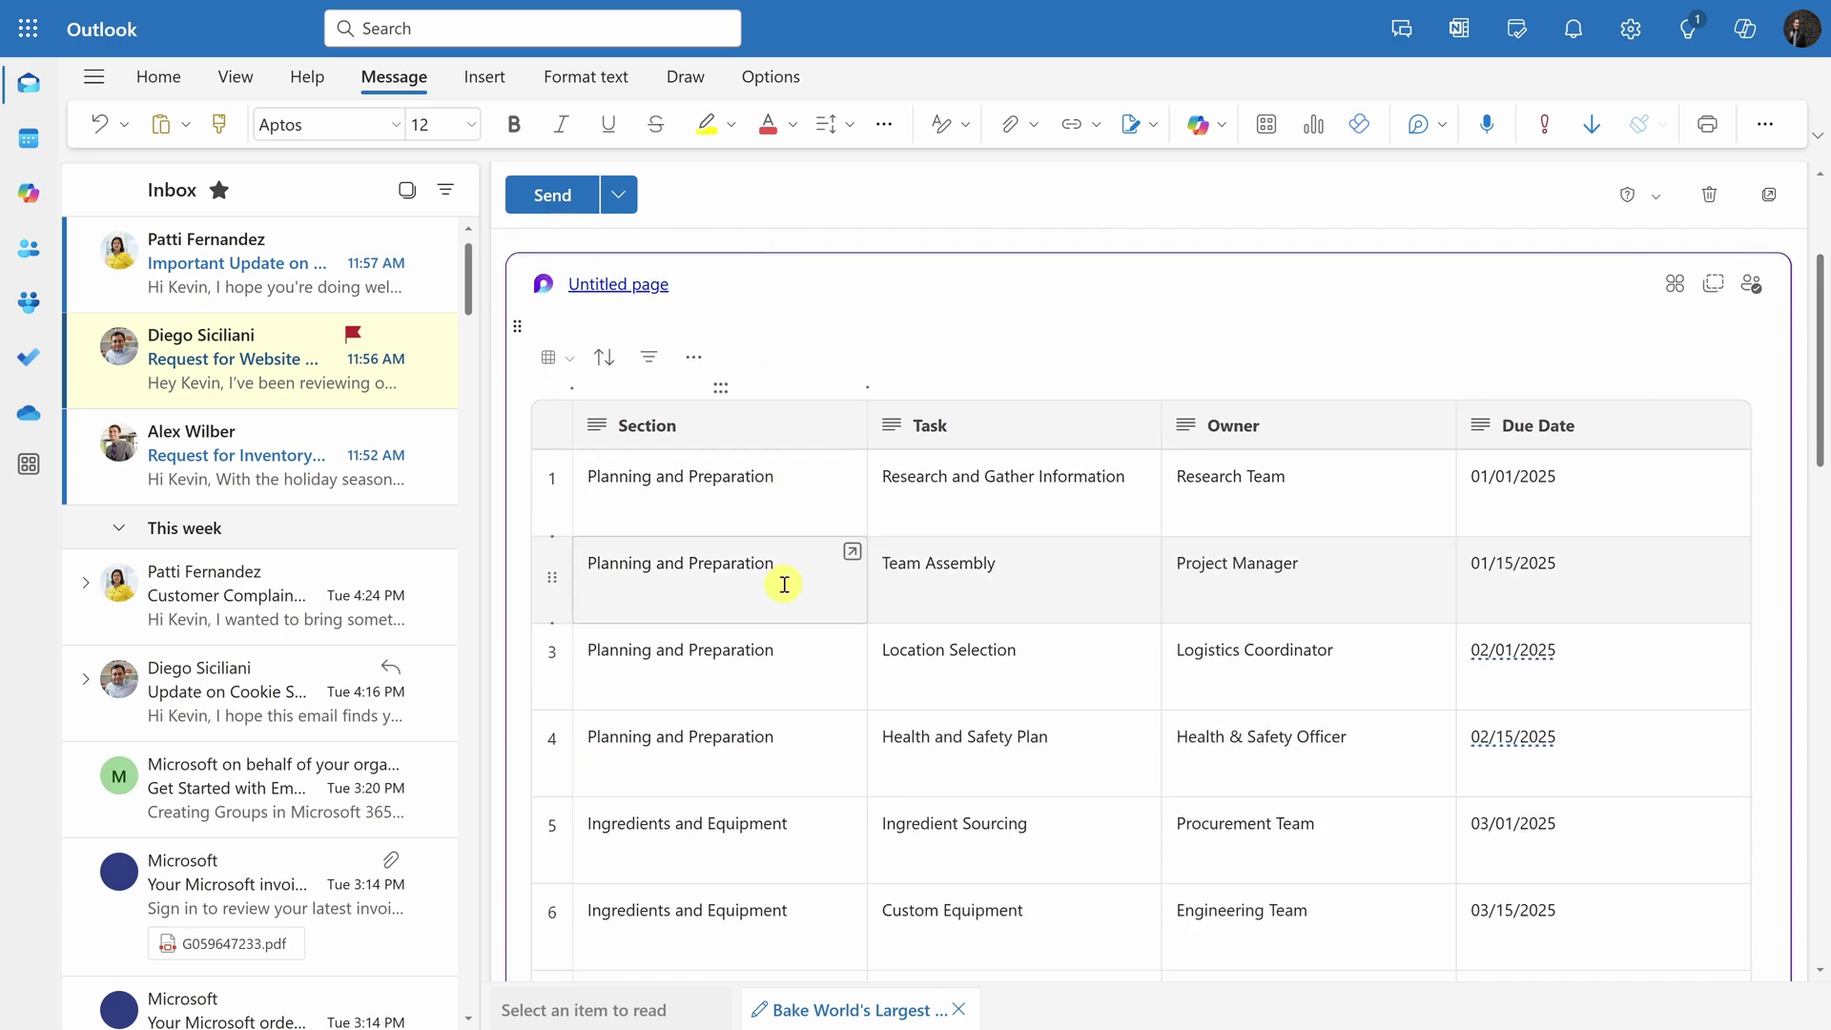
{"action": "scroll", "coordinate": [801, 649], "scroll_direction": "up", "scroll_amount": 5}
{"action": "scroll", "coordinate": [825, 703], "scroll_direction": "up", "scroll_amount": 4}
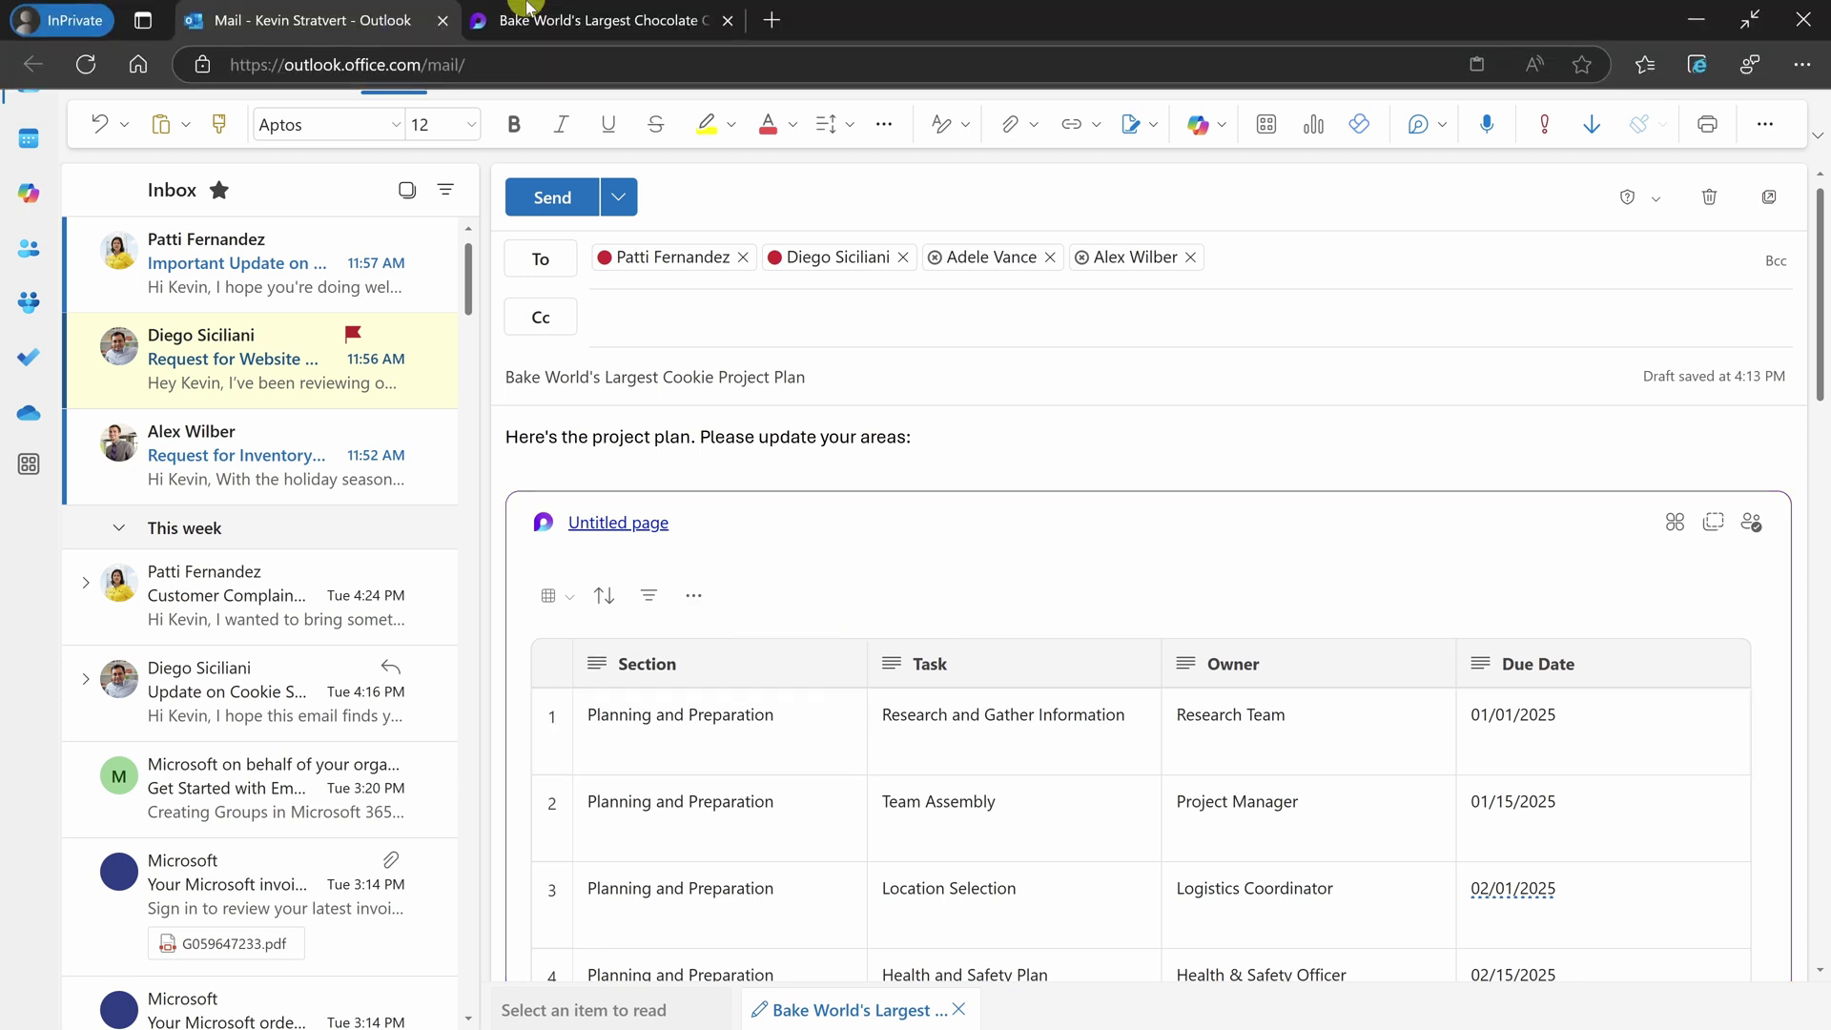
In the Loop table, replace Research Team with a person's name as the first task's Owner
{"action": "left_click", "coordinate": [536, 17]}
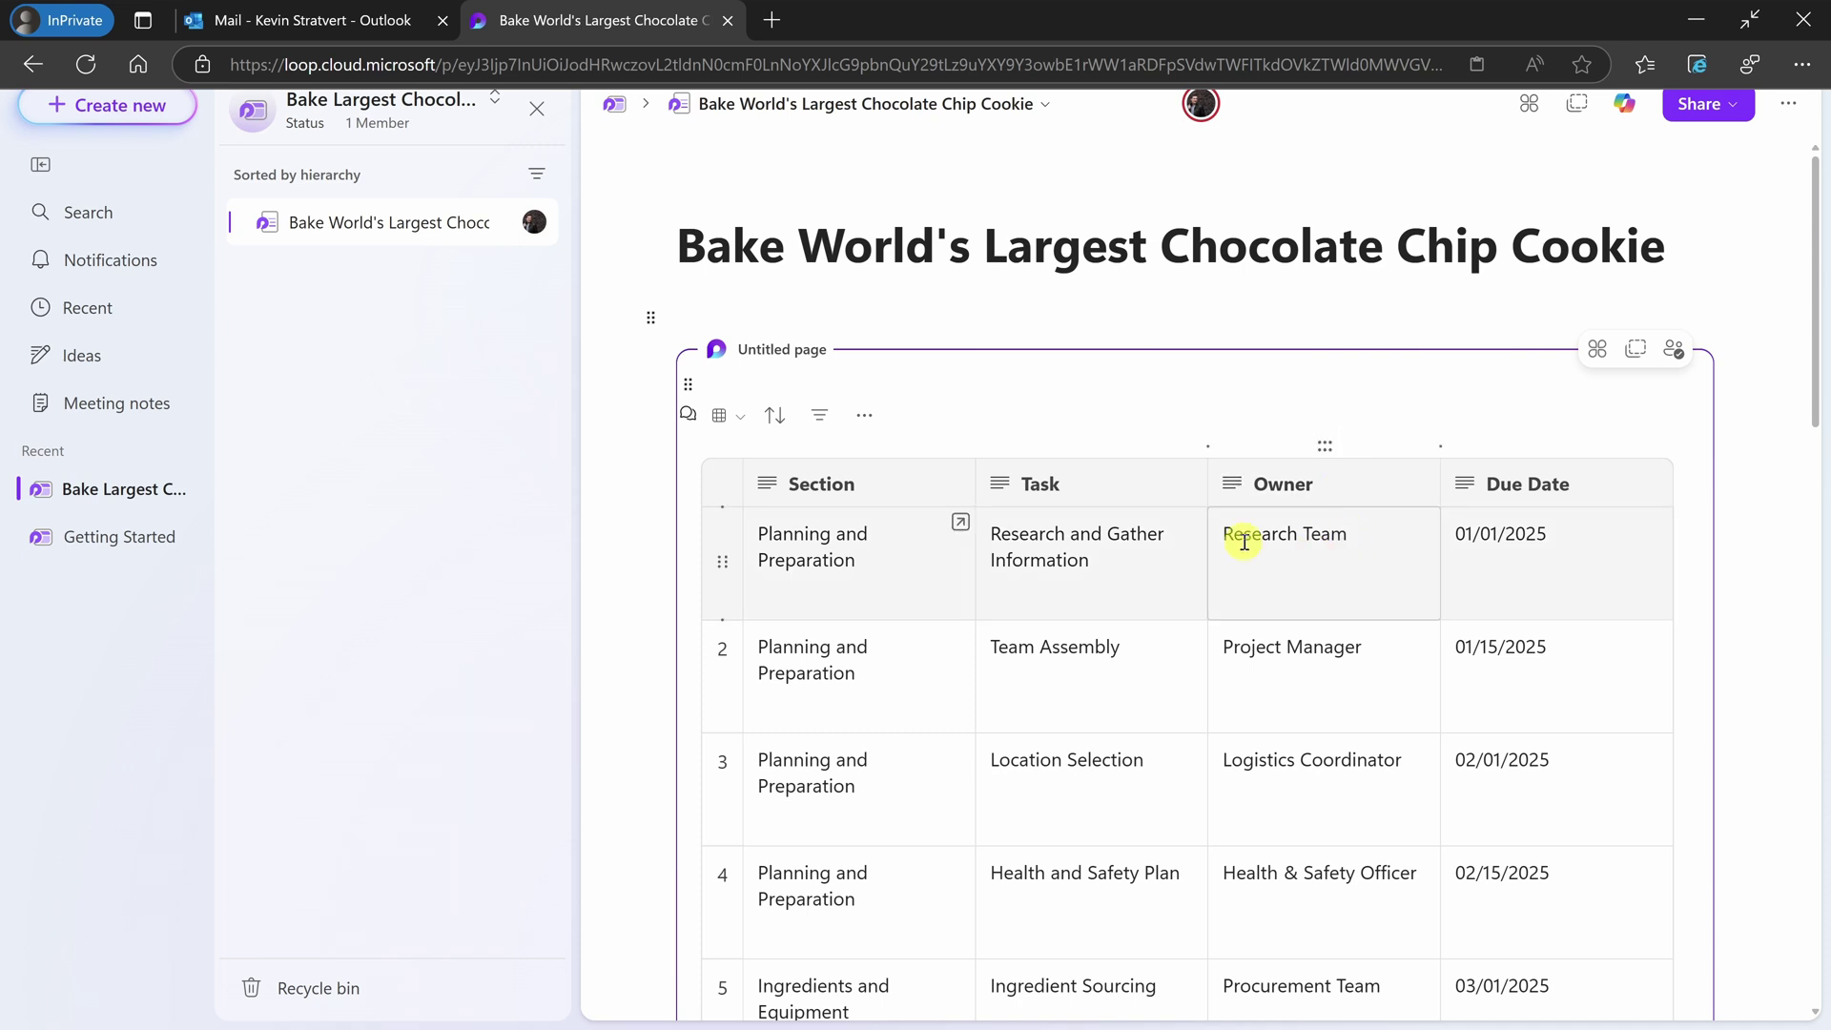
{"action": "left_click", "coordinate": [1352, 534]}
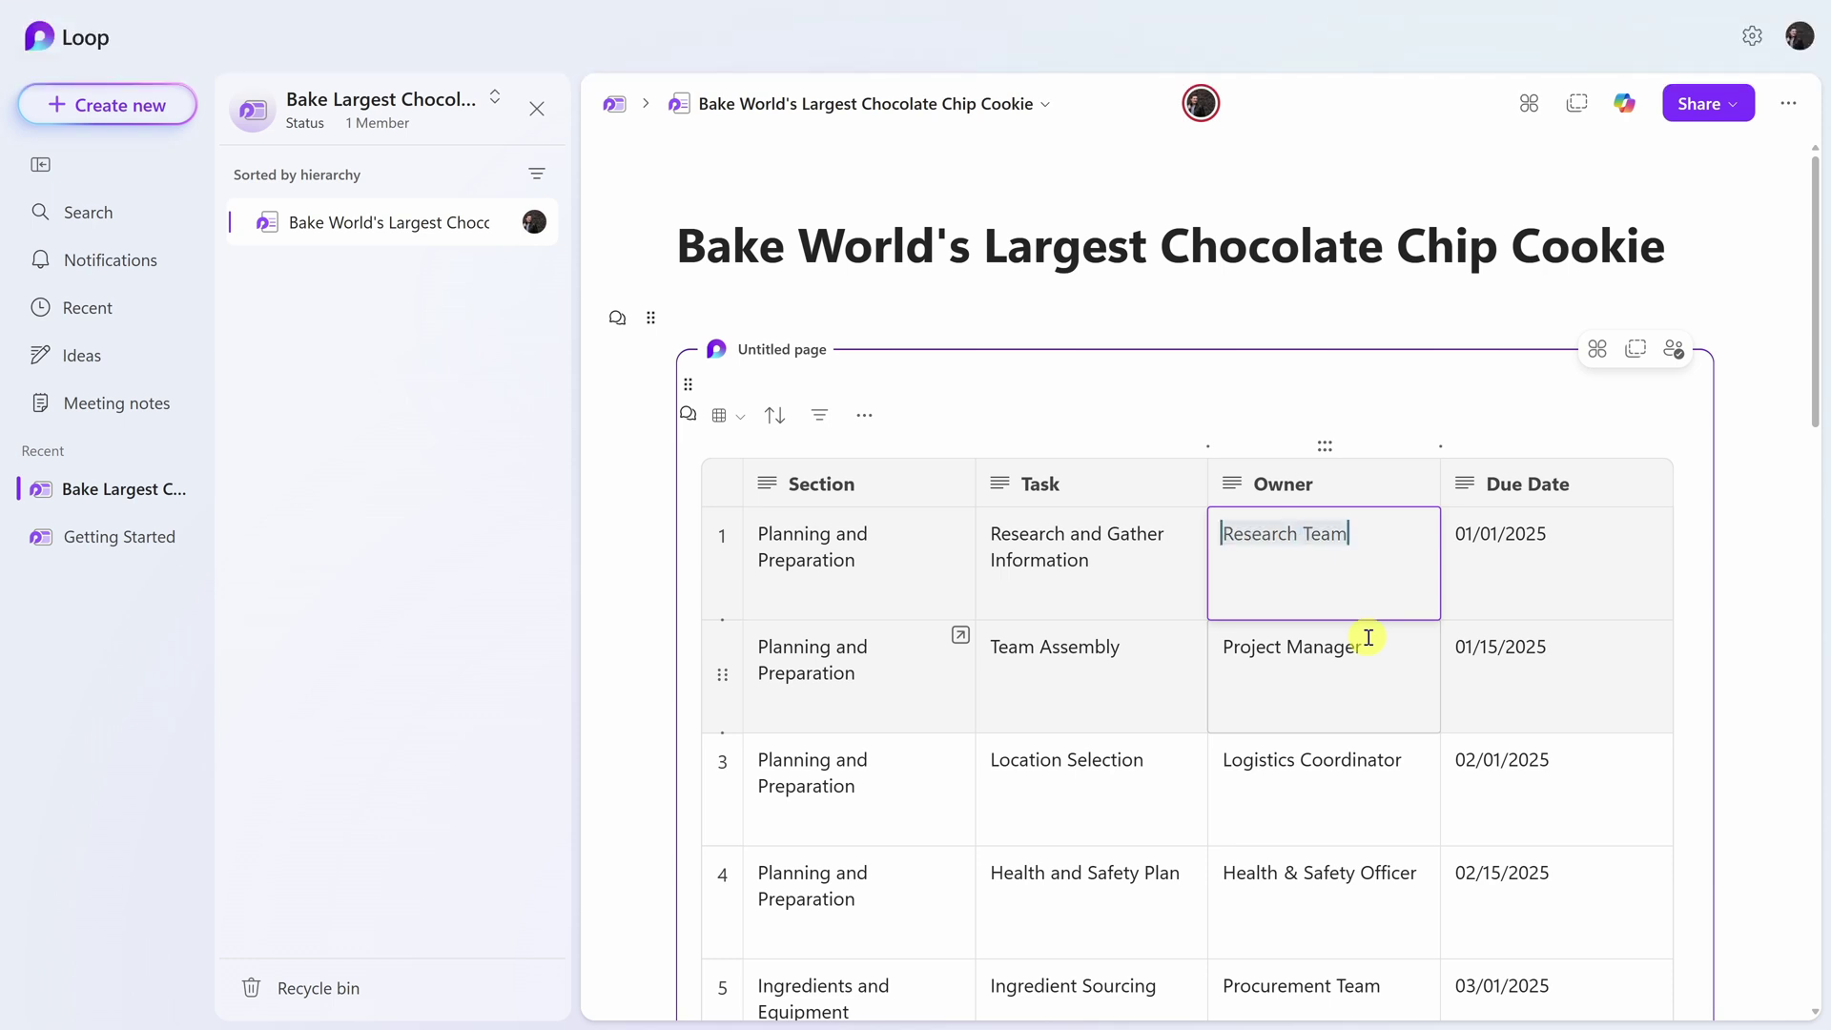
{"action": "type", "text": "Kevin Stratvert"}
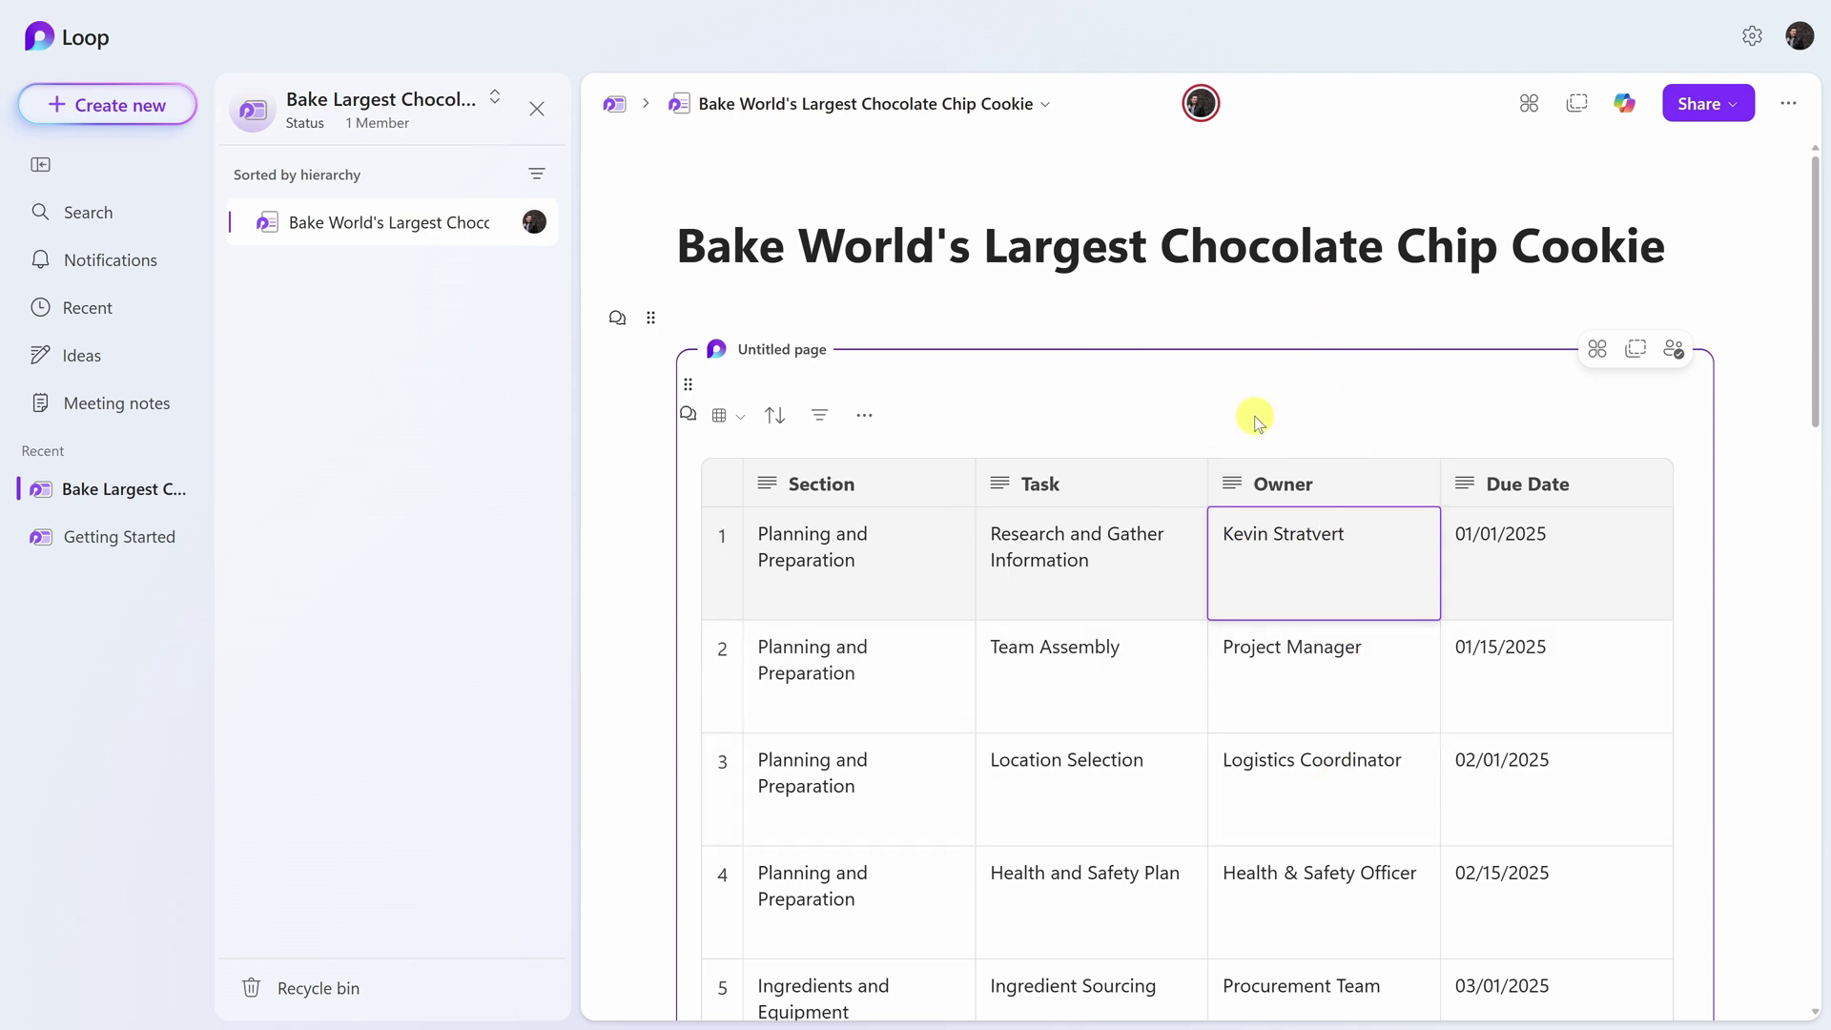
Return to the Outlook draft and check that the embedded table shows the new first-task owner
{"action": "mouse_move", "coordinate": [658, 10]}
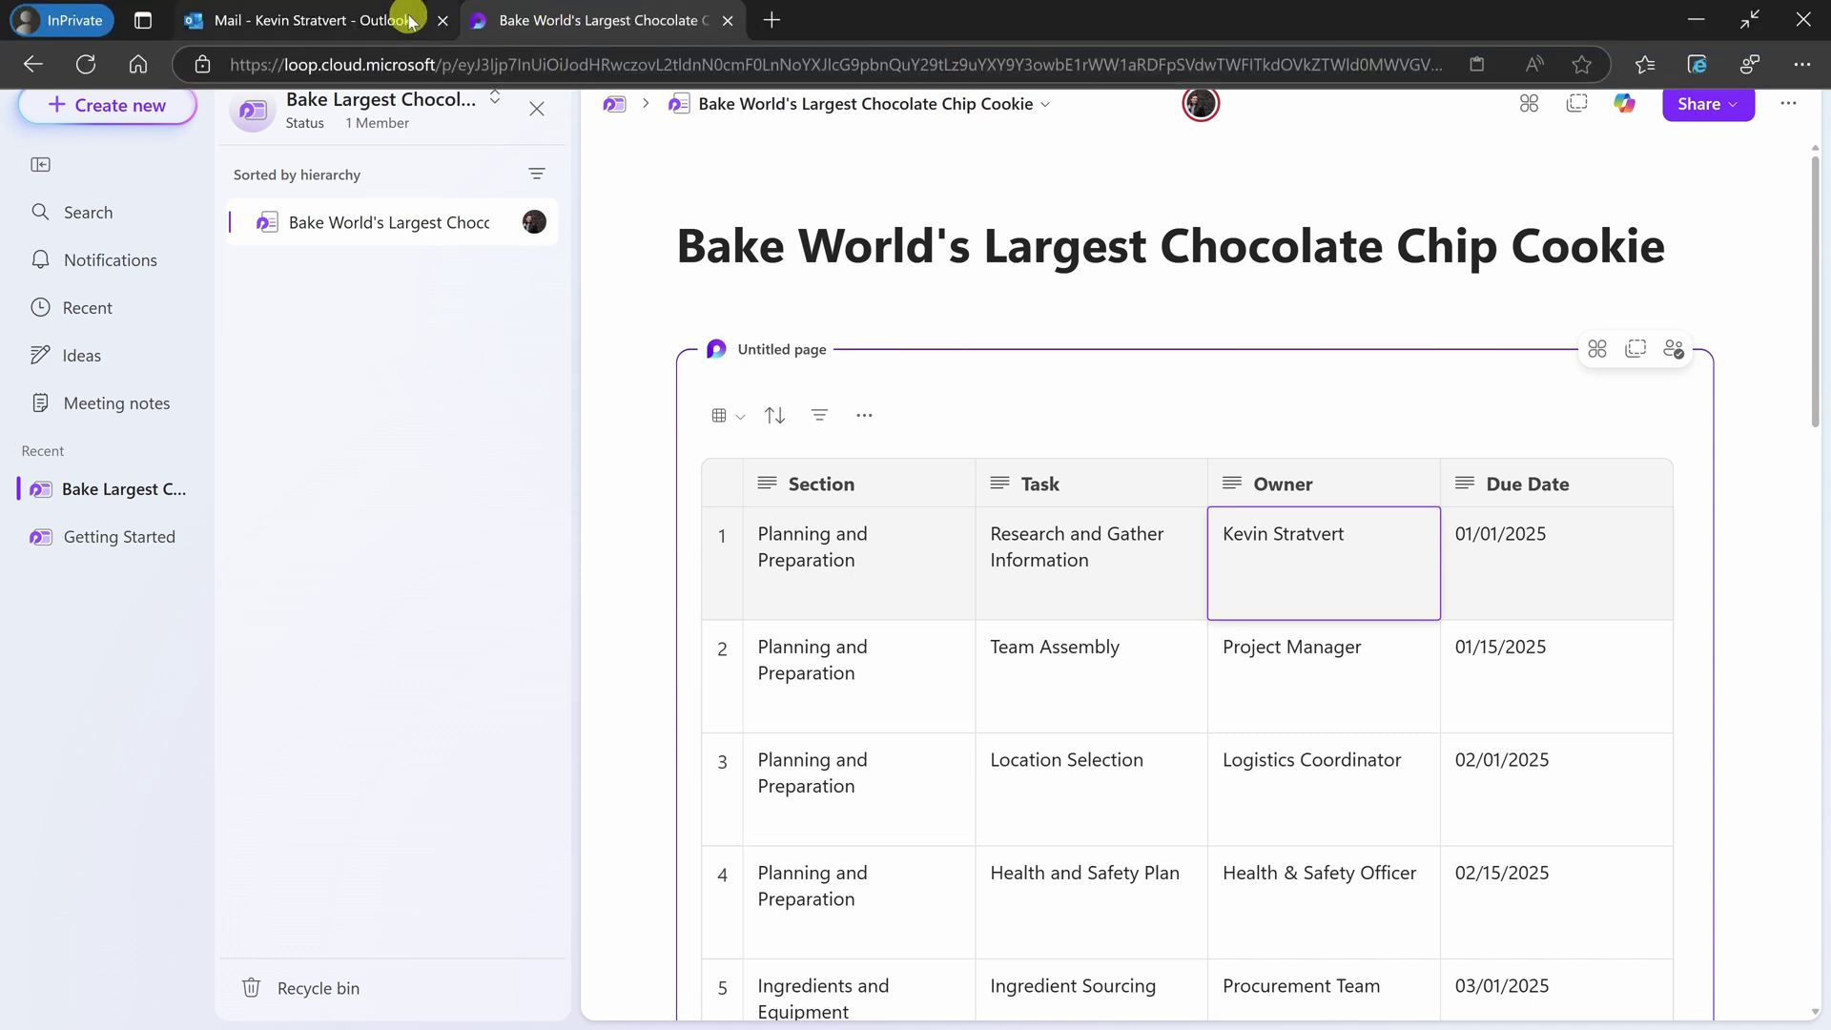
{"action": "left_click", "coordinate": [369, 19]}
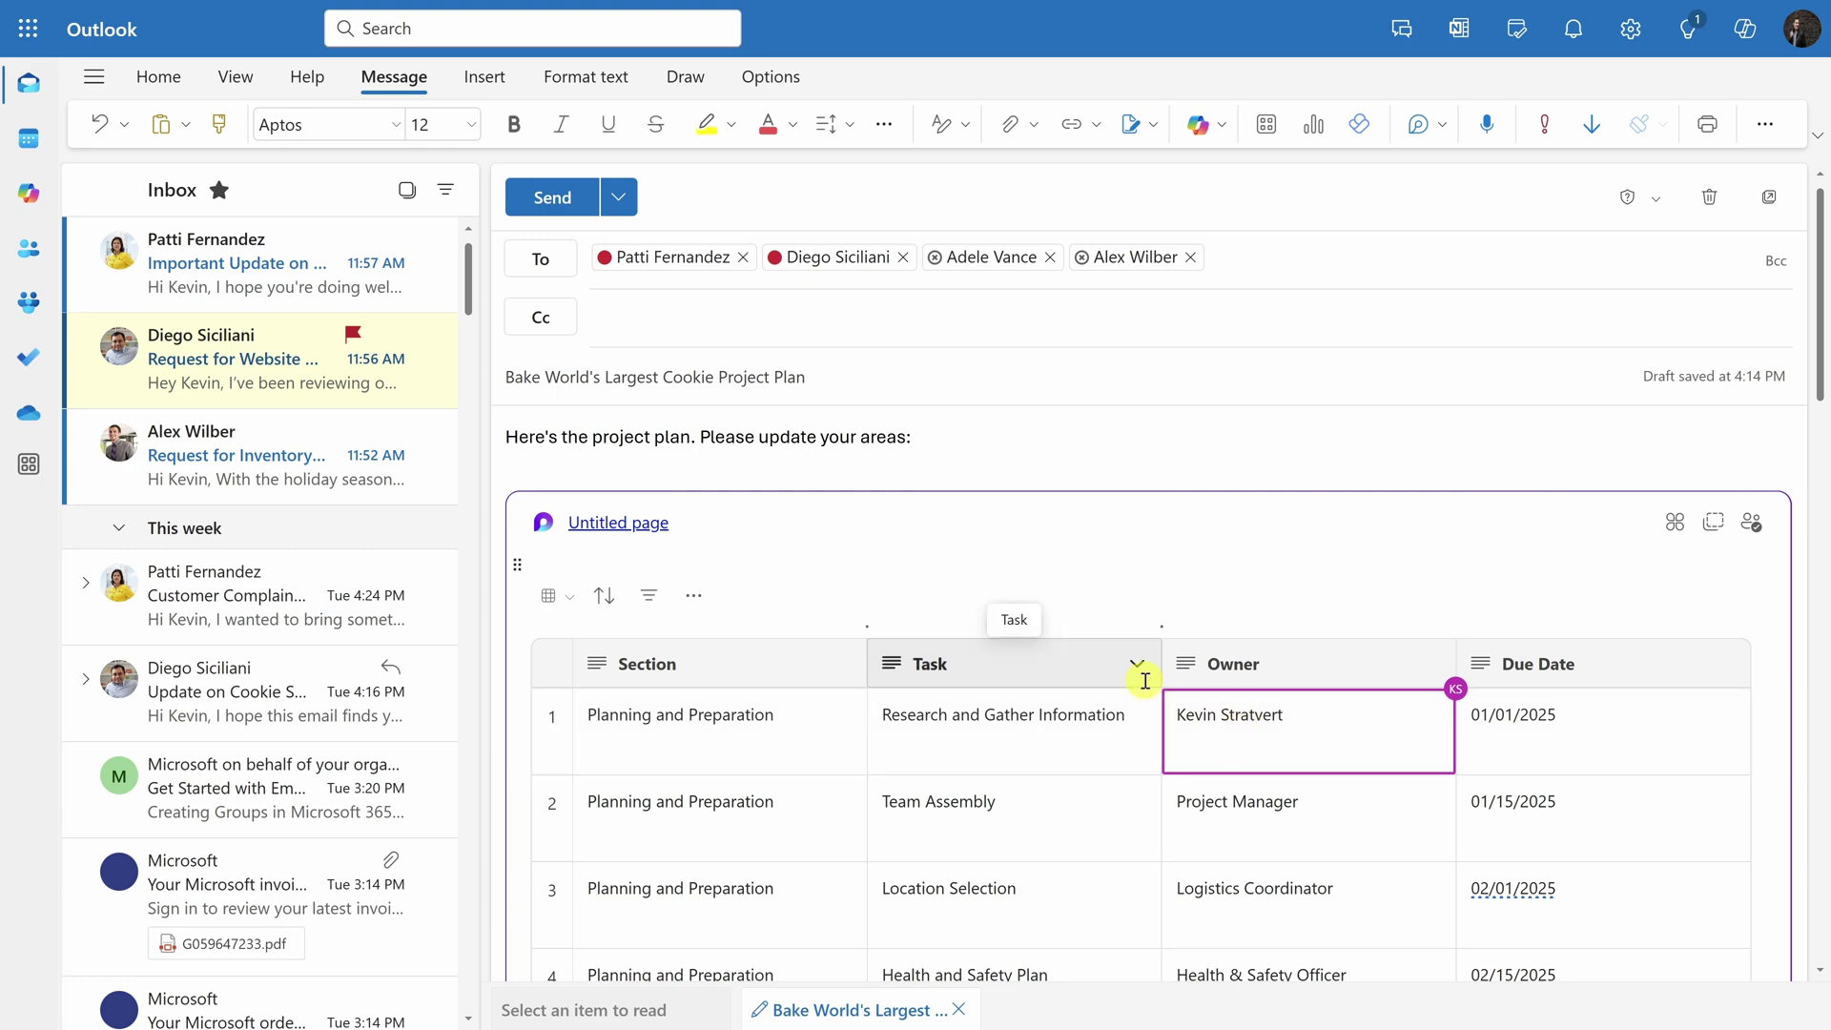
{"action": "scroll", "coordinate": [1071, 610], "scroll_direction": "down", "scroll_amount": 7}
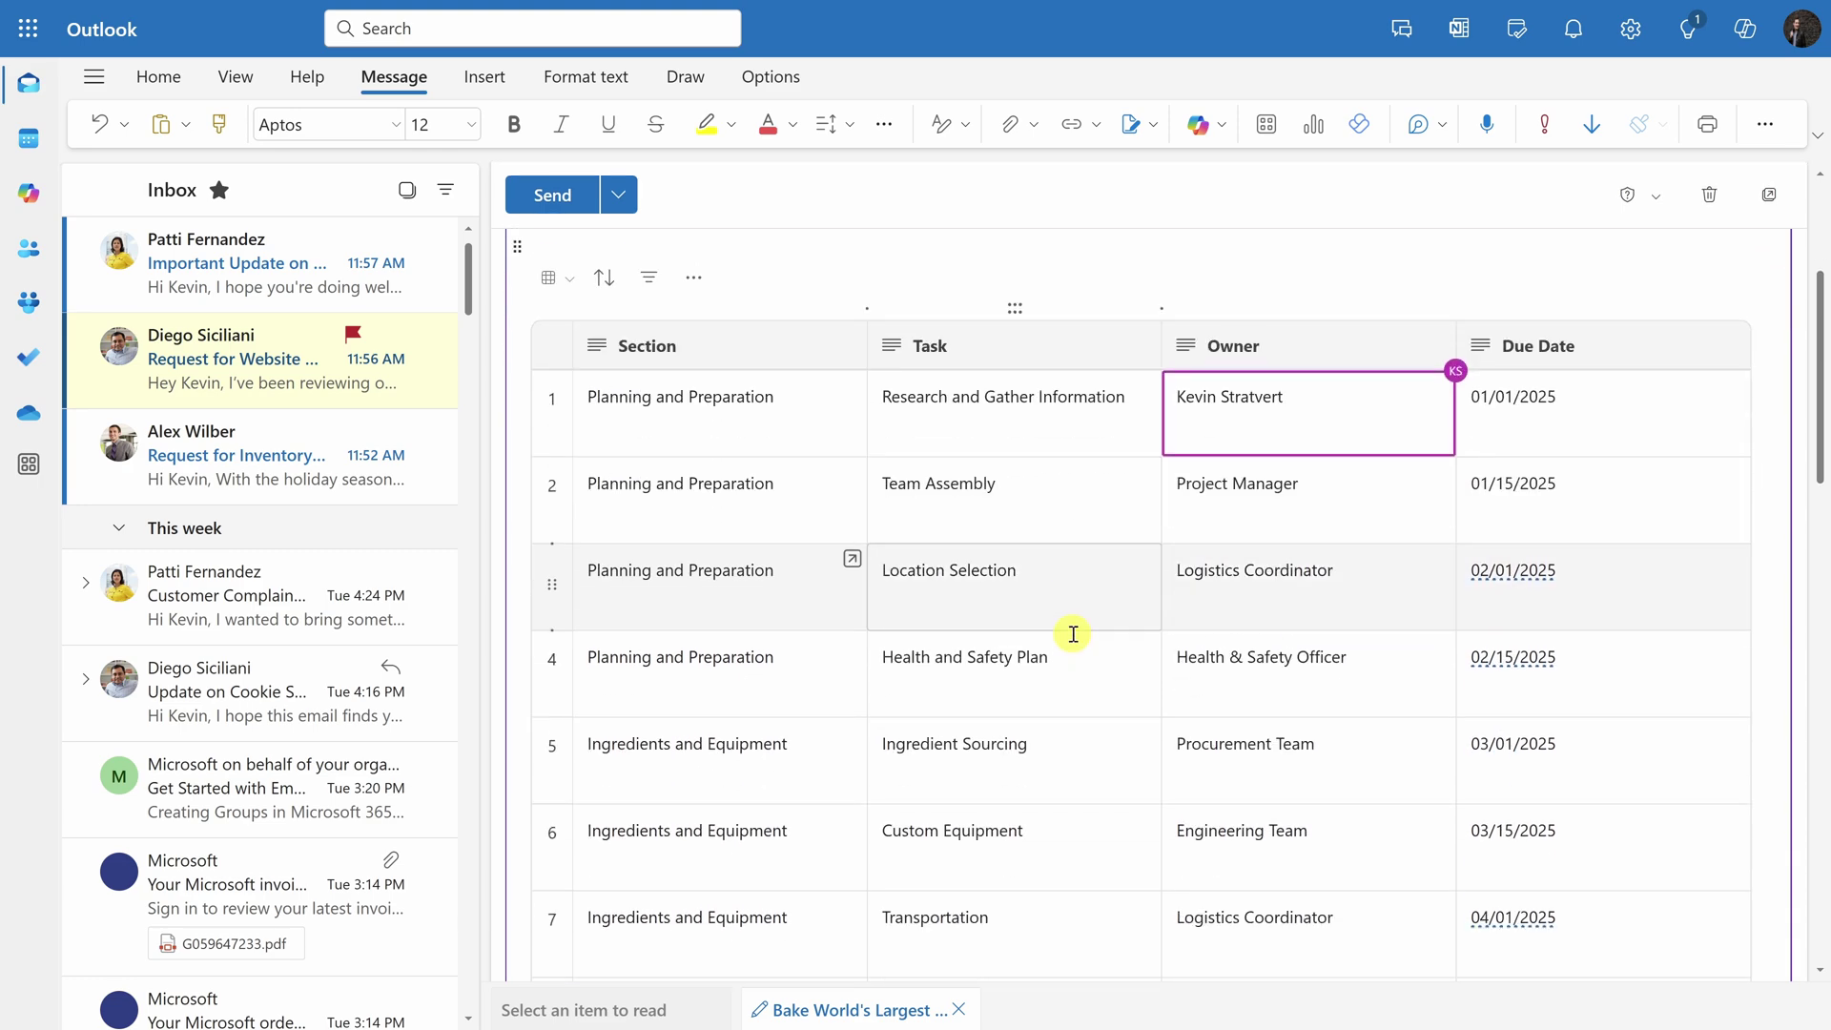
{"action": "scroll", "coordinate": [1176, 791], "scroll_direction": "up", "scroll_amount": 7}
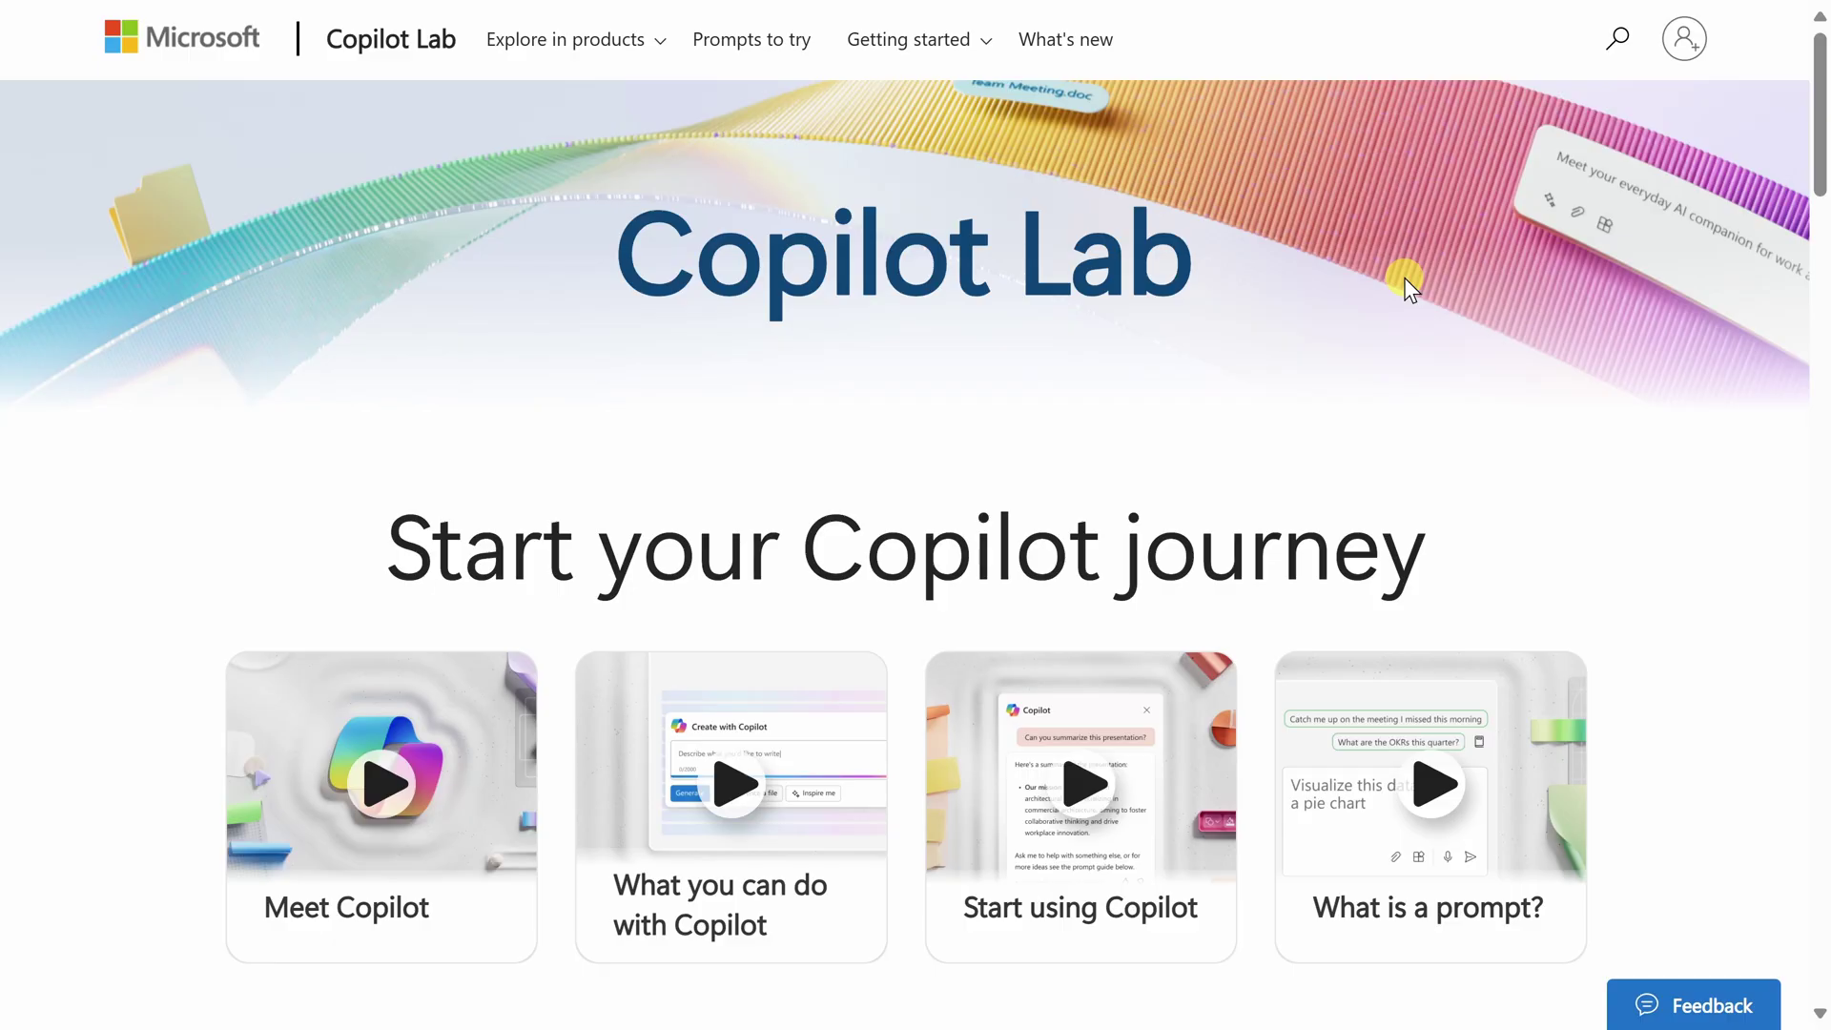
Scroll the Copilot Lab home page past the video cards to the Copilot in your everyday apps section
{"action": "scroll", "coordinate": [1581, 334], "scroll_direction": "down", "scroll_amount": 3}
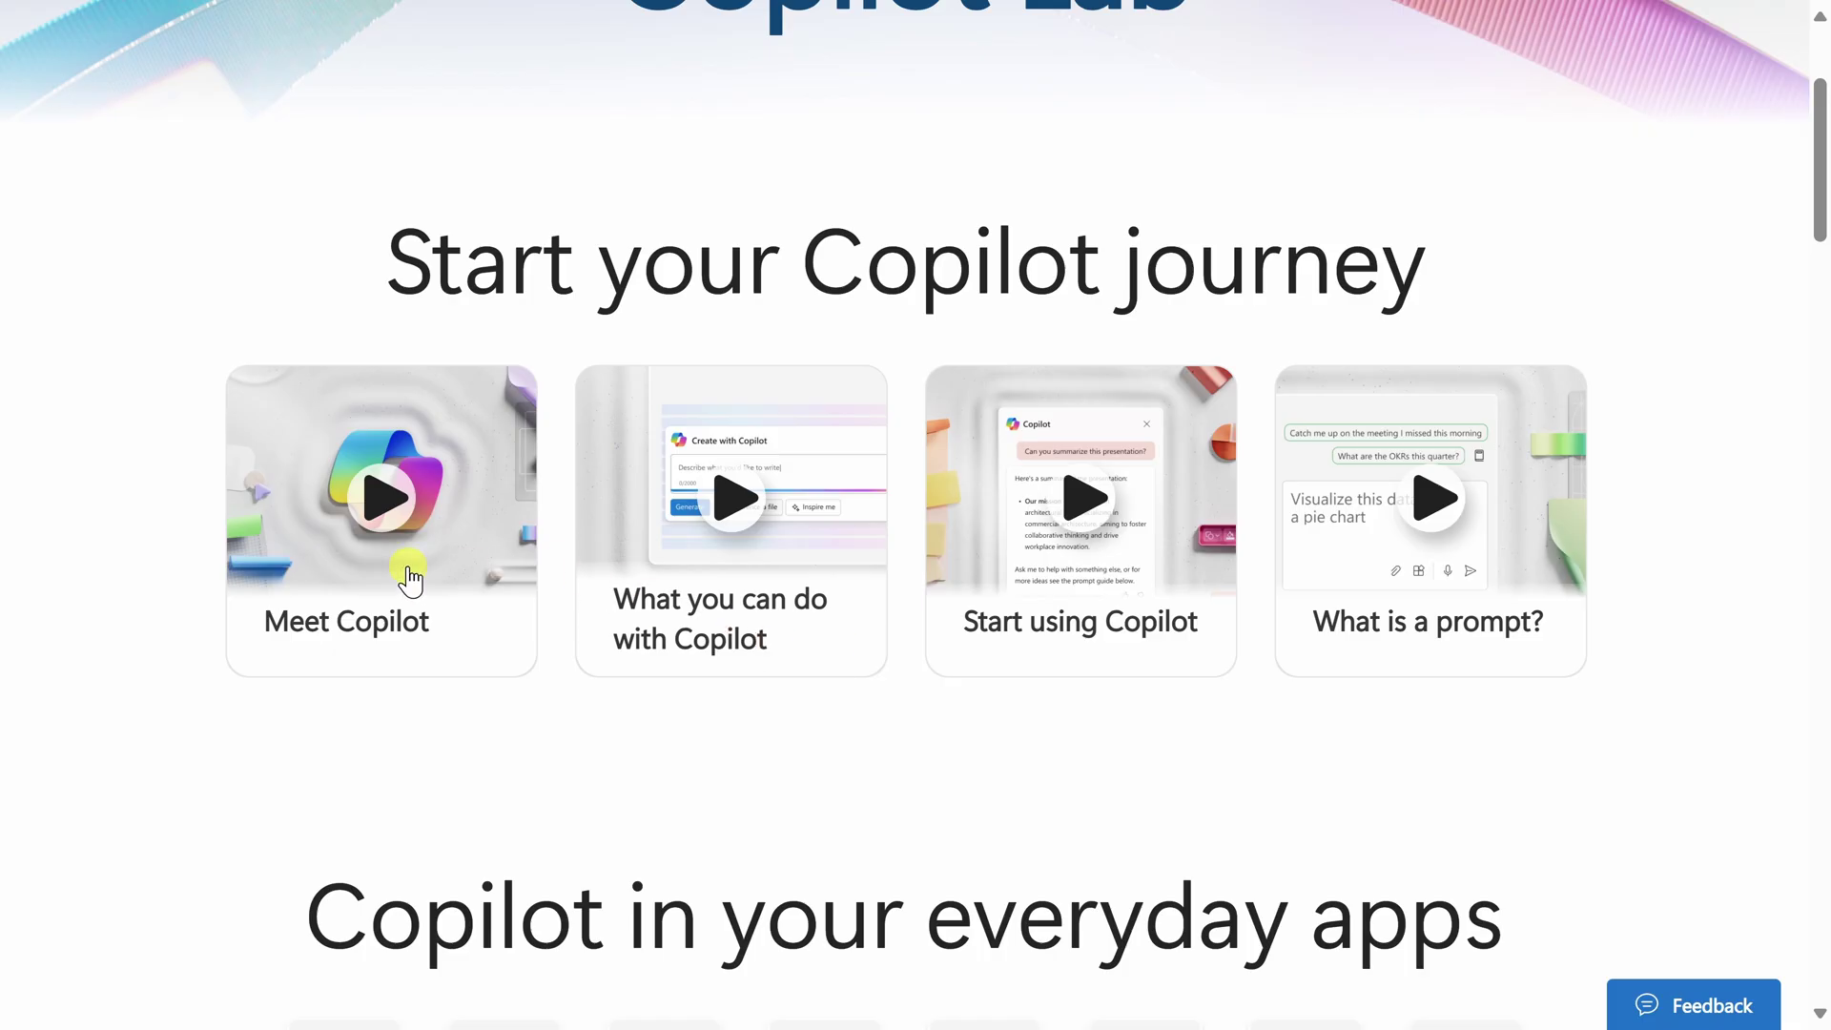
{"action": "scroll", "coordinate": [747, 588], "scroll_direction": "down", "scroll_amount": 2}
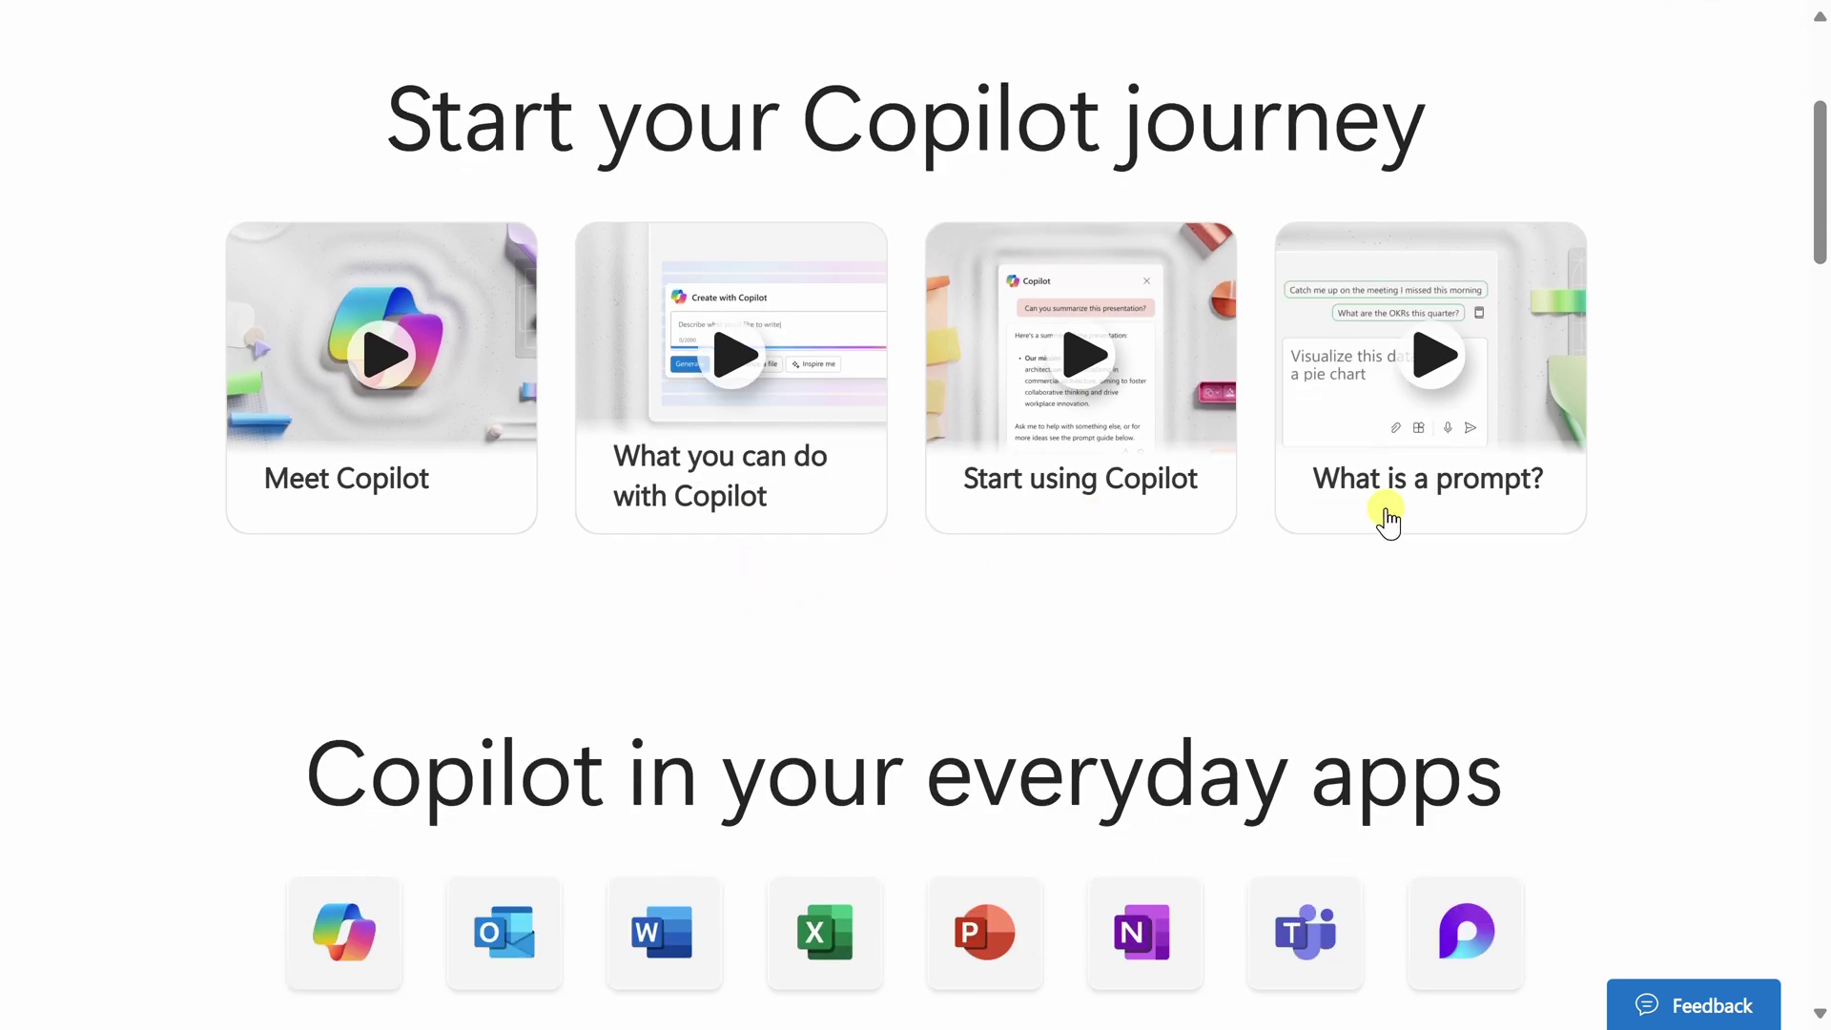
{"action": "scroll", "coordinate": [1452, 523], "scroll_direction": "down", "scroll_amount": 6}
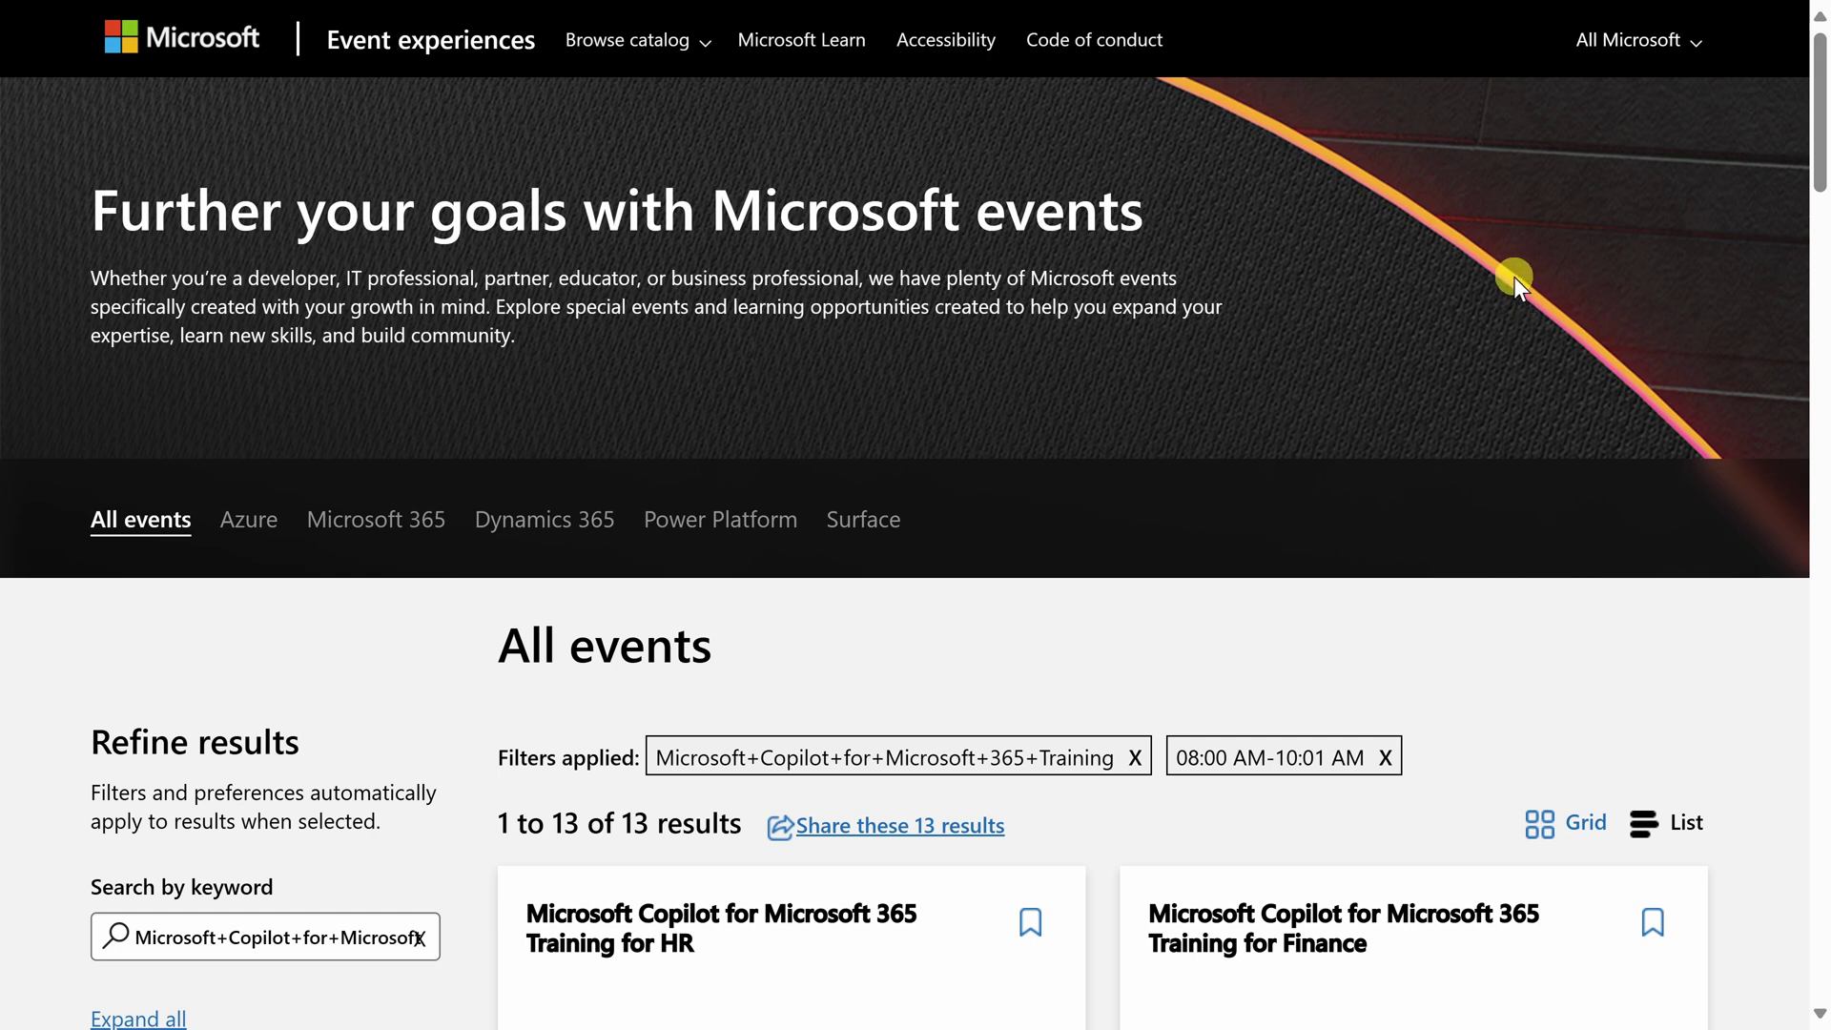
Browse the 13 Copilot for Microsoft 365 Training events, including the 07/30/2024 and 07/31/2024 sessions
{"action": "scroll", "coordinate": [1515, 279], "scroll_direction": "down", "scroll_amount": 5}
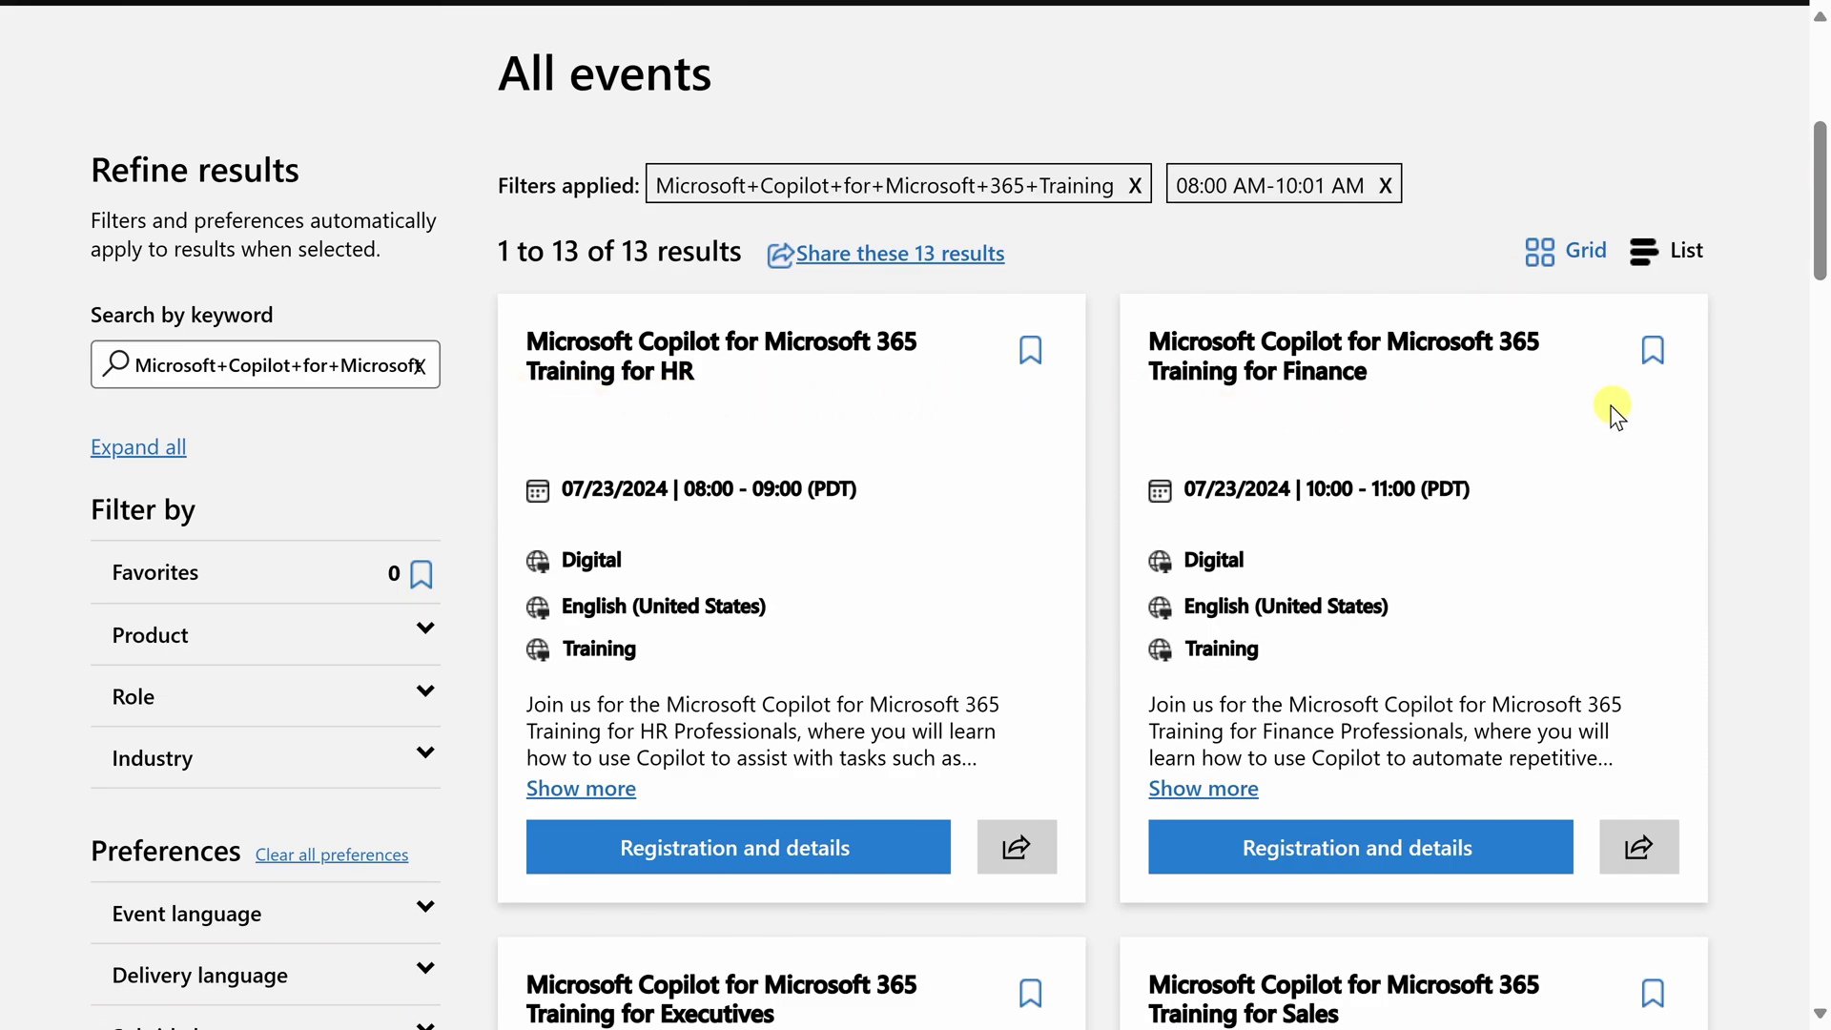
{"action": "scroll", "coordinate": [1761, 410], "scroll_direction": "down", "scroll_amount": 6}
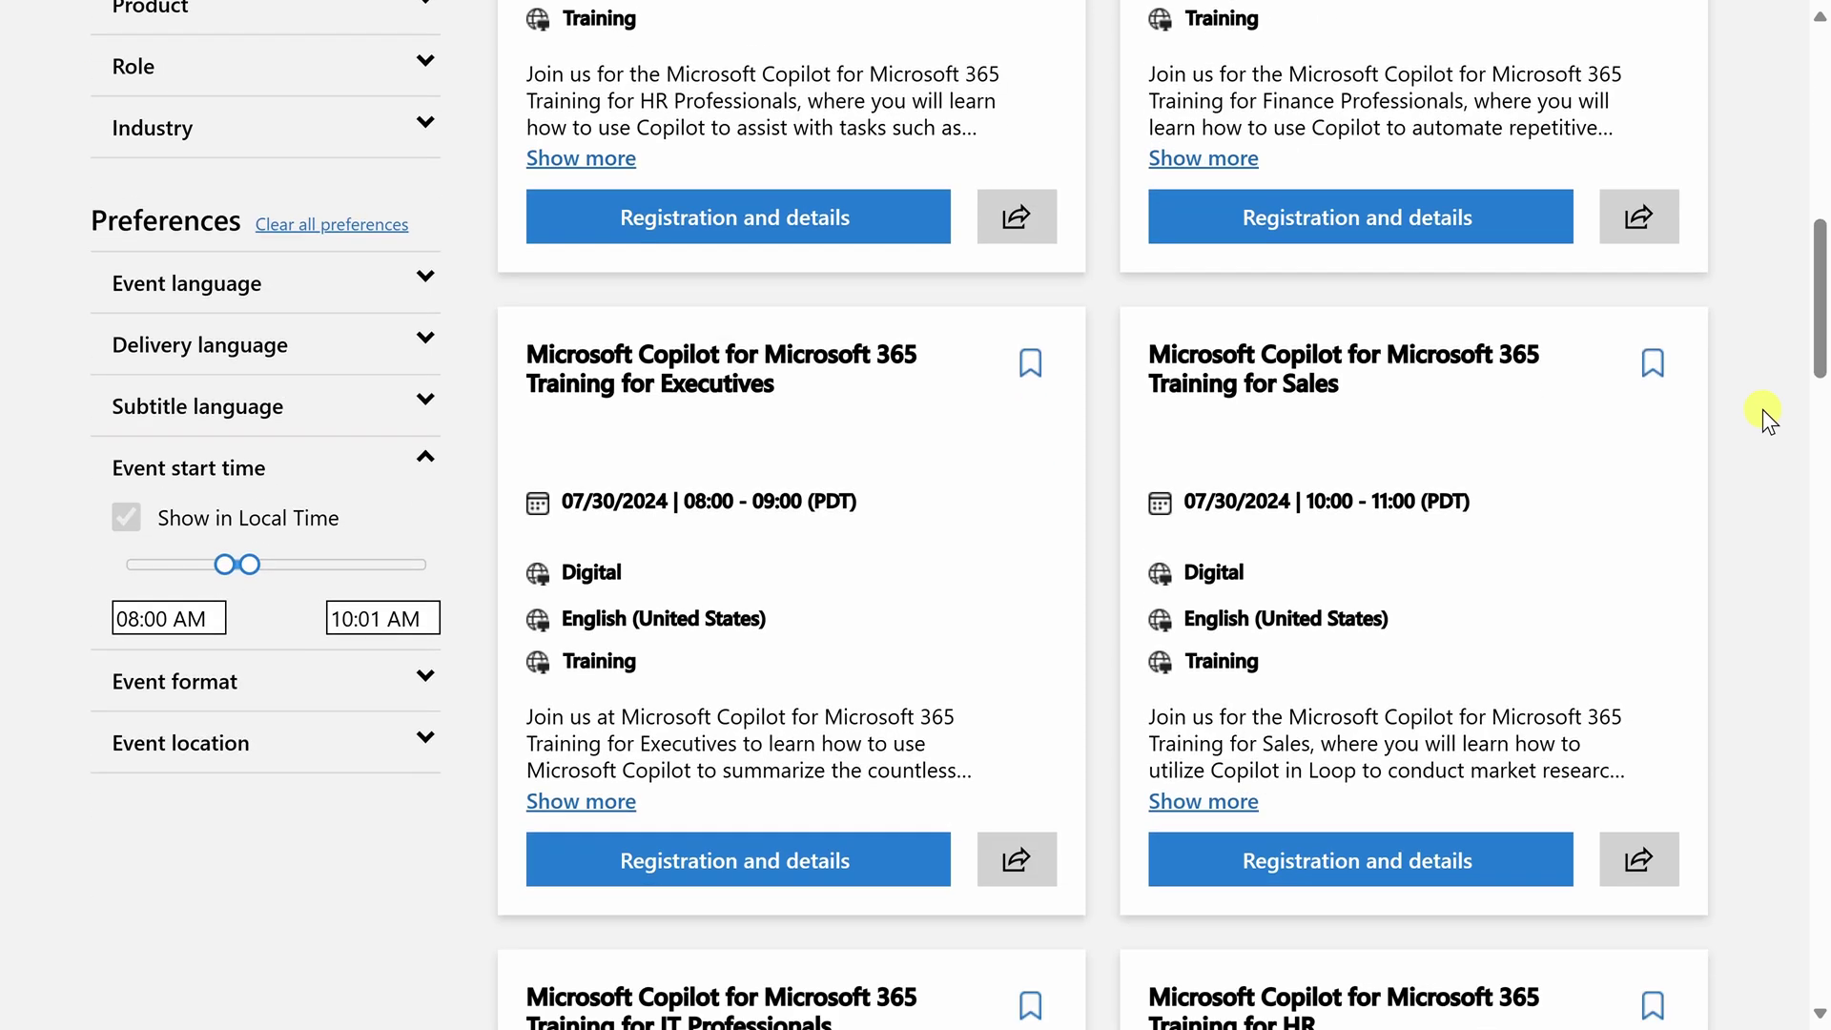
{"action": "scroll", "coordinate": [1763, 409], "scroll_direction": "down", "scroll_amount": 5}
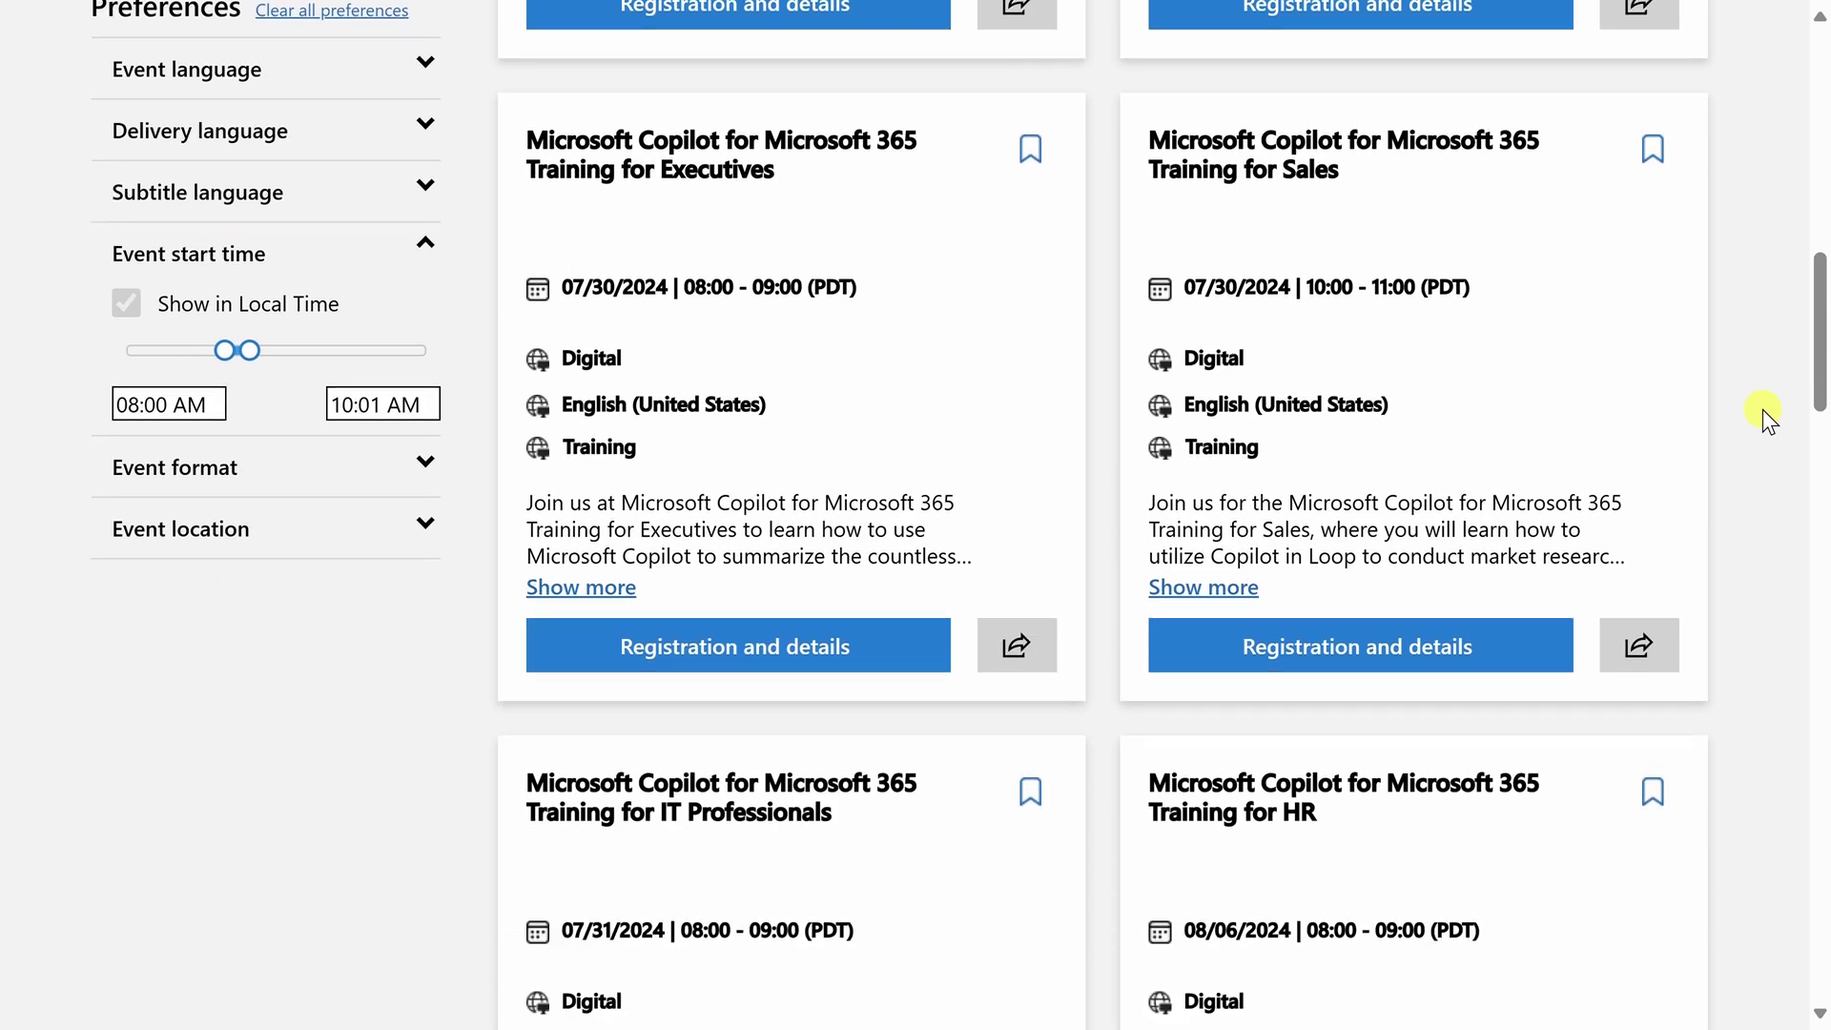